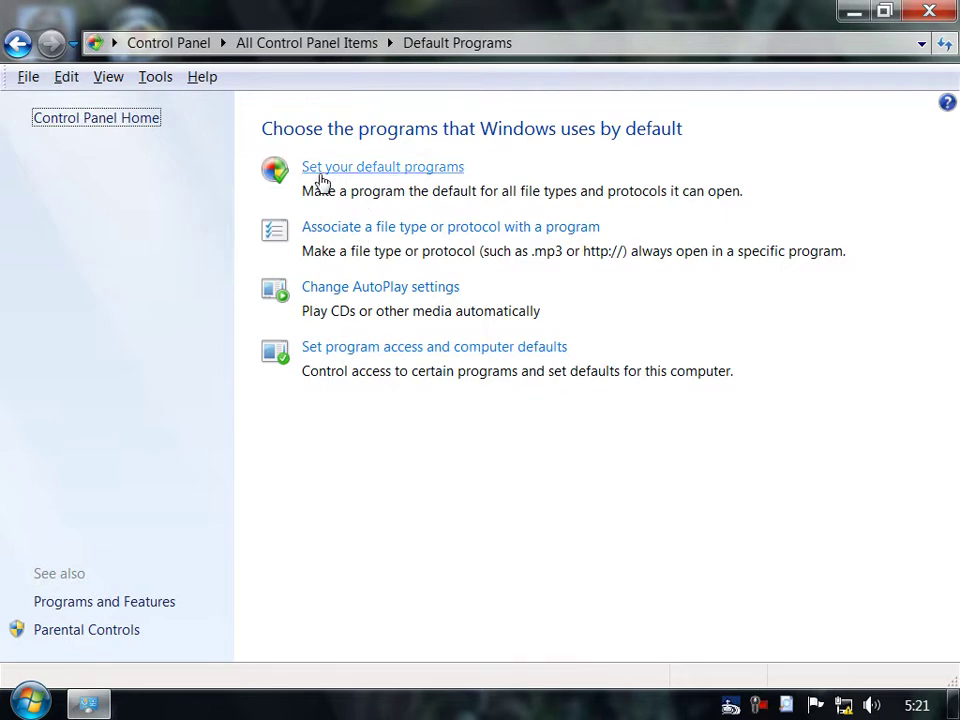
Open the default programs list and view the details of Internet Explorer, Media Player Classic, Paint and WordPad
left_click(409, 176)
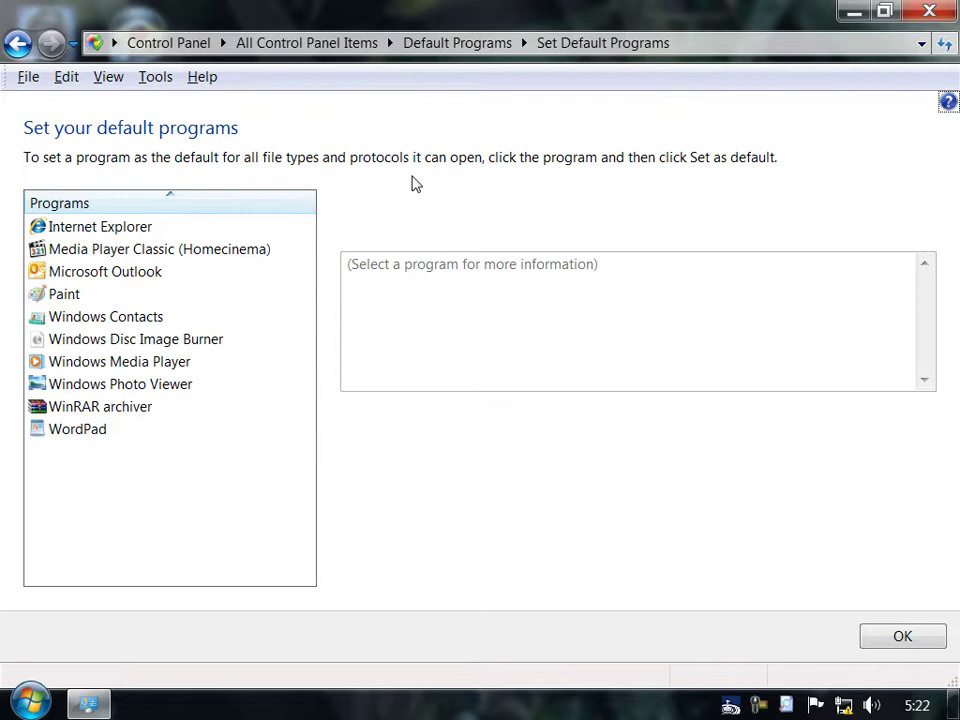
left_click(121, 231)
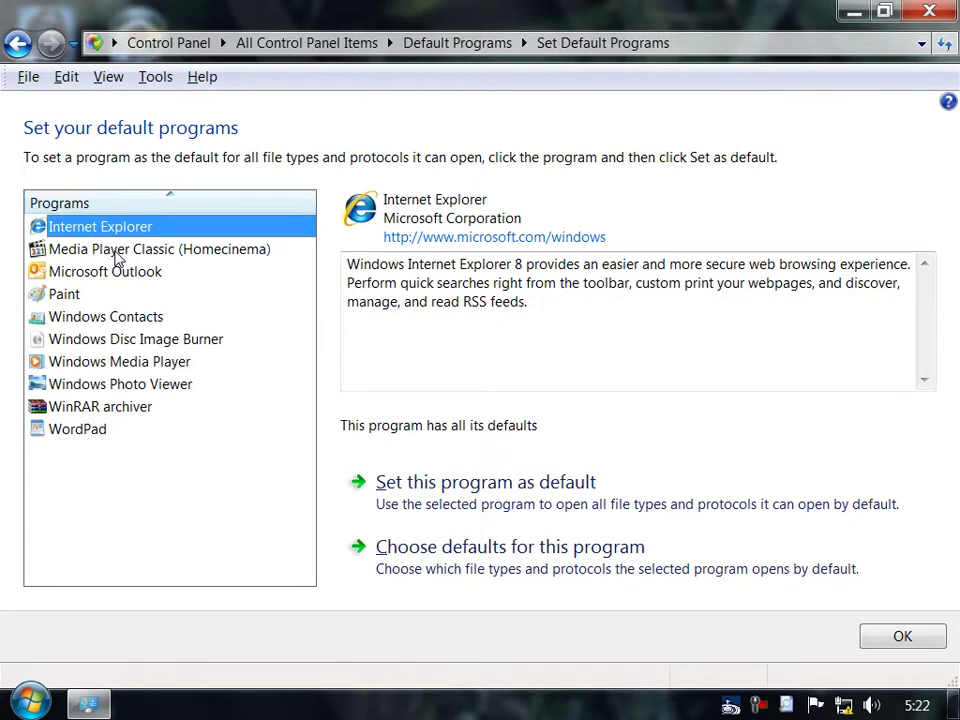
left_click(118, 252)
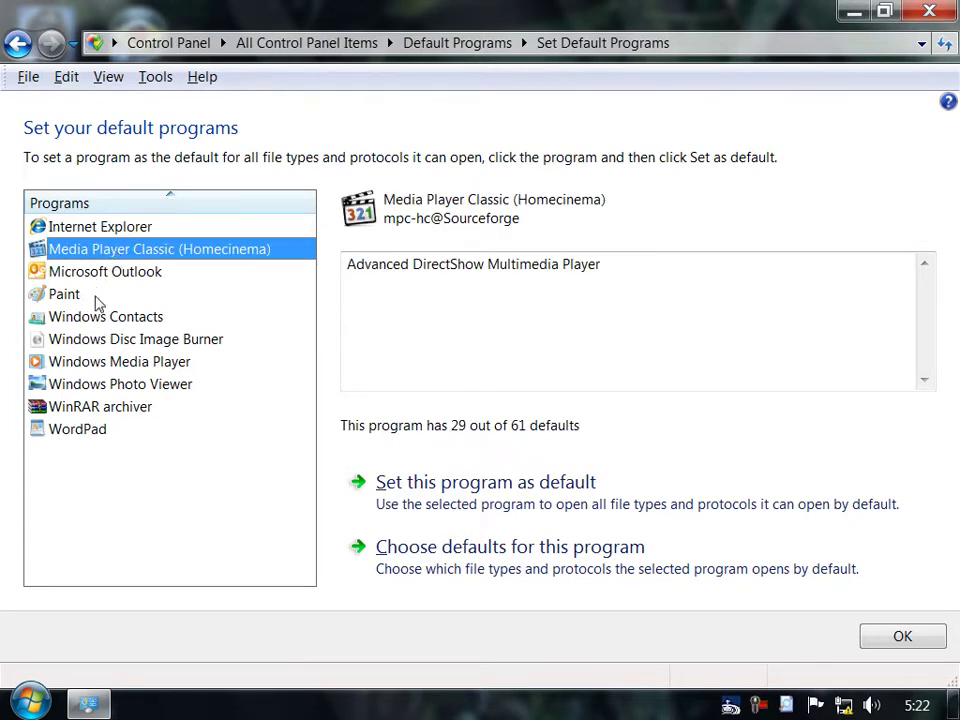
left_click(97, 297)
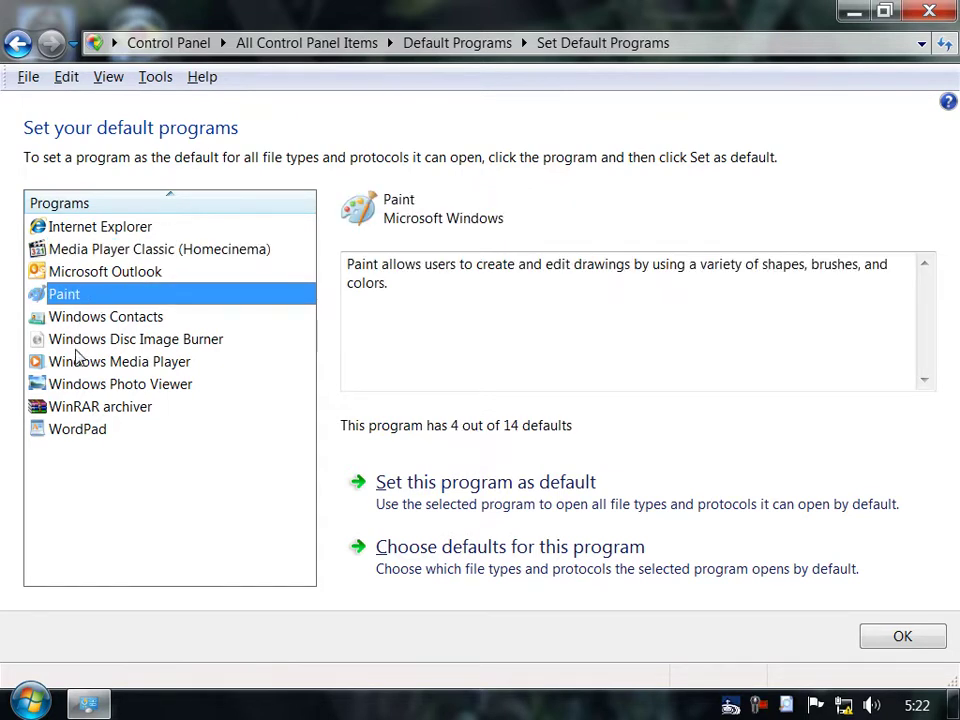
left_click(70, 427)
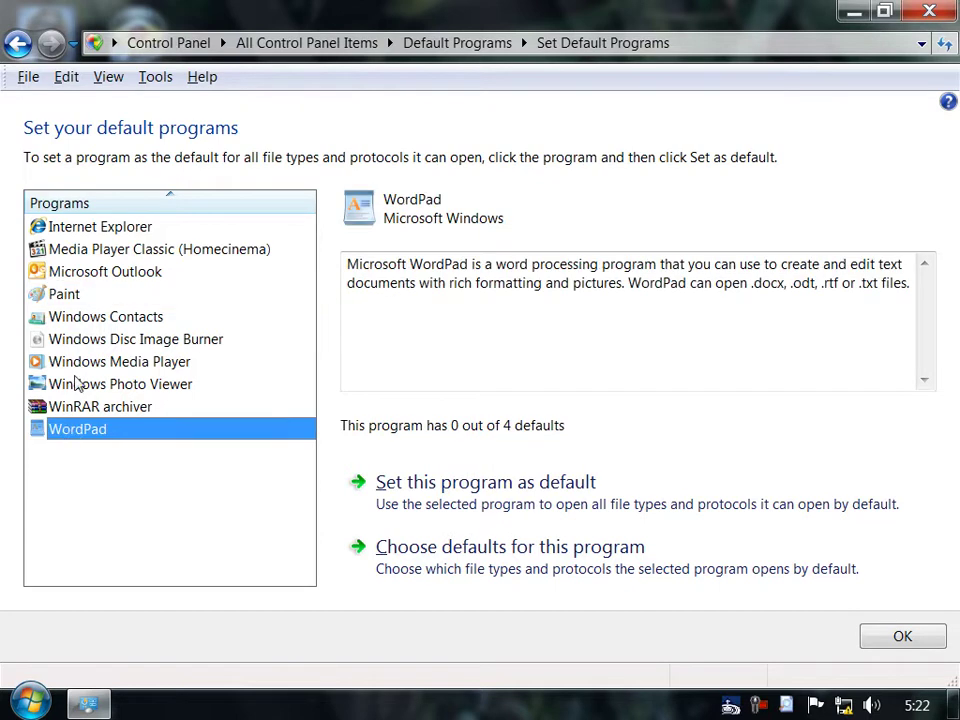
Examine which file extensions Media Player Classic (Homecinema) opens by default, and return to the programs list
left_click(114, 252)
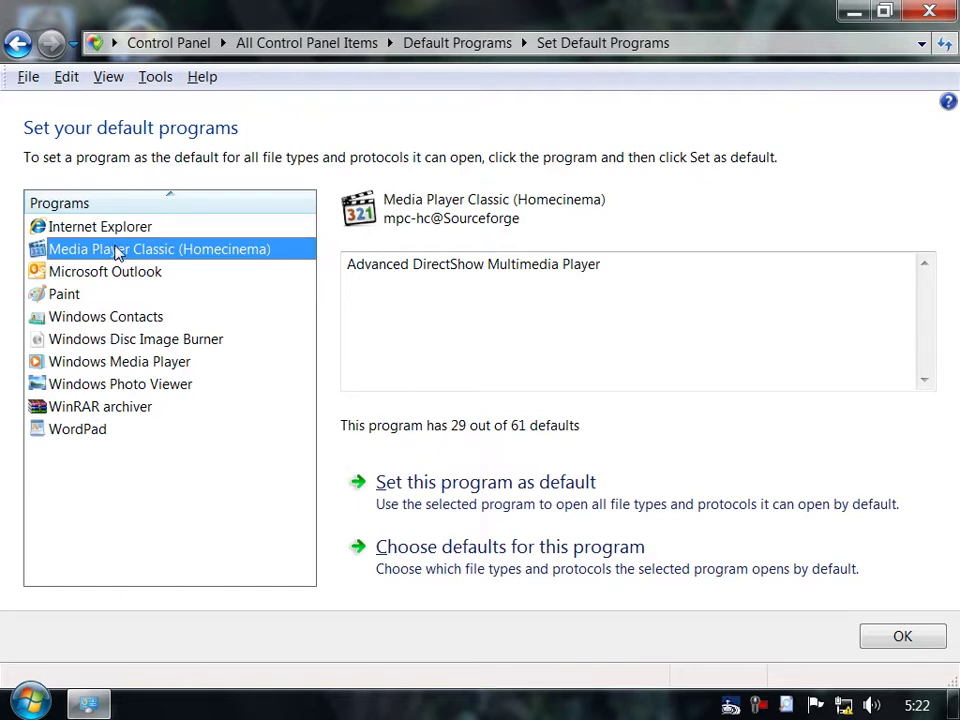
left_click(406, 563)
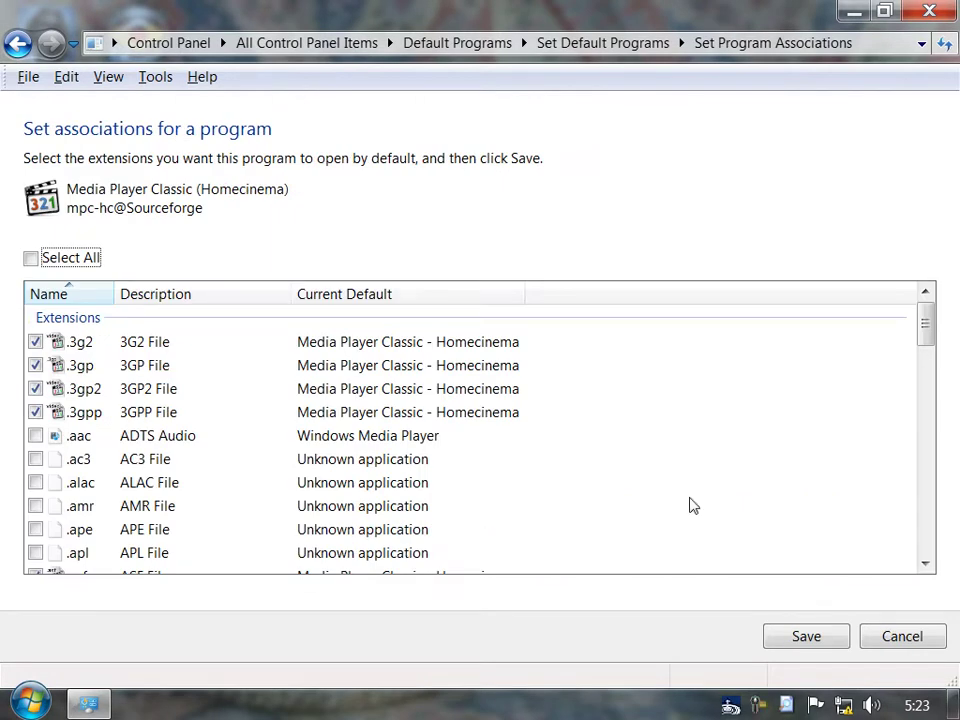
scroll(930, 335, "down", 1)
scroll(930, 335, "up", 1)
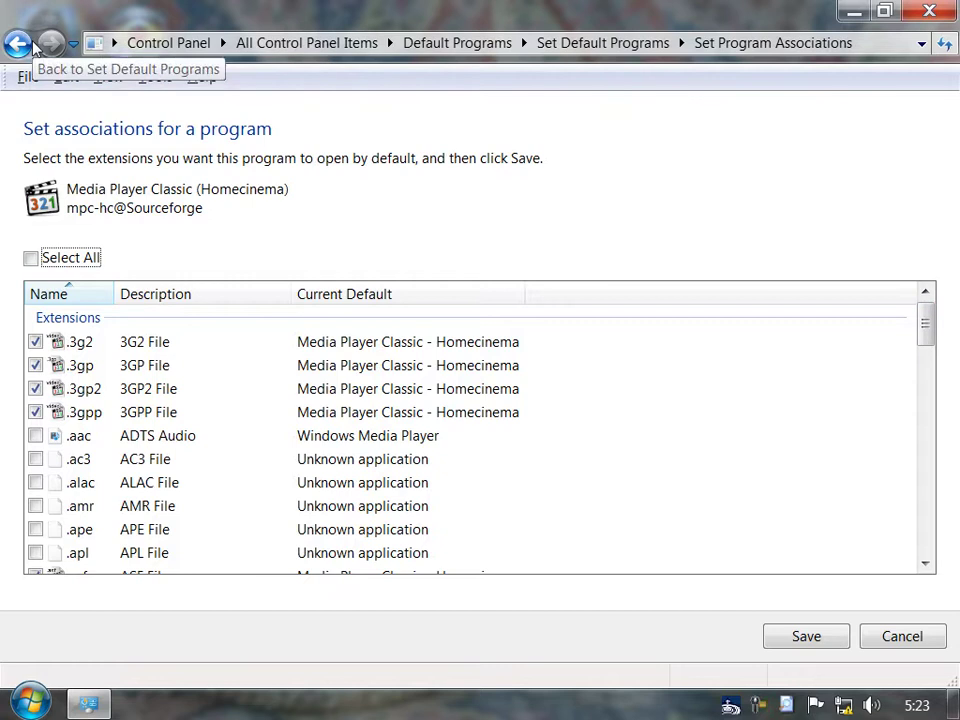
left_click(20, 44)
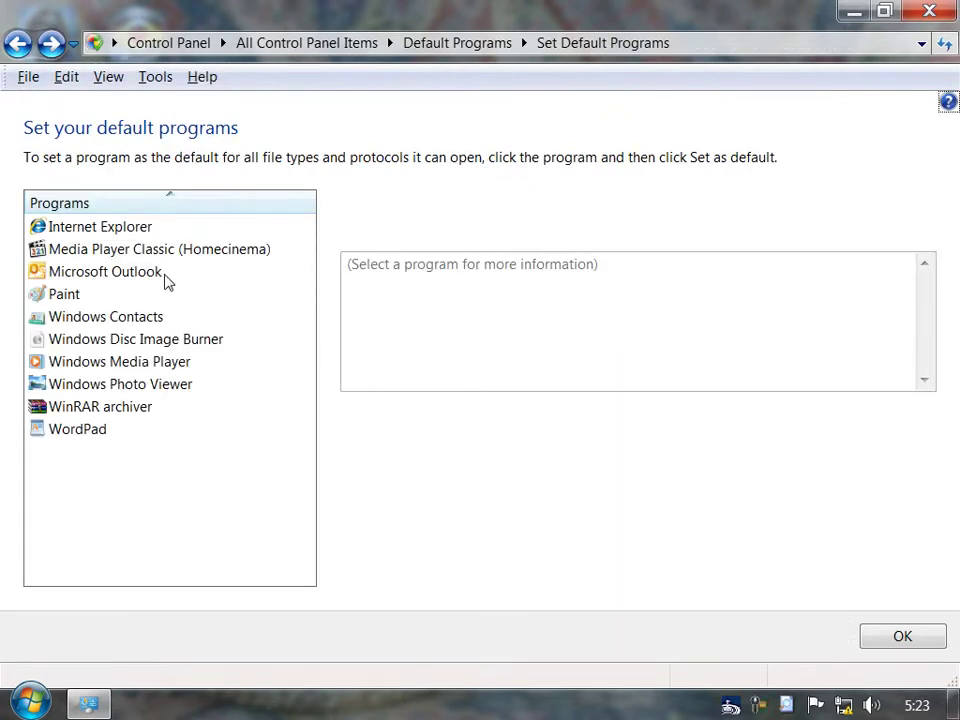
Associate Media Player Classic (Homecinema) with all listed extensions except .mp3 and save the associations
left_click(140, 250)
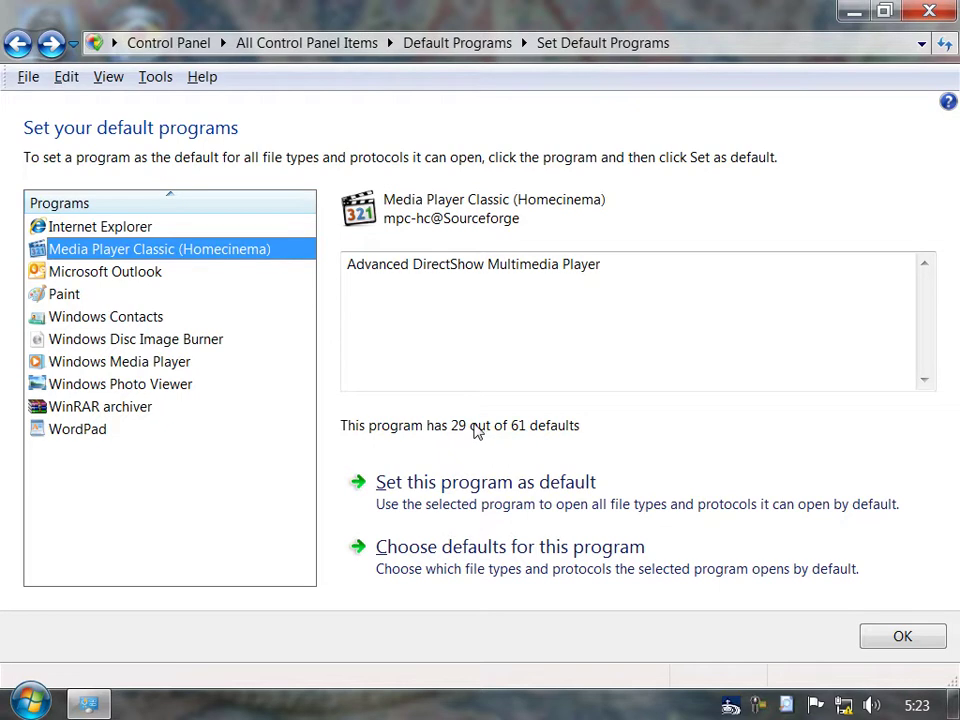
left_click(410, 546)
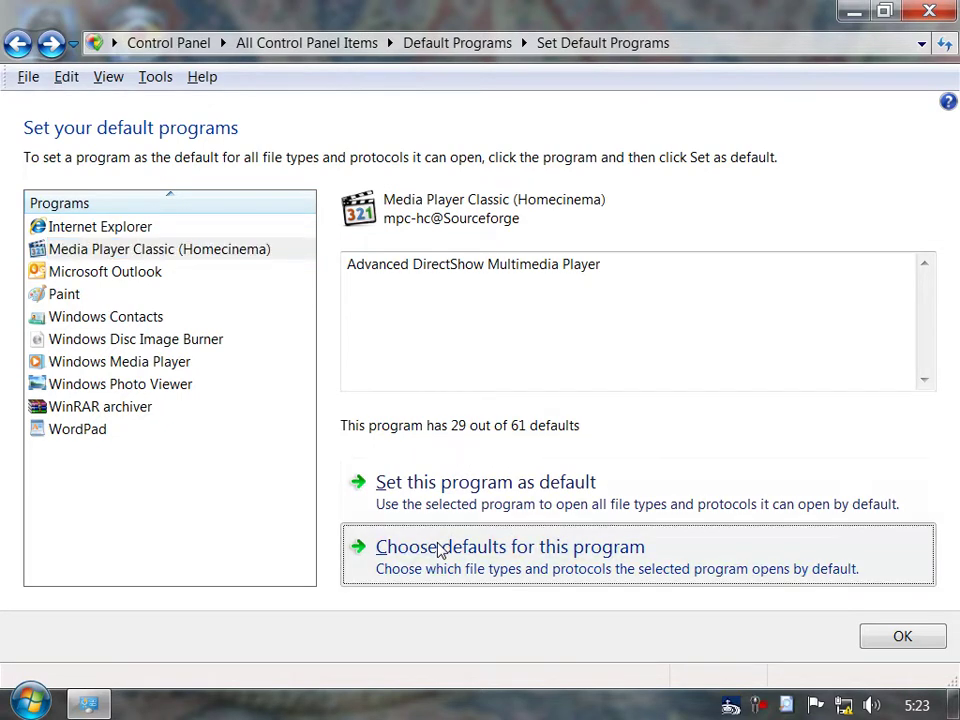
left_click_drag(924, 330, 922, 451)
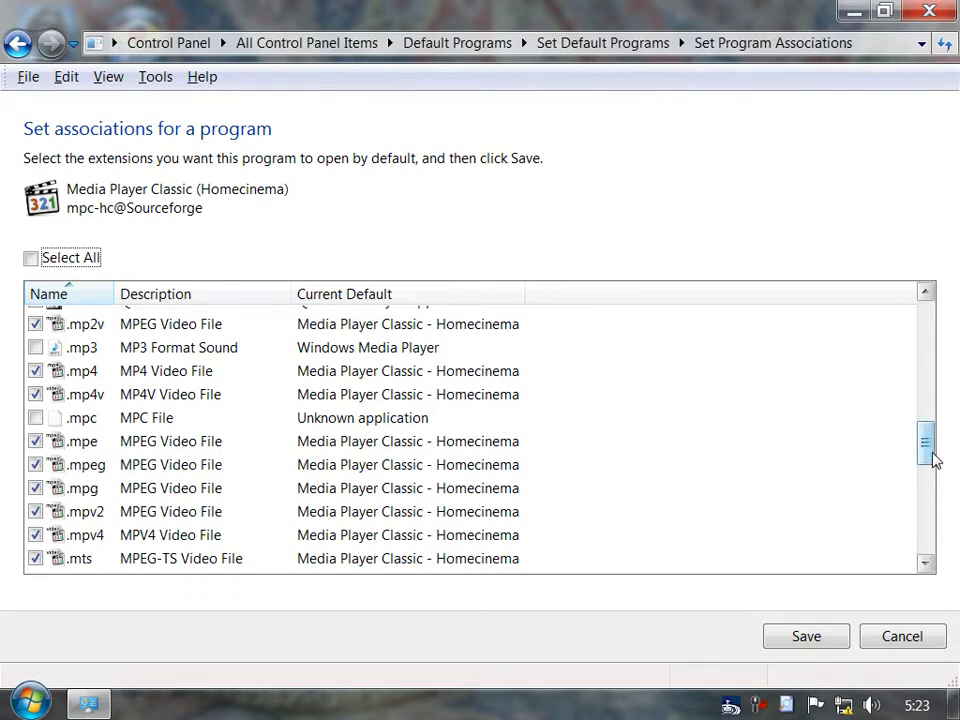
left_click_drag(933, 456, 928, 443)
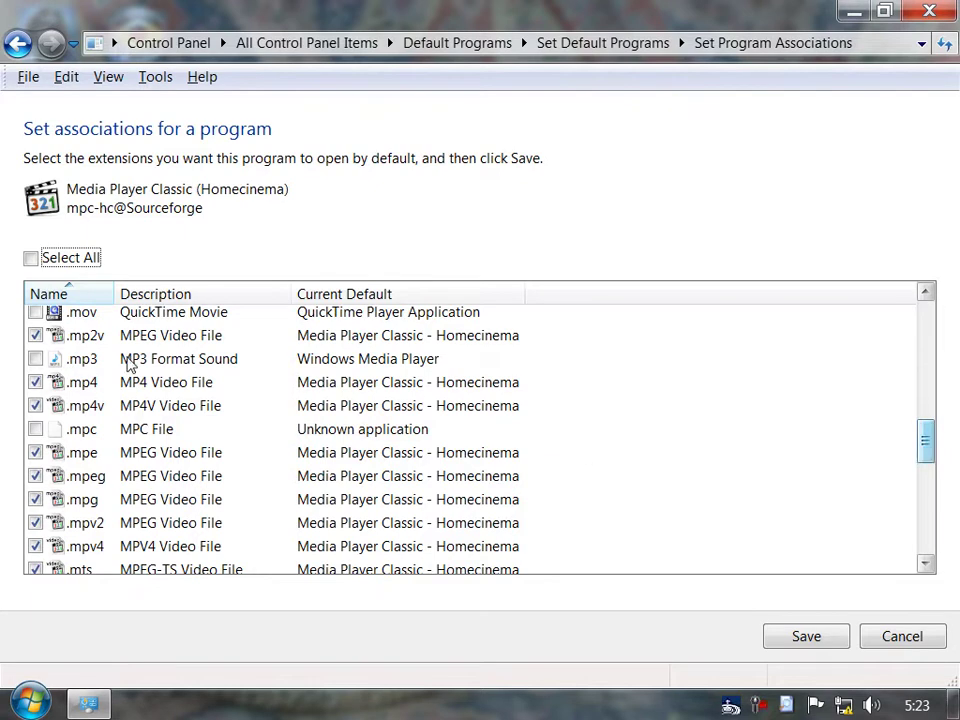
left_click(33, 259)
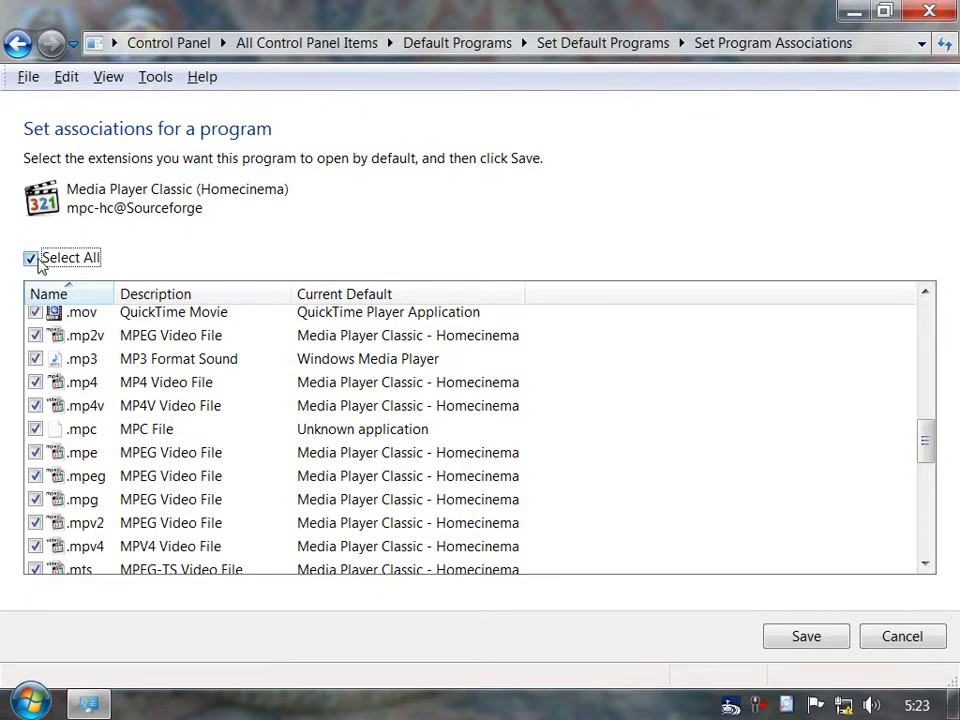
left_click(37, 359)
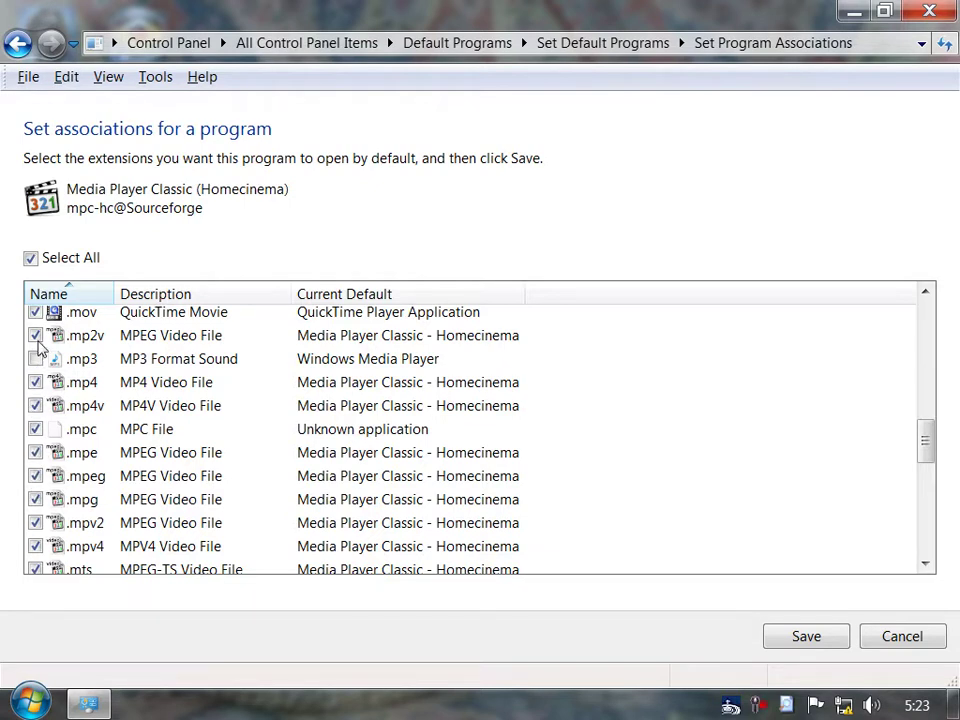
left_click(806, 640)
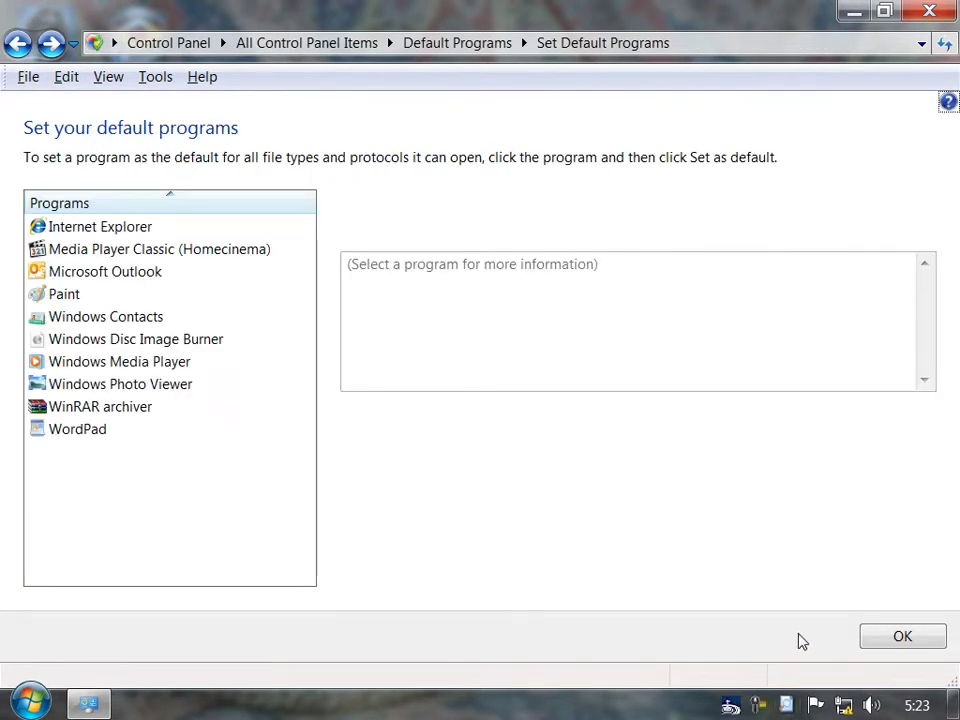
Make Media Player Classic (Homecinema) the default for all file types and protocols it can open
left_click(264, 262)
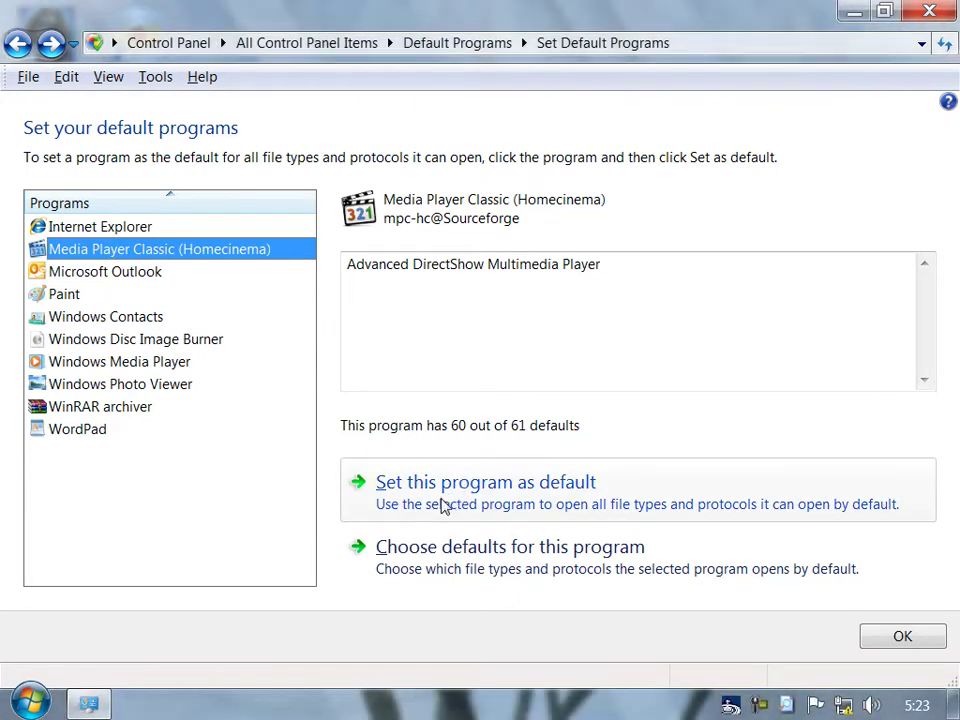
left_click(515, 503)
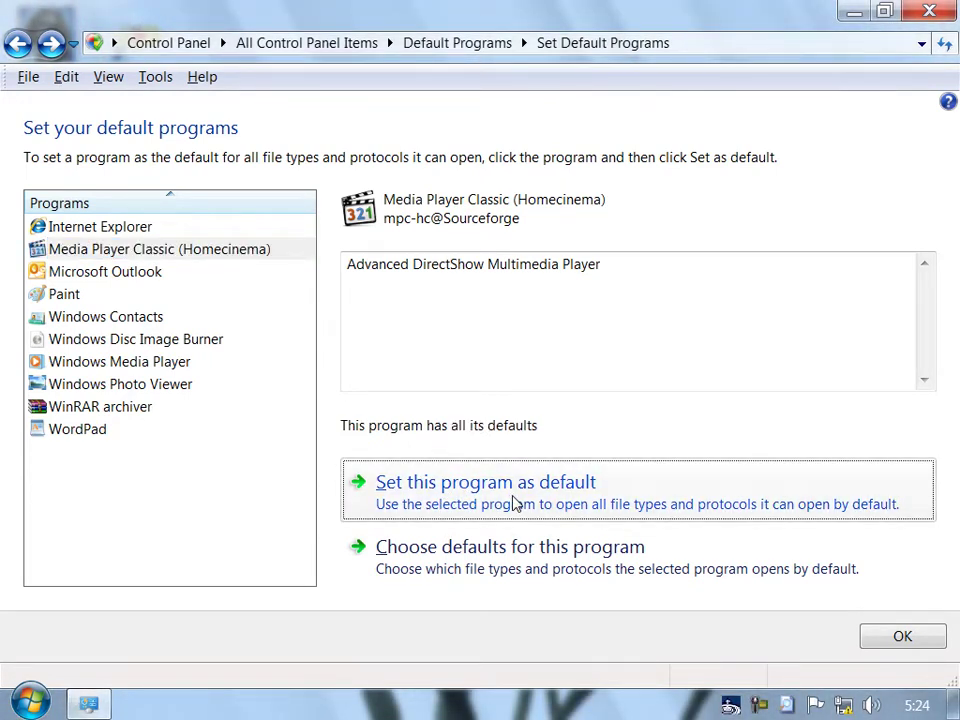
Review the full extension list of Media Player Classic (Homecinema), including .mp3, and save it with all extensions selected
left_click(465, 558)
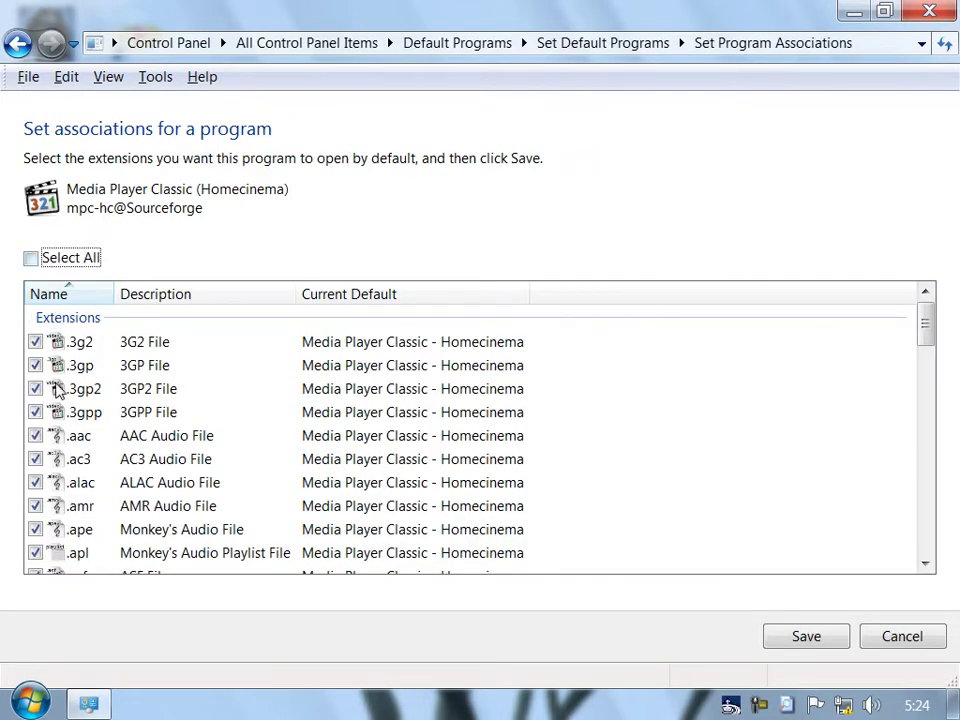
left_click(57, 262)
left_click(33, 260)
scroll(40, 440, "down", 10)
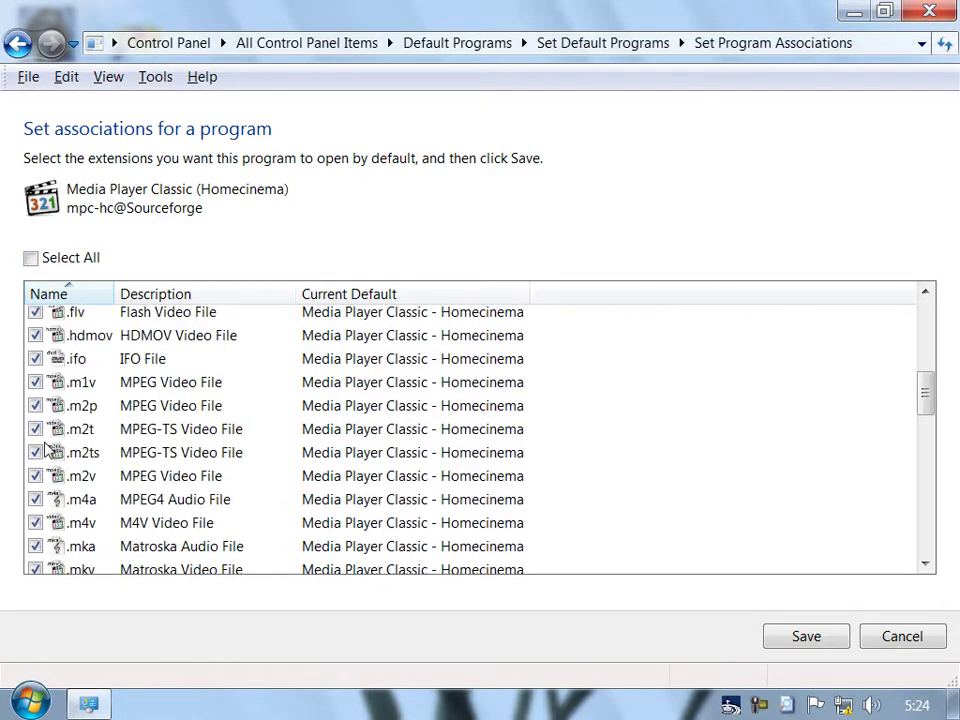
scroll(45, 447, "down", 6)
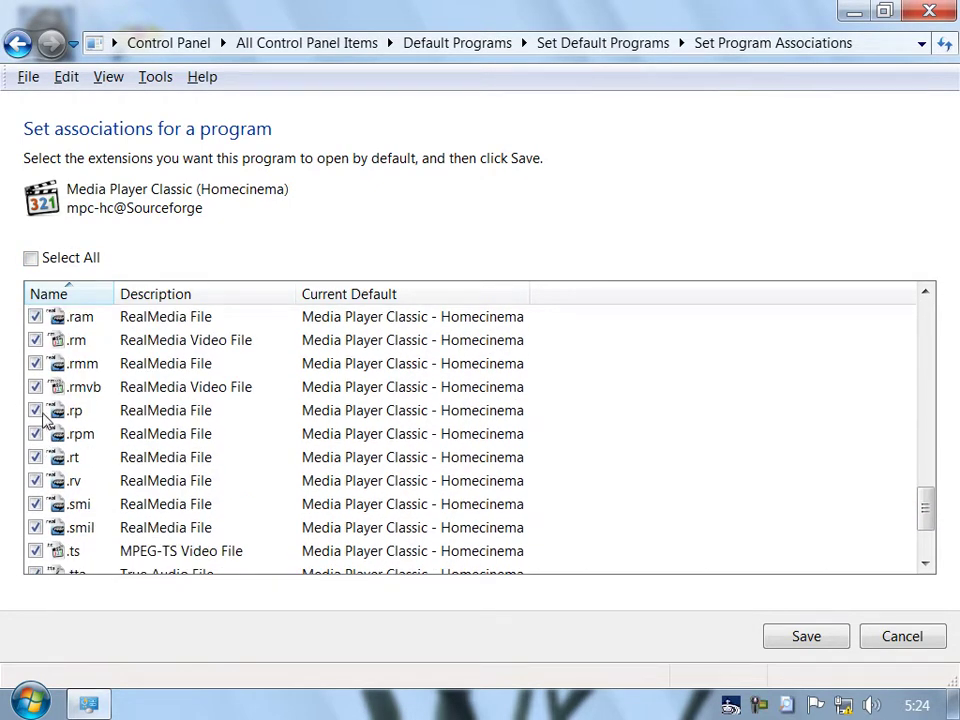
left_click(45, 368)
scroll(45, 380, "down", 1)
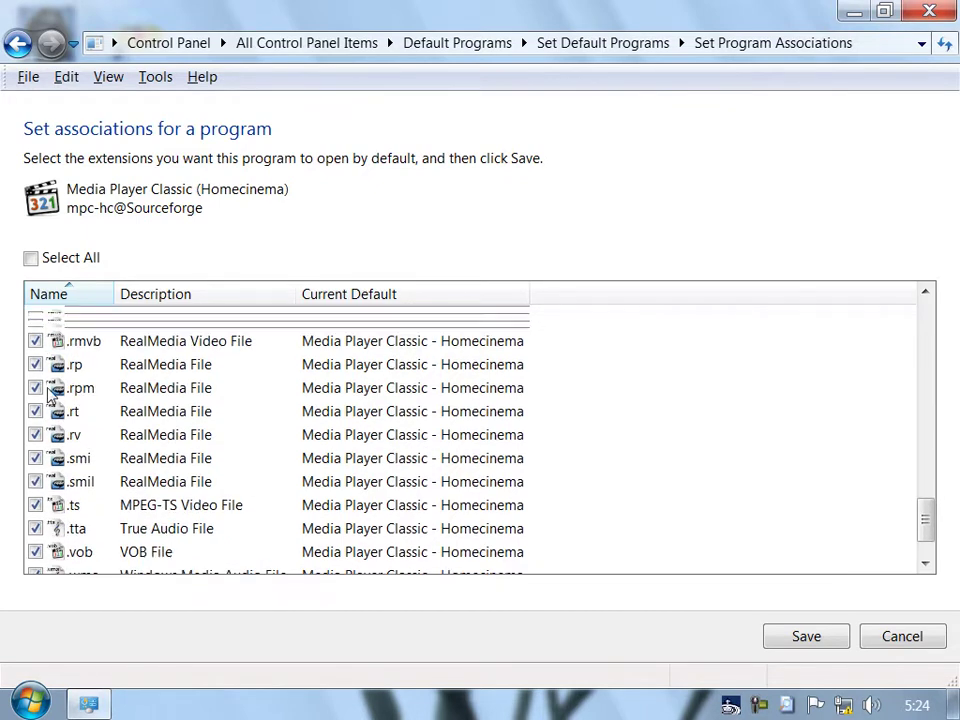
left_click(50, 364)
scroll(48, 390, "down", 1)
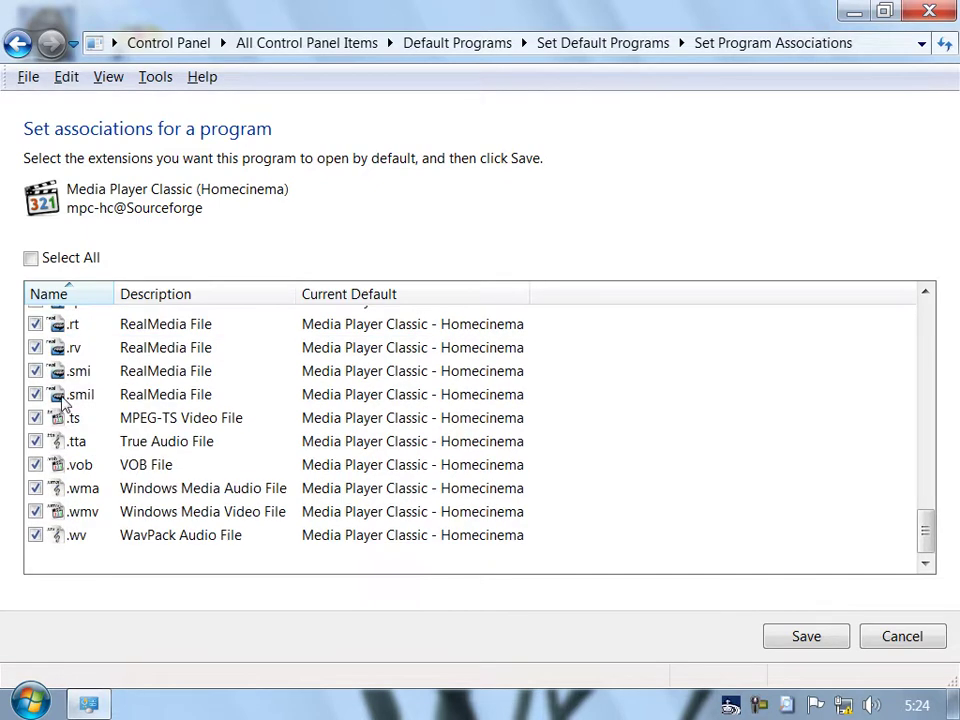
scroll(50, 427, "down", 1)
scroll(50, 427, "up", 5)
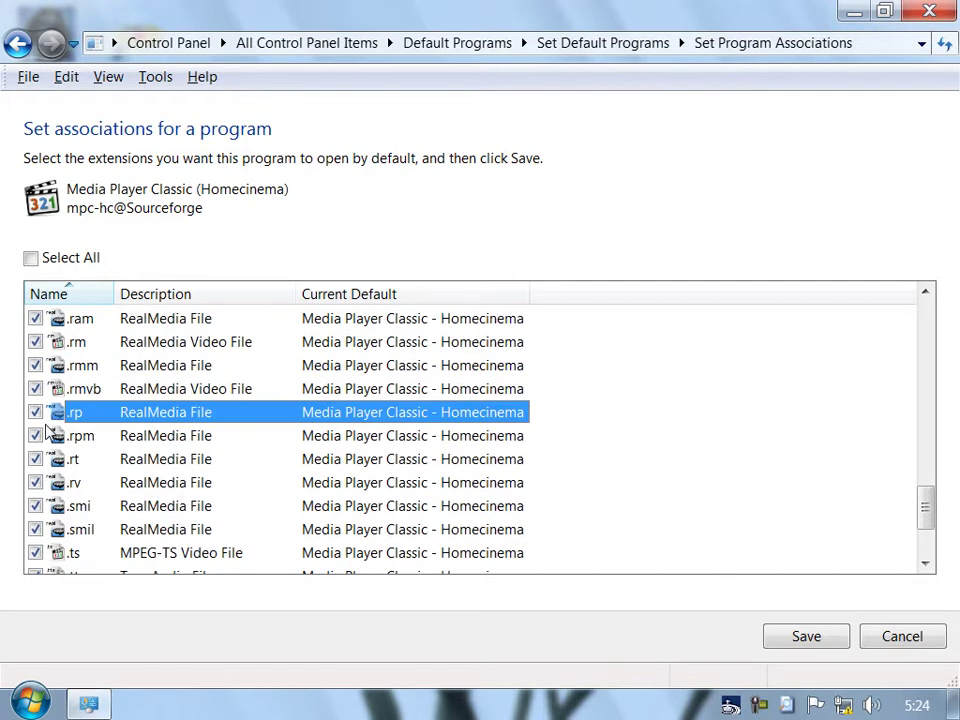
scroll(48, 428, "up", 3)
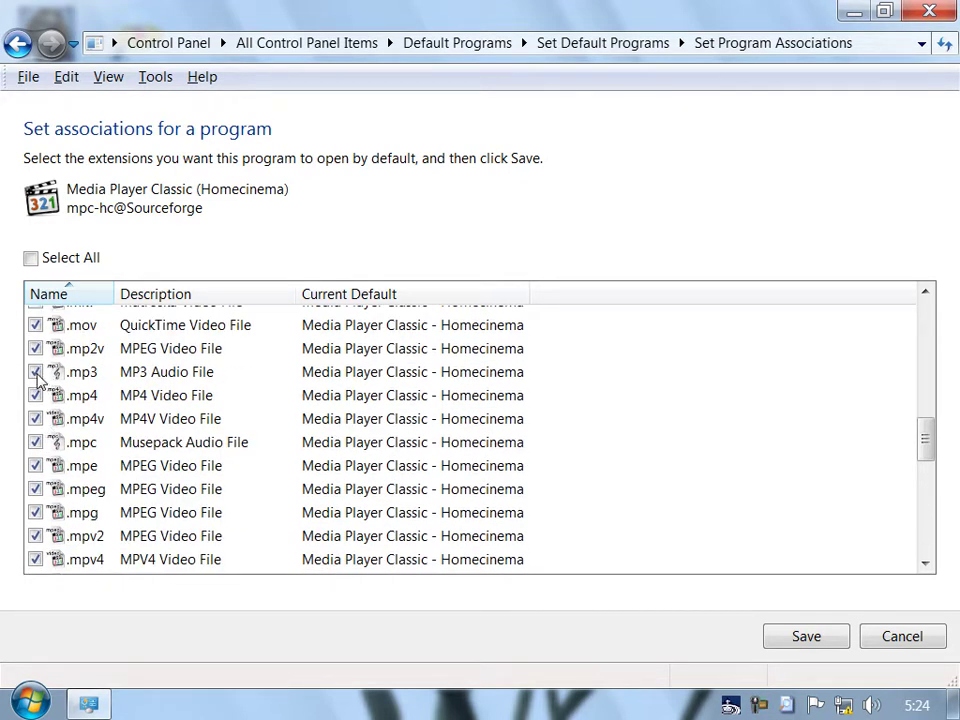
left_click(36, 372)
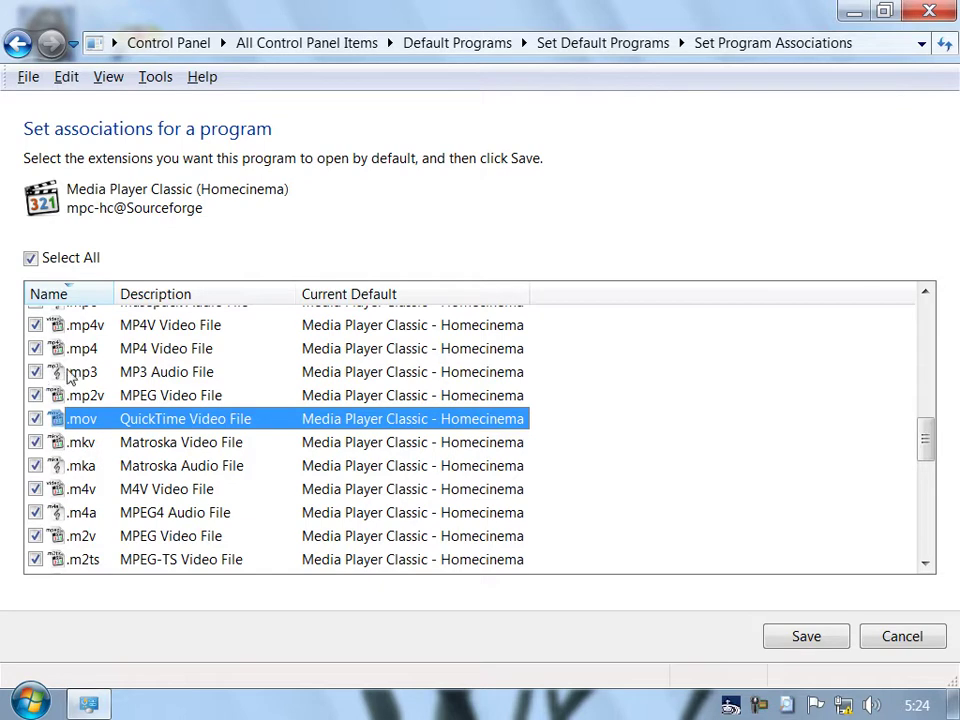
left_click(770, 638)
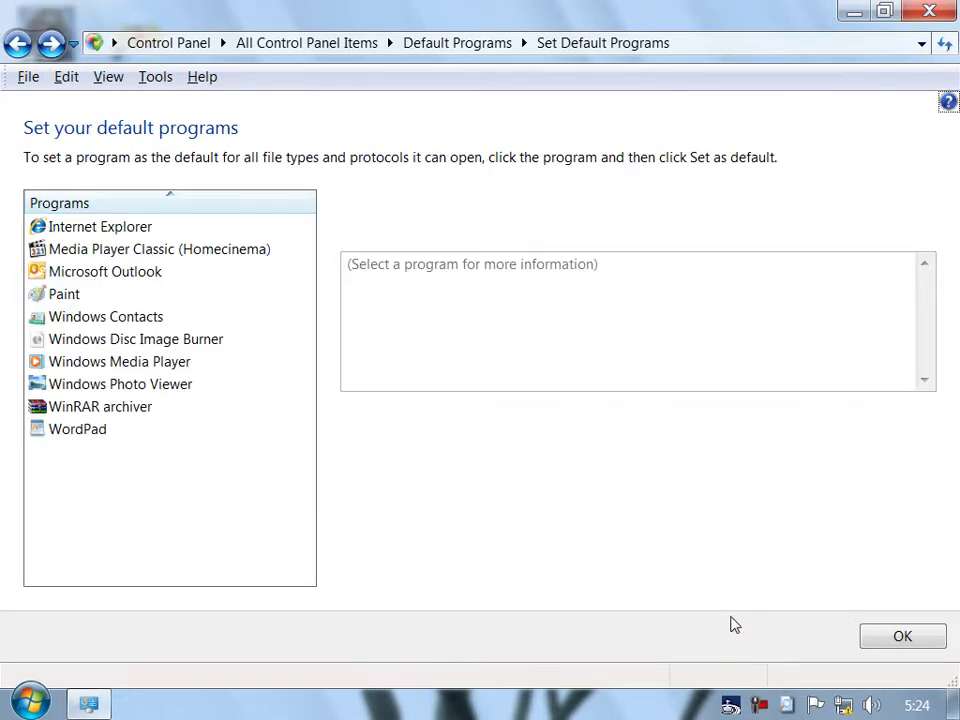
Review Paint's extension associations, turn the selection of all extensions on and off again, and save
left_click(120, 295)
left_click(407, 560)
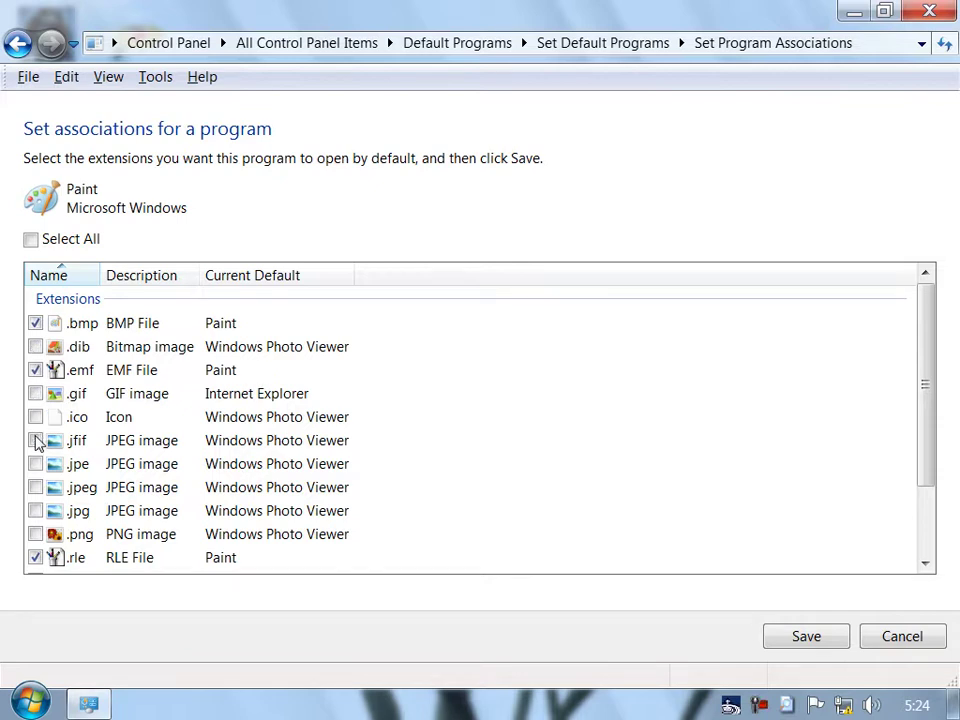
left_click(57, 245)
left_click(57, 245)
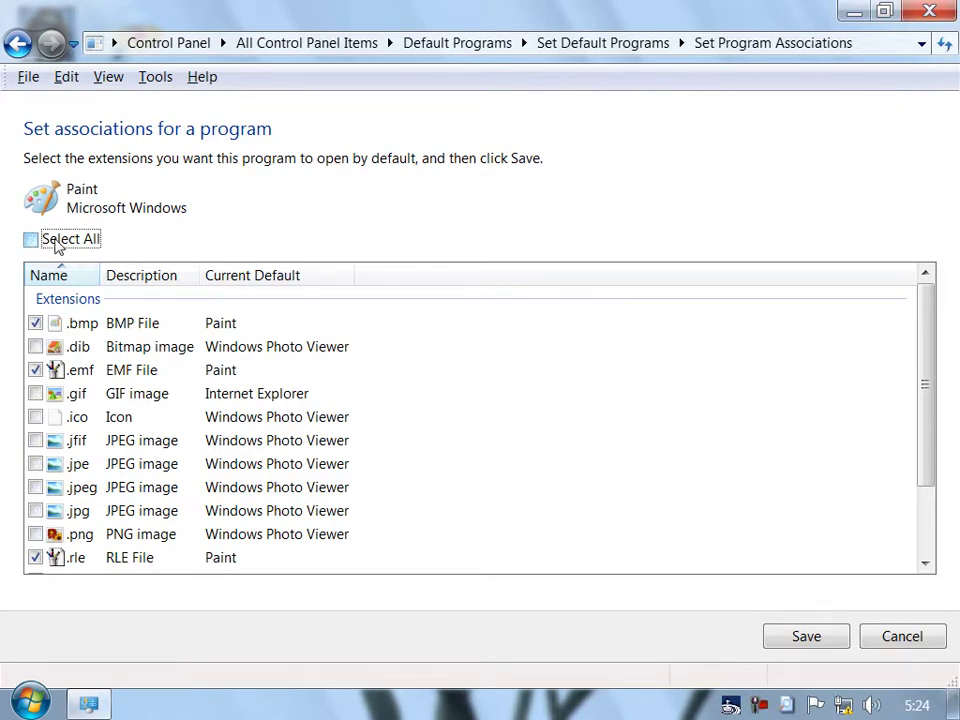
left_click(787, 646)
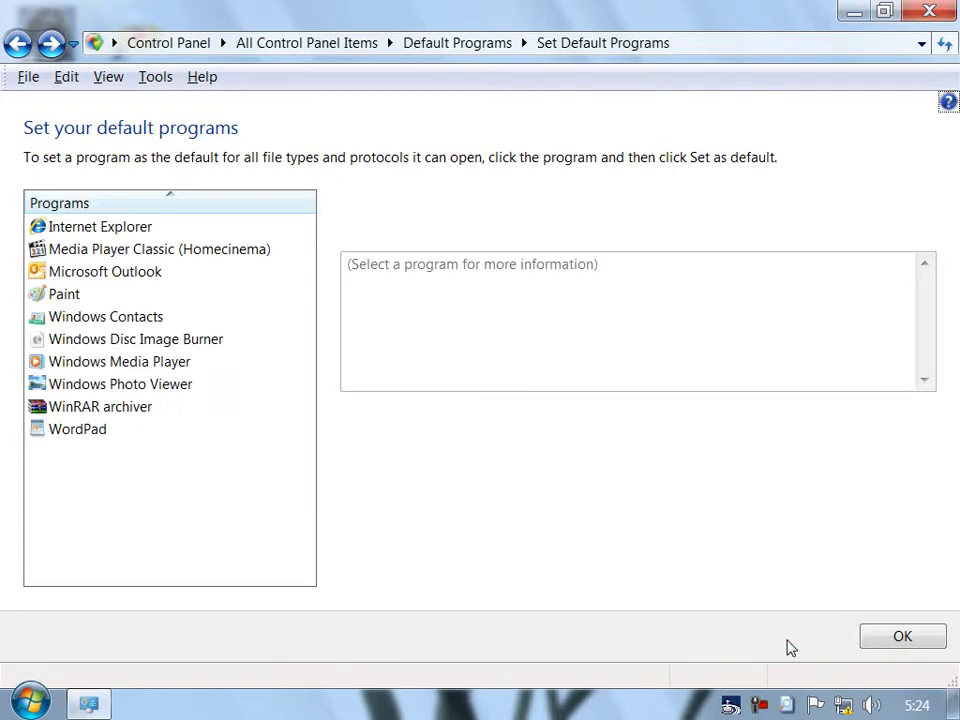
Return to the Default Programs overview, open the associations by file type or protocol, and select the .3g2 extension
left_click(18, 44)
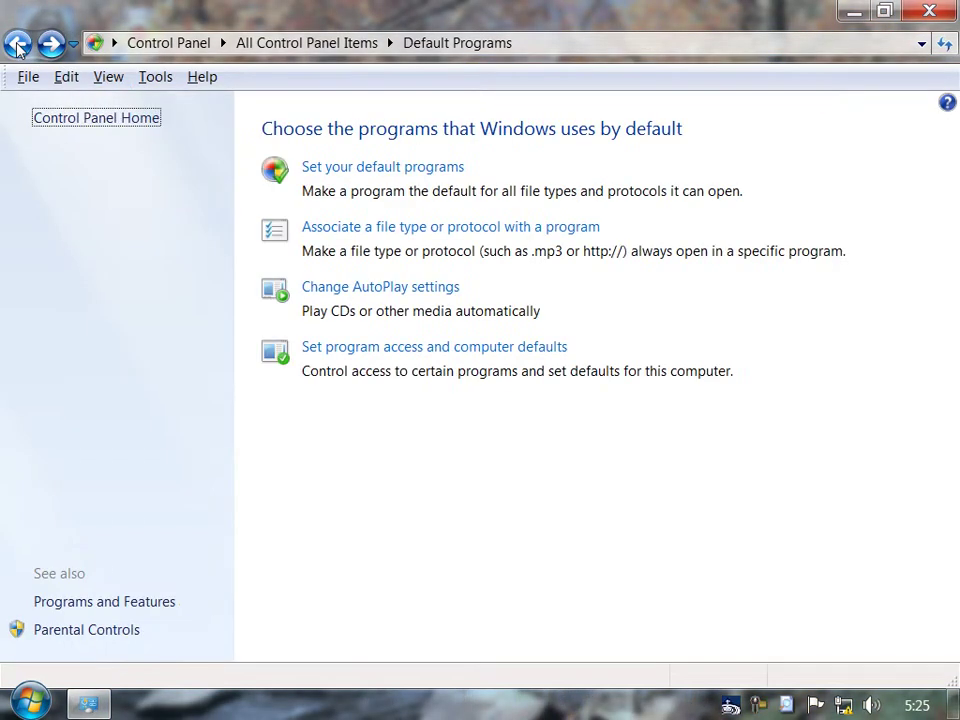
left_click(338, 233)
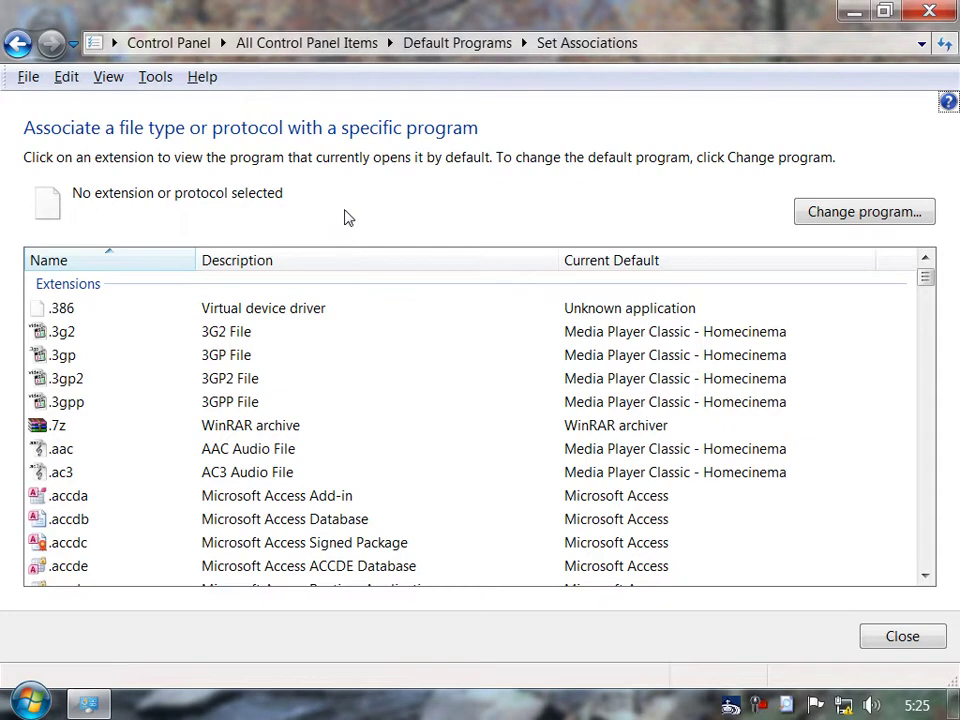
left_click(62, 332)
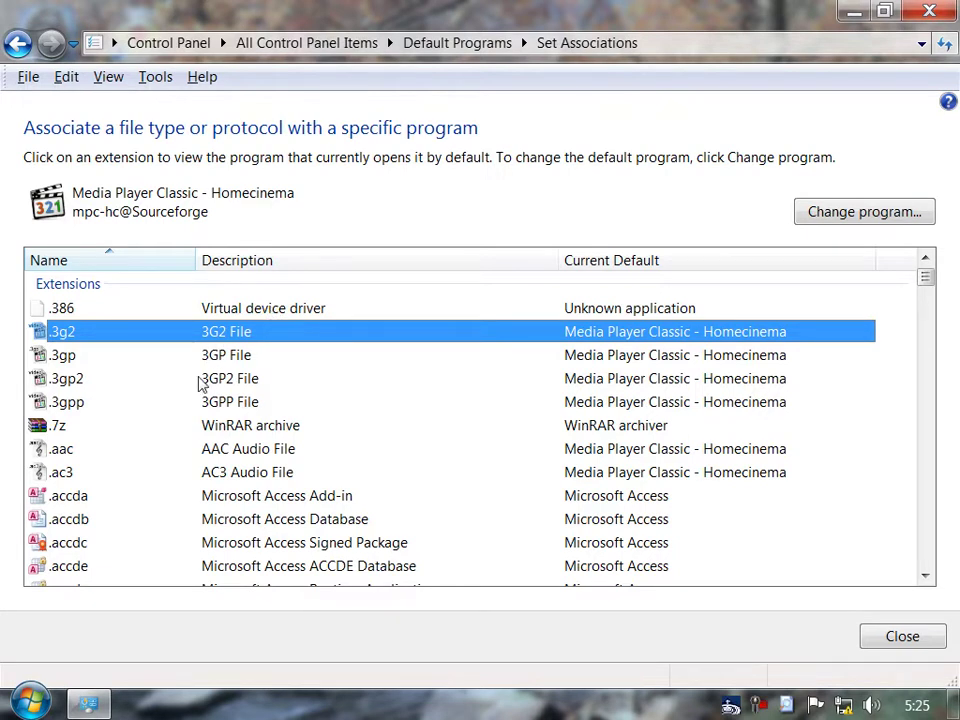
key("Down")
key("Down")
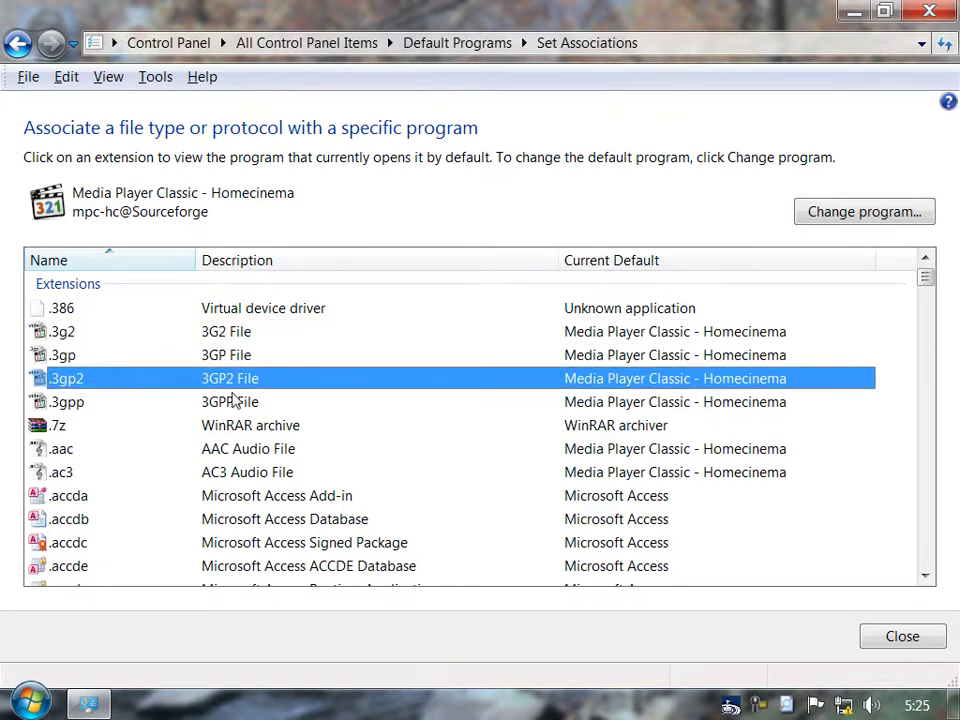
left_click(57, 336)
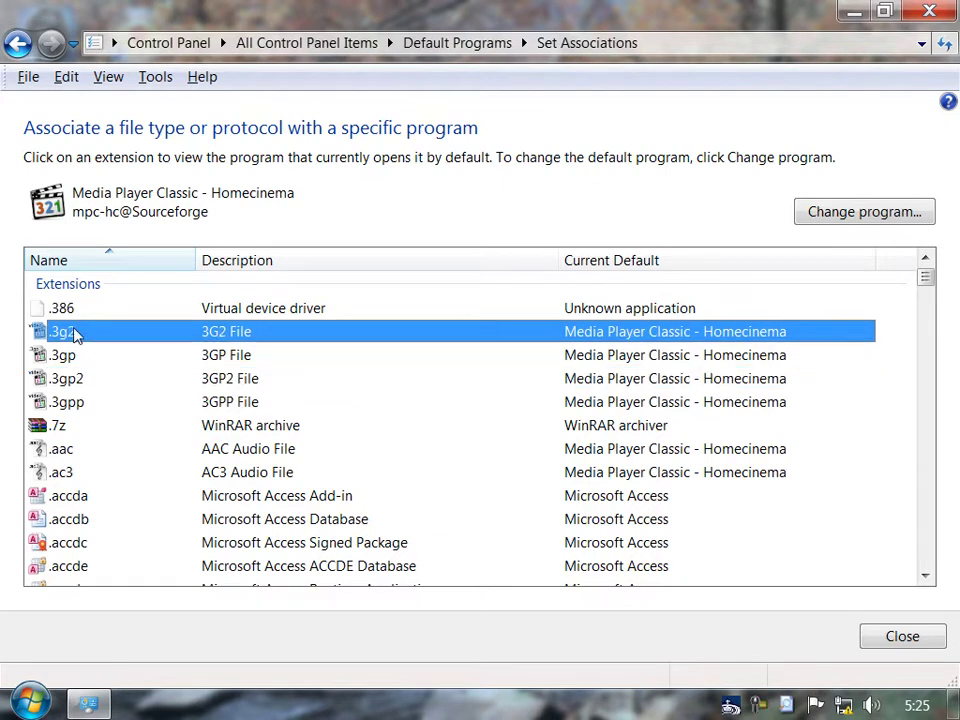
Change the default program for the .3g2 extension to Windows Media Player
left_click(58, 356)
left_click(71, 386)
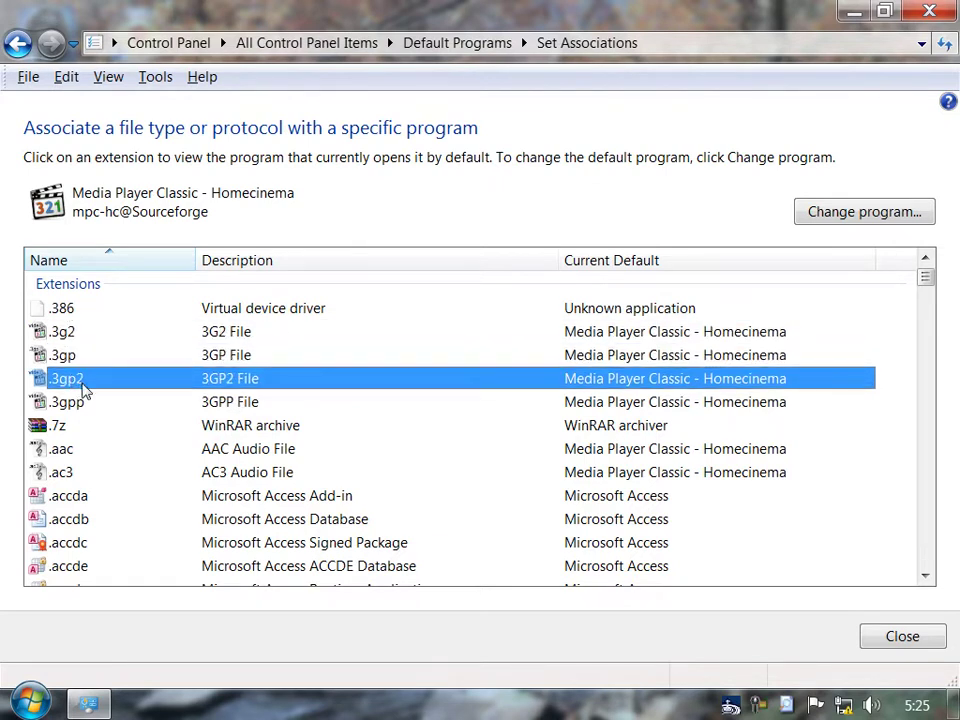
left_click(73, 518)
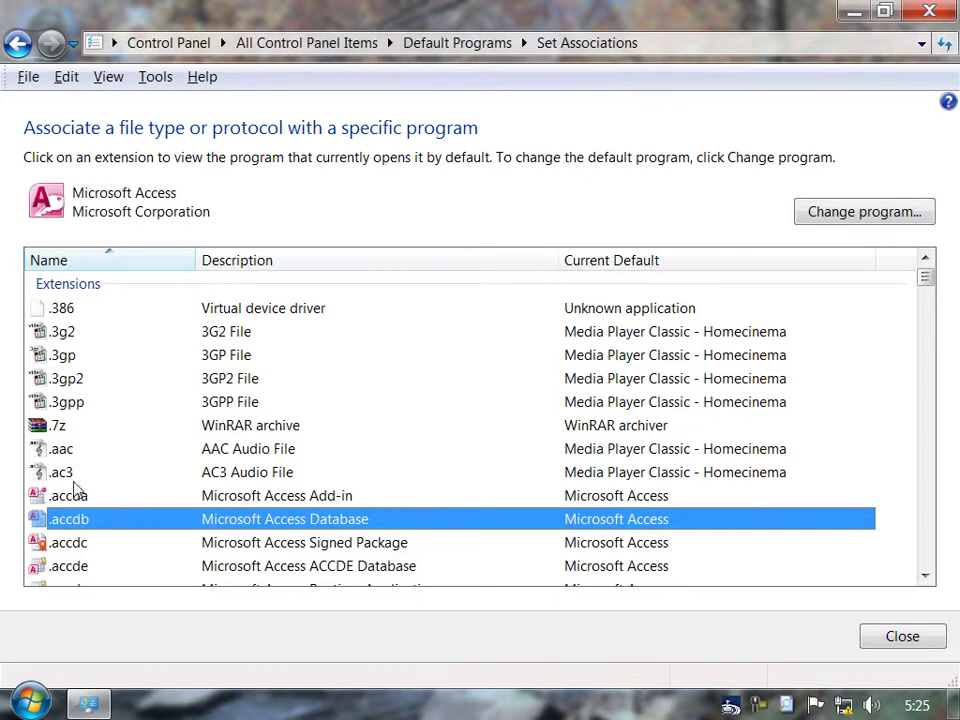
left_click(64, 336)
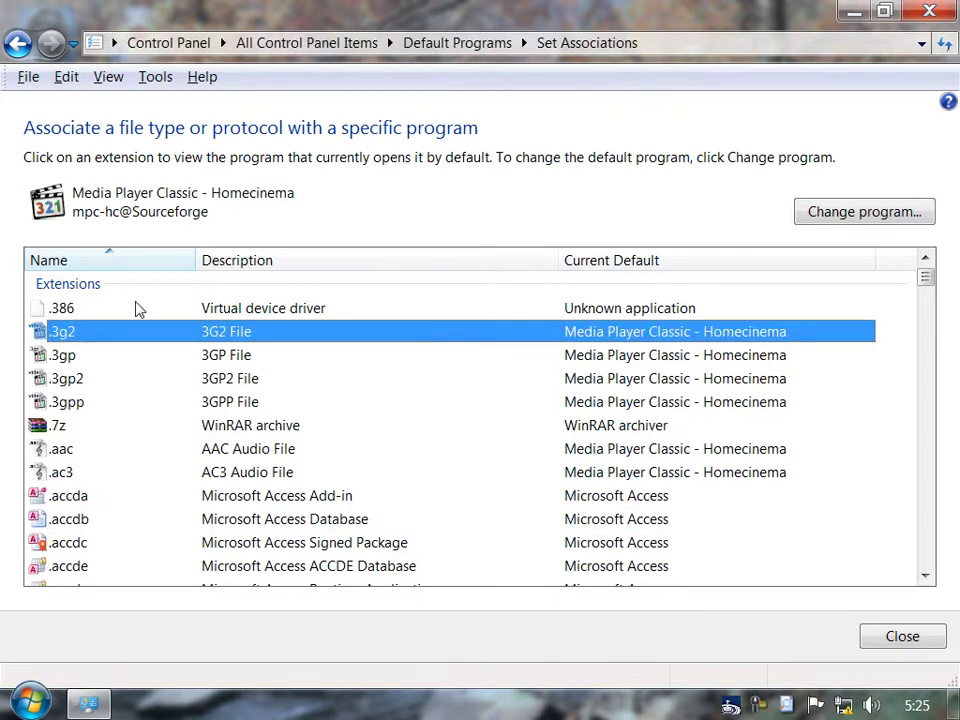
left_click(823, 220)
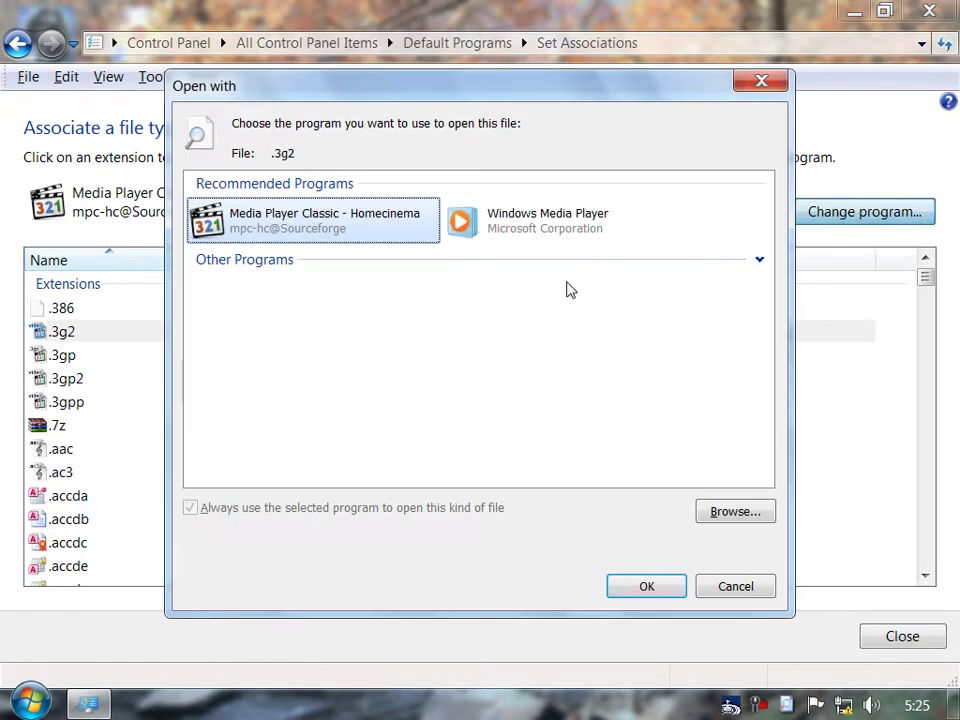
left_click(462, 228)
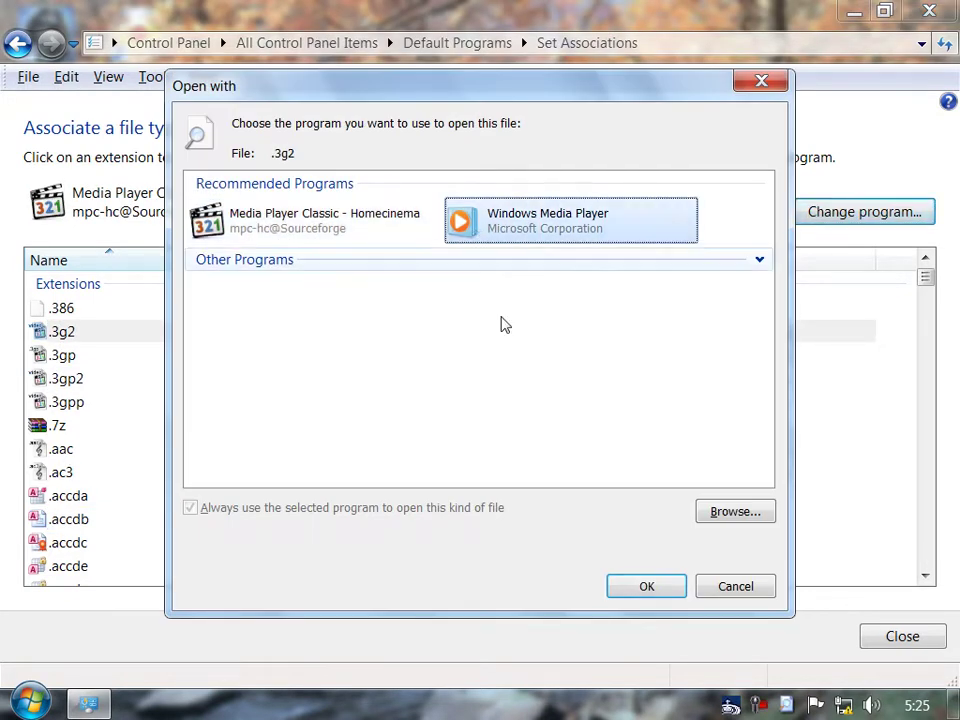
left_click(647, 587)
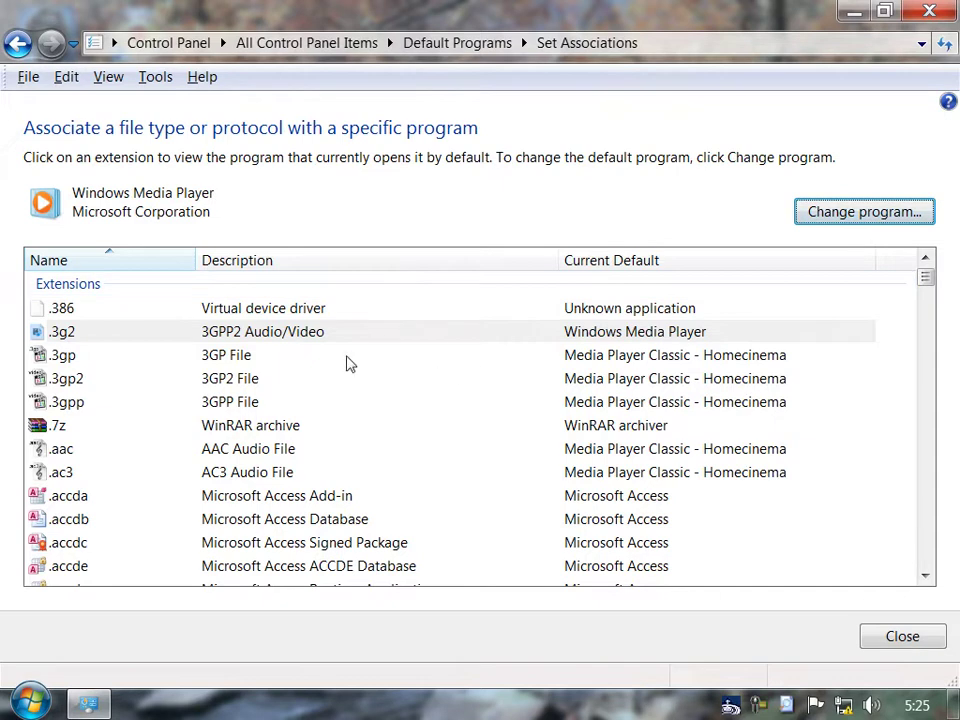
Set the .3g2 extension back to Media Player Classic - Homecinema as its default program
left_click(818, 228)
left_click(474, 407)
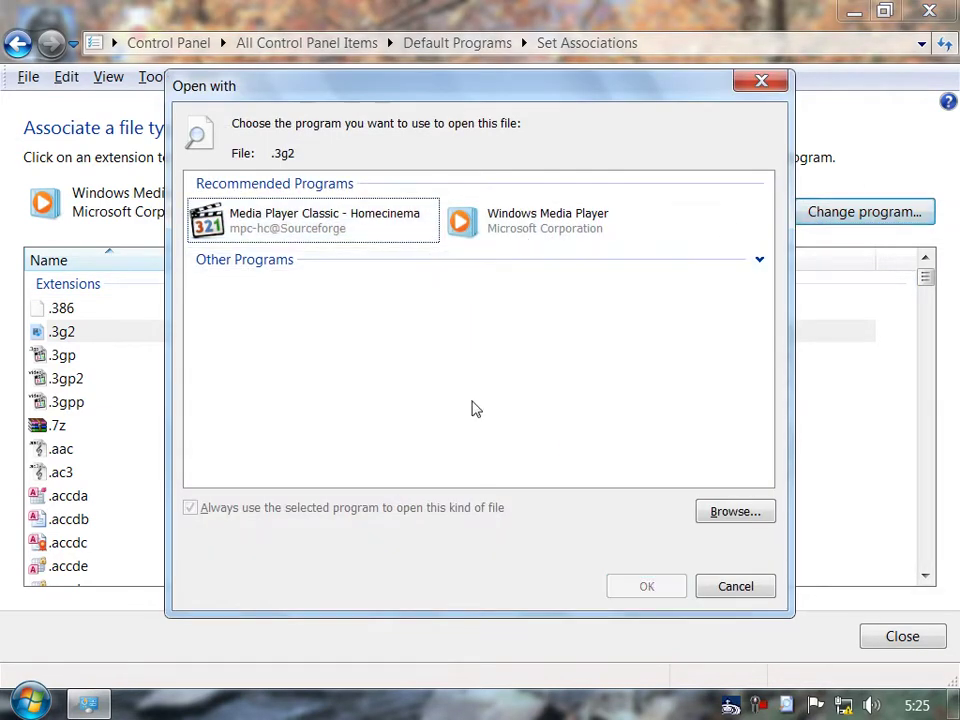
left_click(336, 226)
left_click(634, 584)
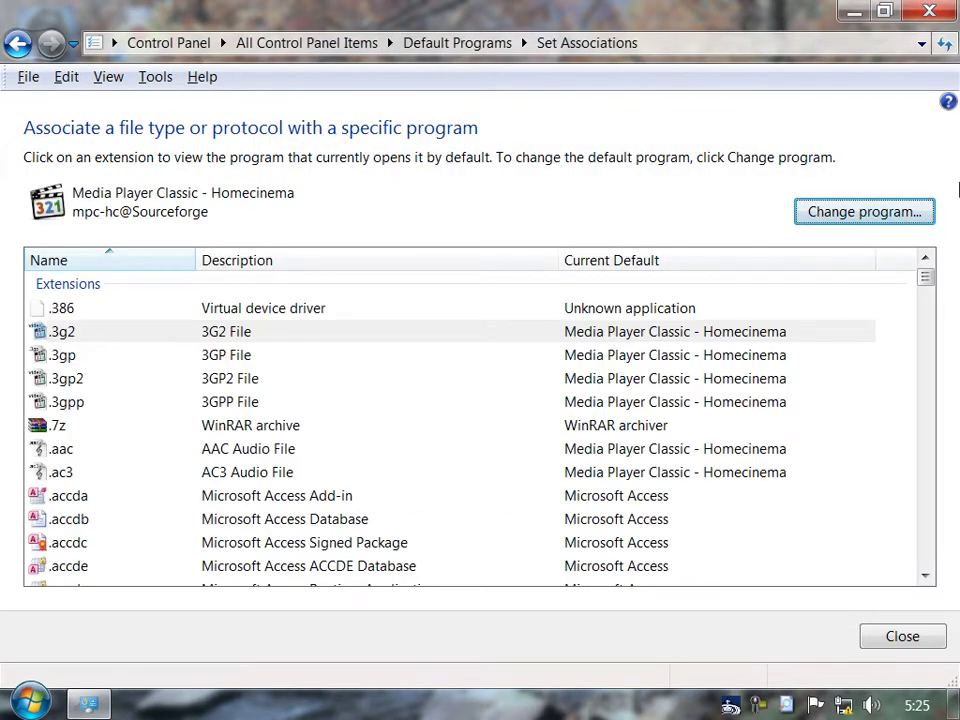
Examine the extension list and the current default programs from .acl to .cdx, including the .avi association
scroll(926, 290, "down", 1)
scroll(926, 295, "down", 6)
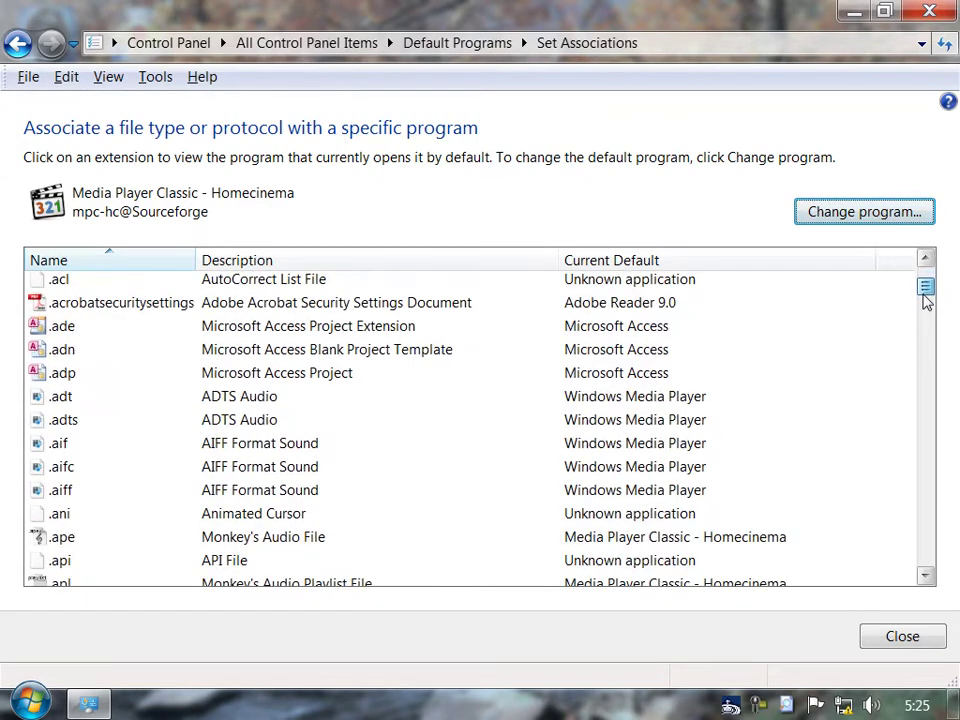
left_click_drag(926, 303, 926, 308)
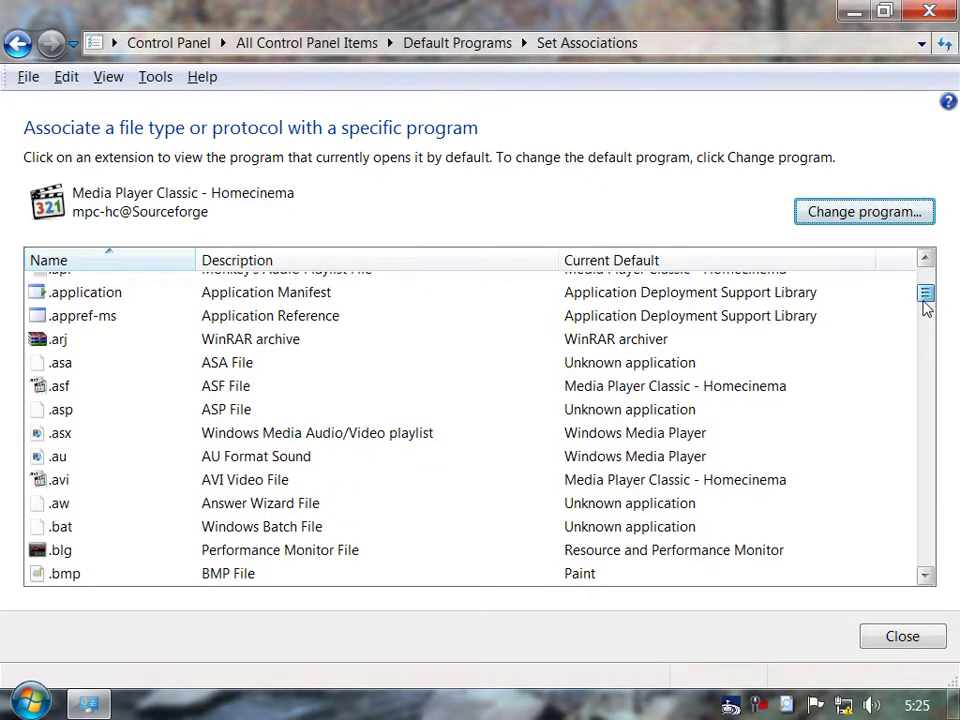
scroll(925, 306, "down", 1)
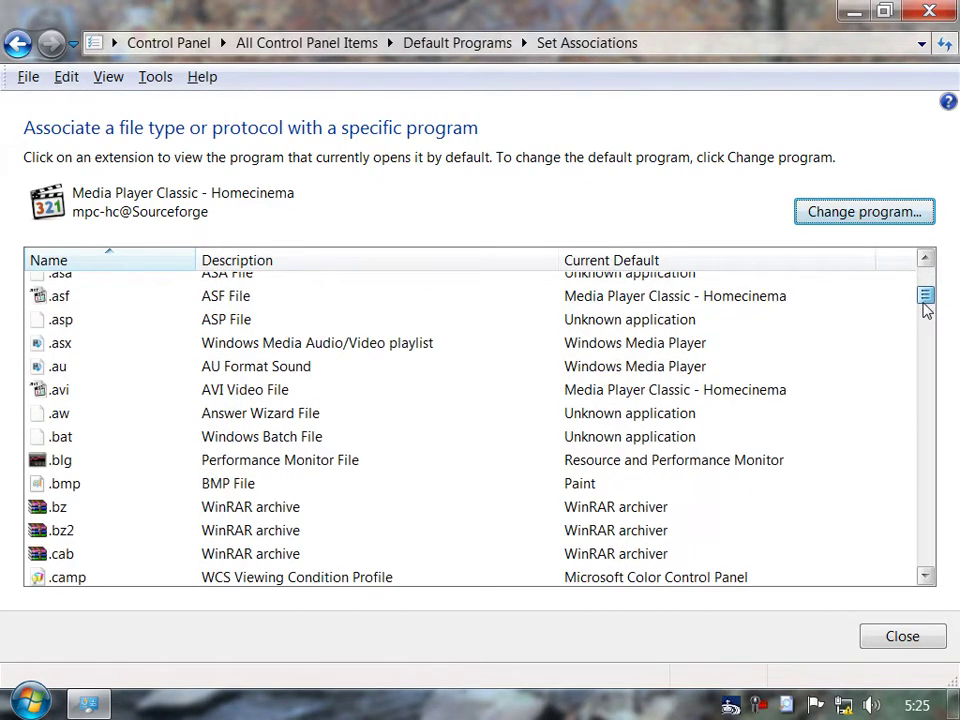
left_click(62, 400)
scroll(139, 439, "down", 3)
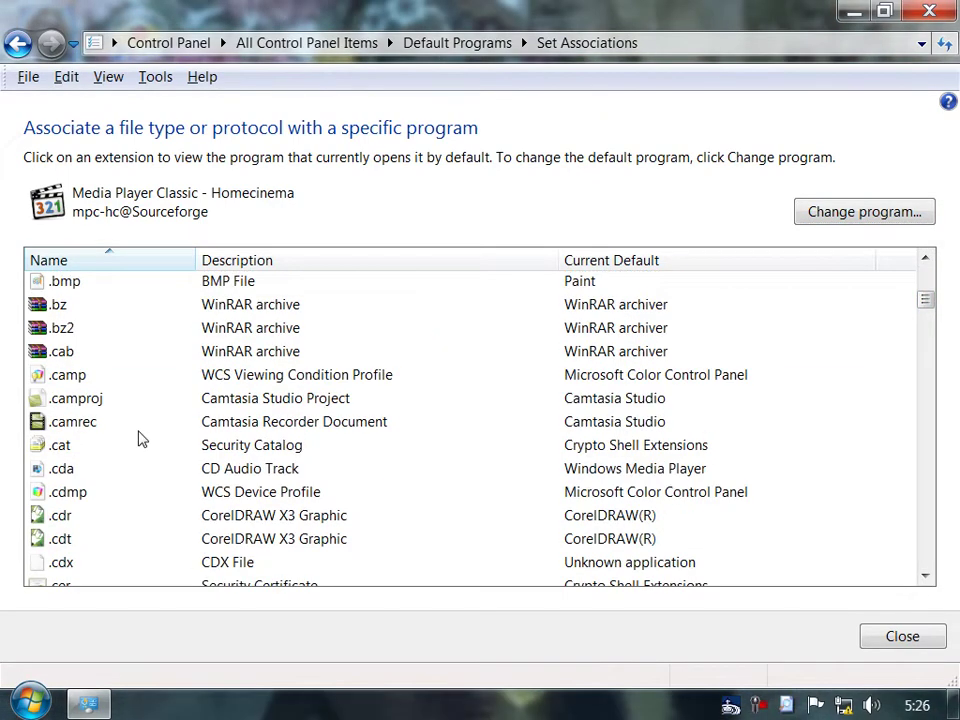
scroll(141, 436, "down", 3)
scroll(141, 436, "up", 7)
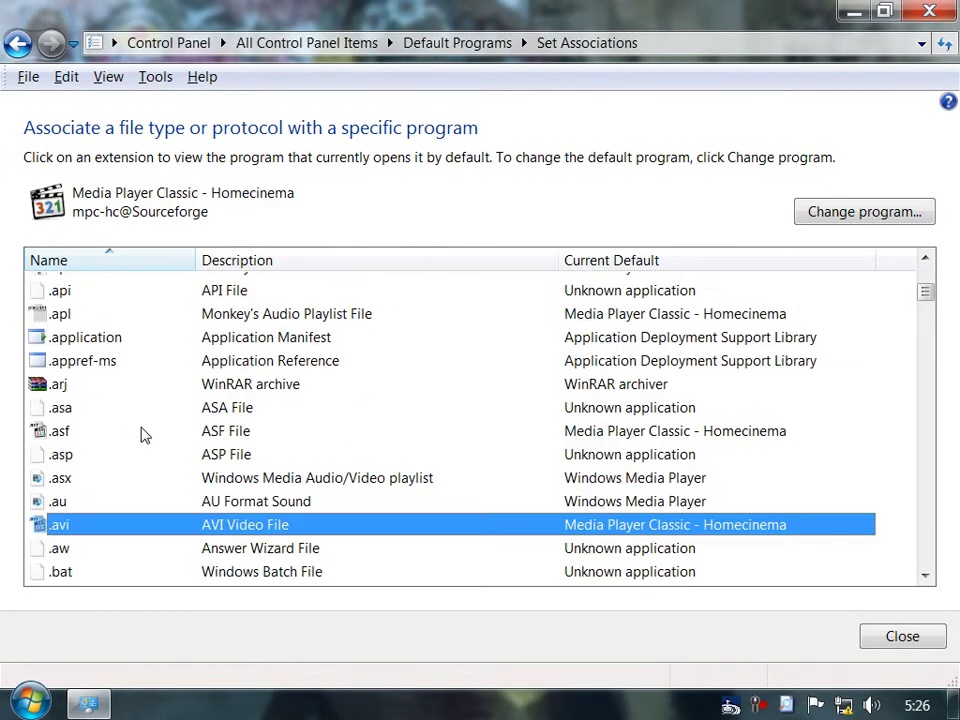
scroll(141, 436, "down", 2)
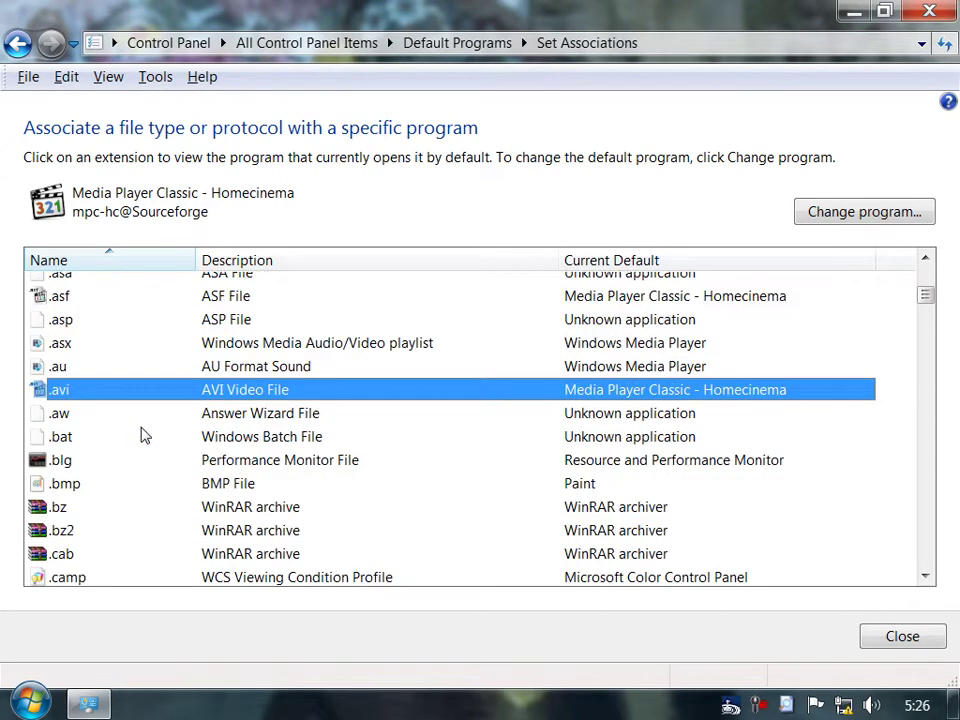
Make Windows Photo Viewer the default program for the .bmp extension and return to the Default Programs overview
left_click(36, 487)
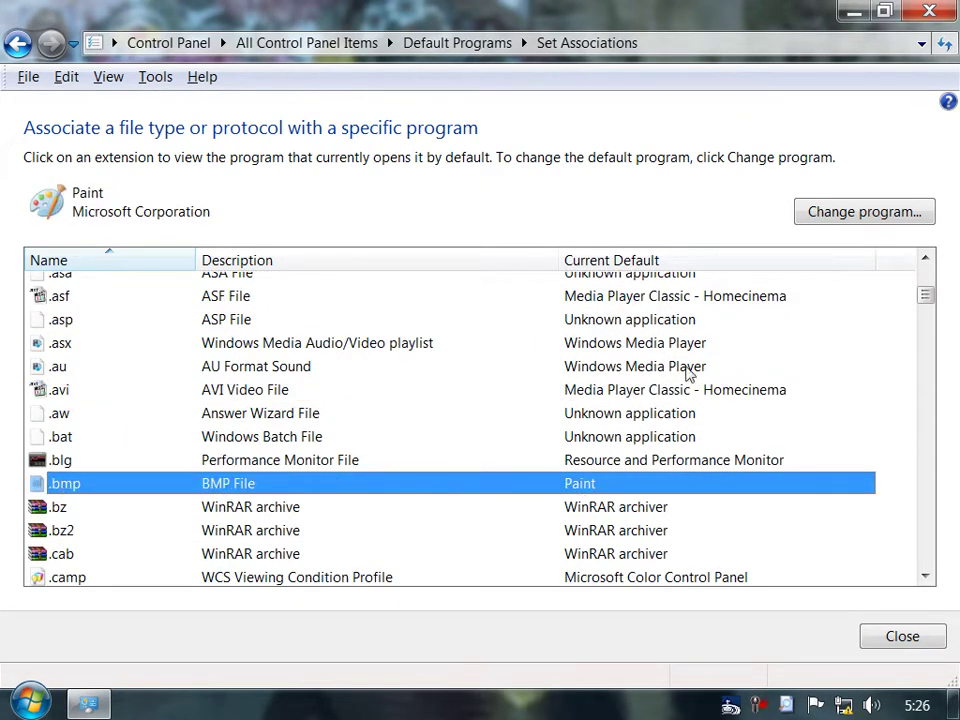
left_click(800, 218)
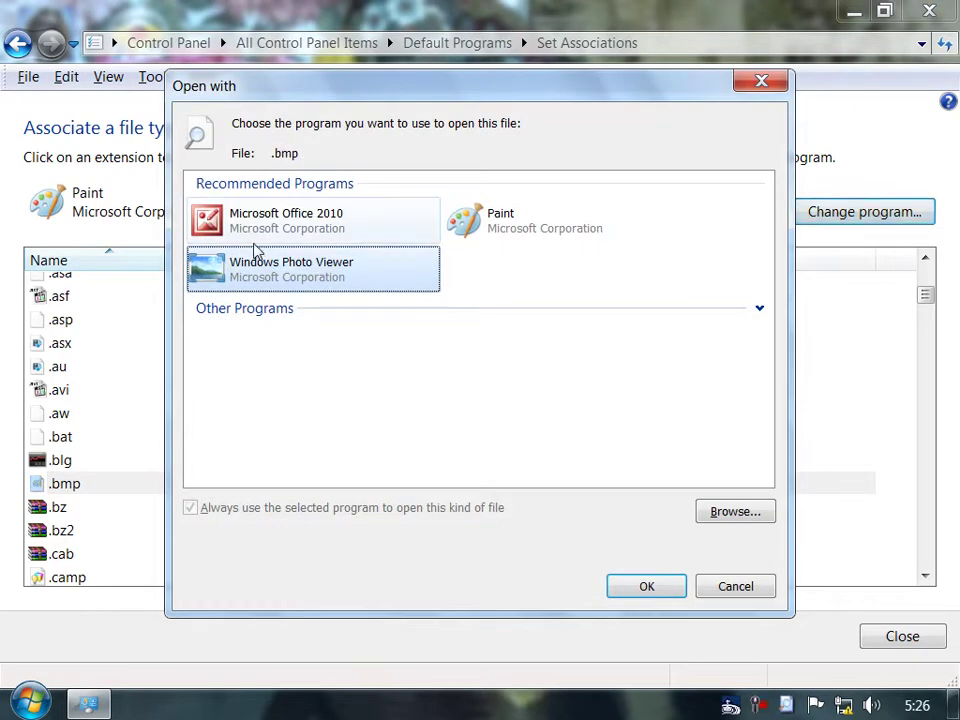
left_click(647, 588)
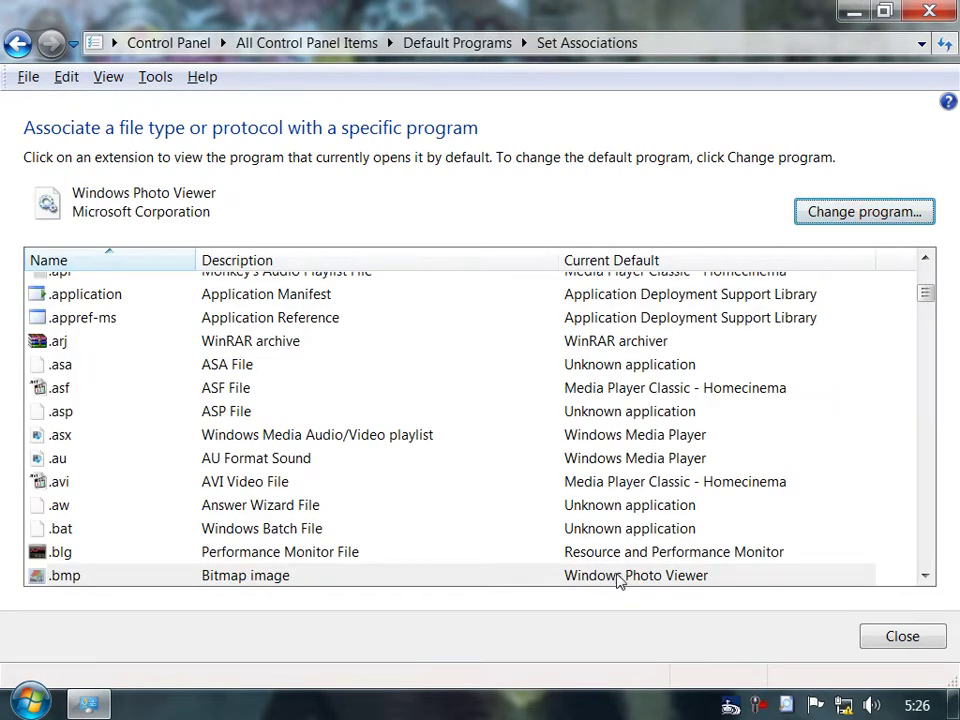
left_click(17, 44)
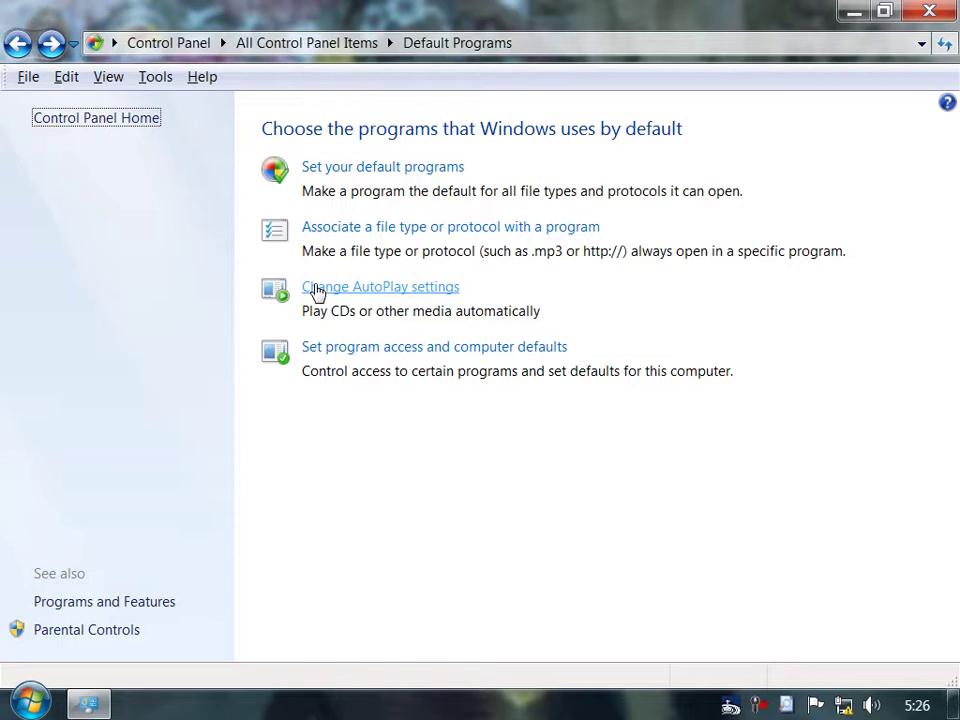
Turn off AutoPlay for all media and devices in the AutoPlay settings and save
left_click(315, 290)
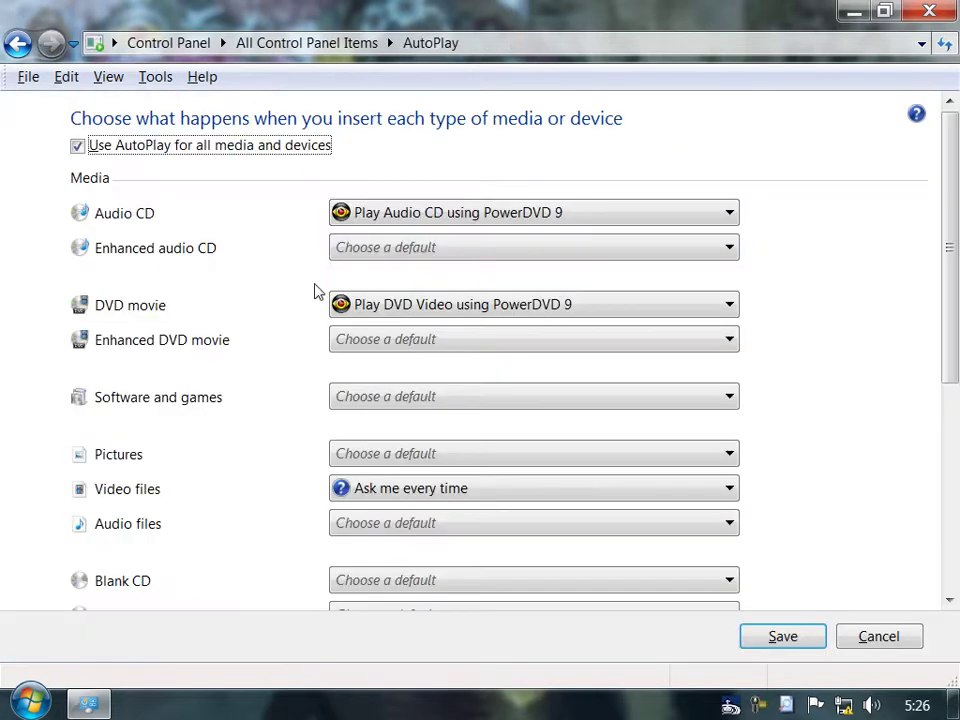
left_click(86, 150)
left_click(752, 645)
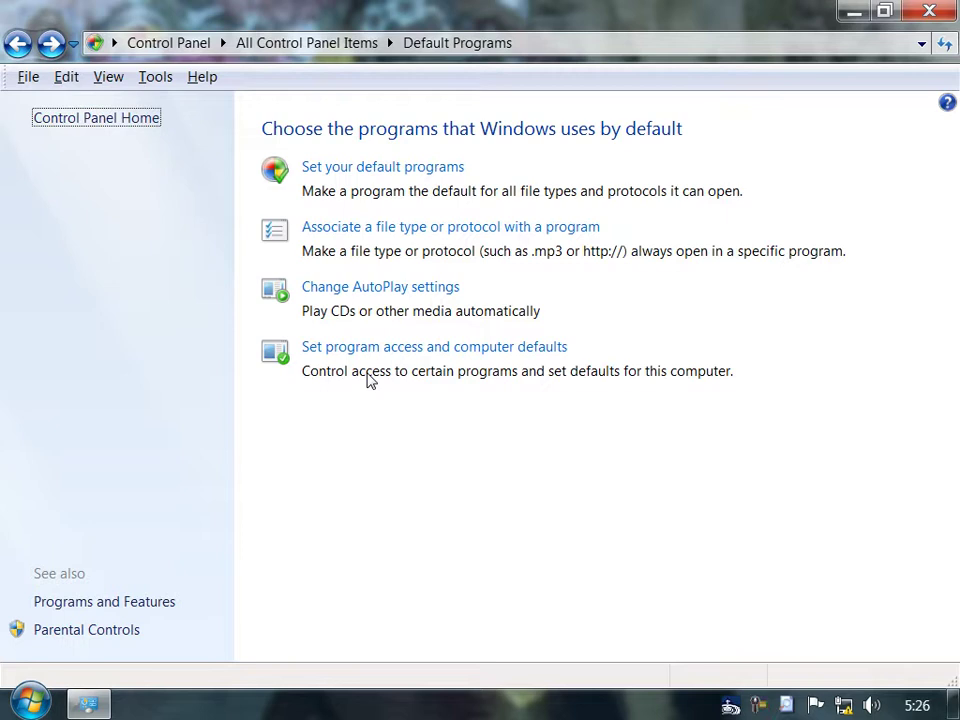
Open the program access and computer defaults and expand the Custom configuration
mouse_move(100, 708)
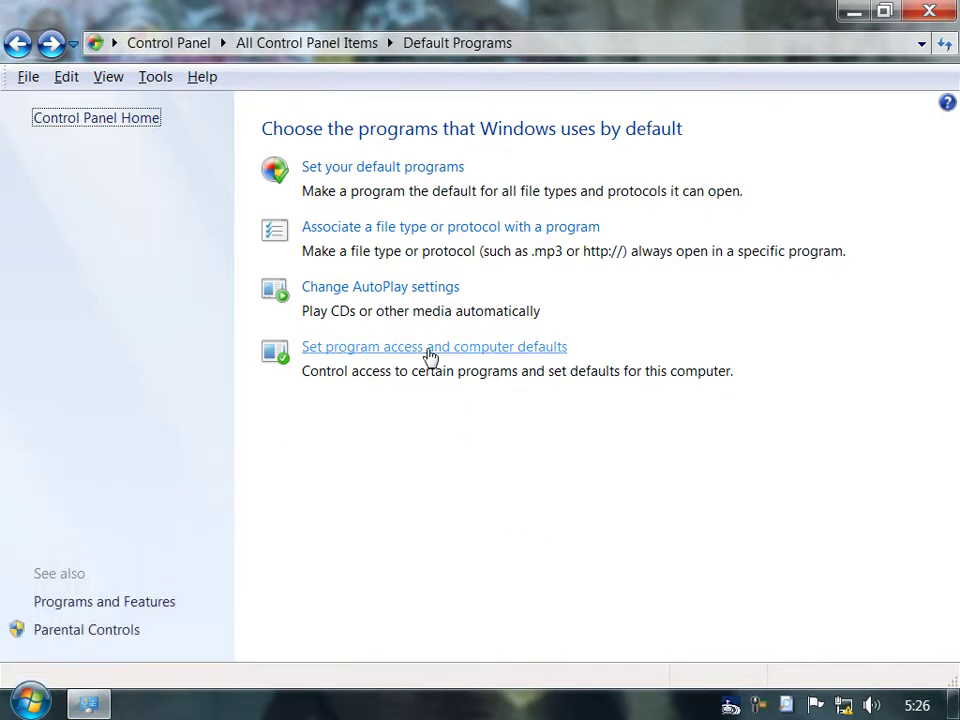
left_click(430, 348)
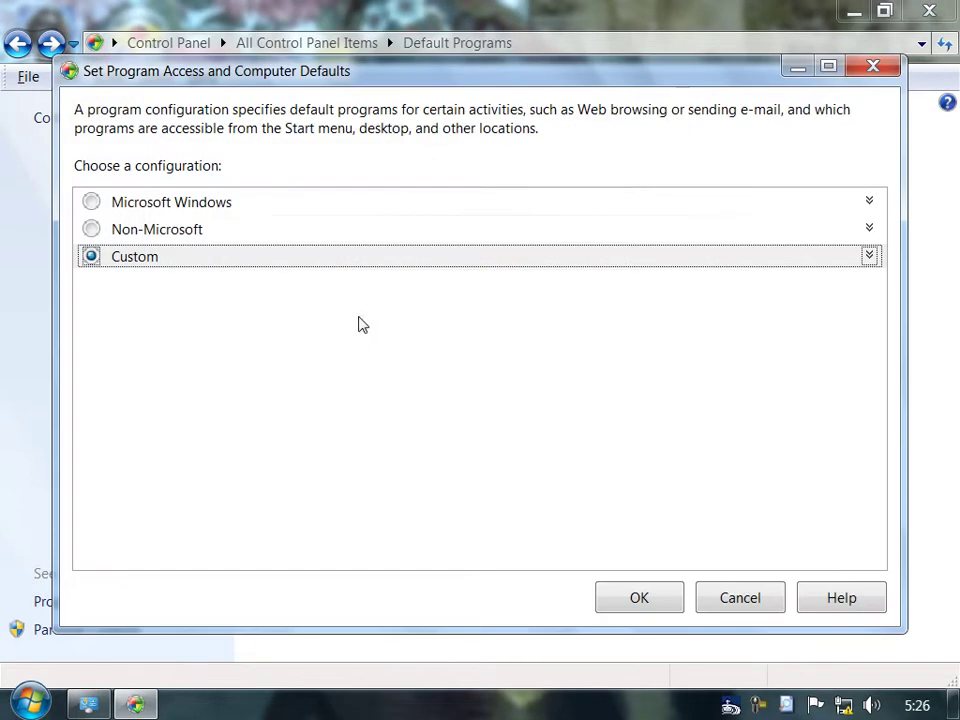
left_click(869, 258)
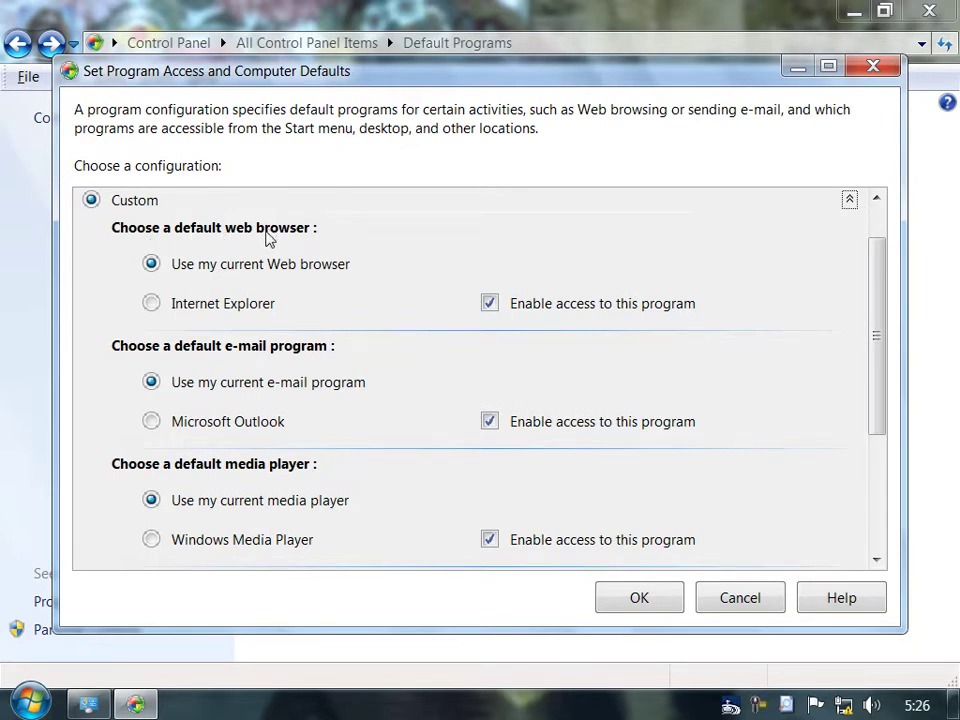
Try Internet Explorer as default web browser and Microsoft Outlook as default e-mail program, reselecting the current programs each time
left_click(211, 313)
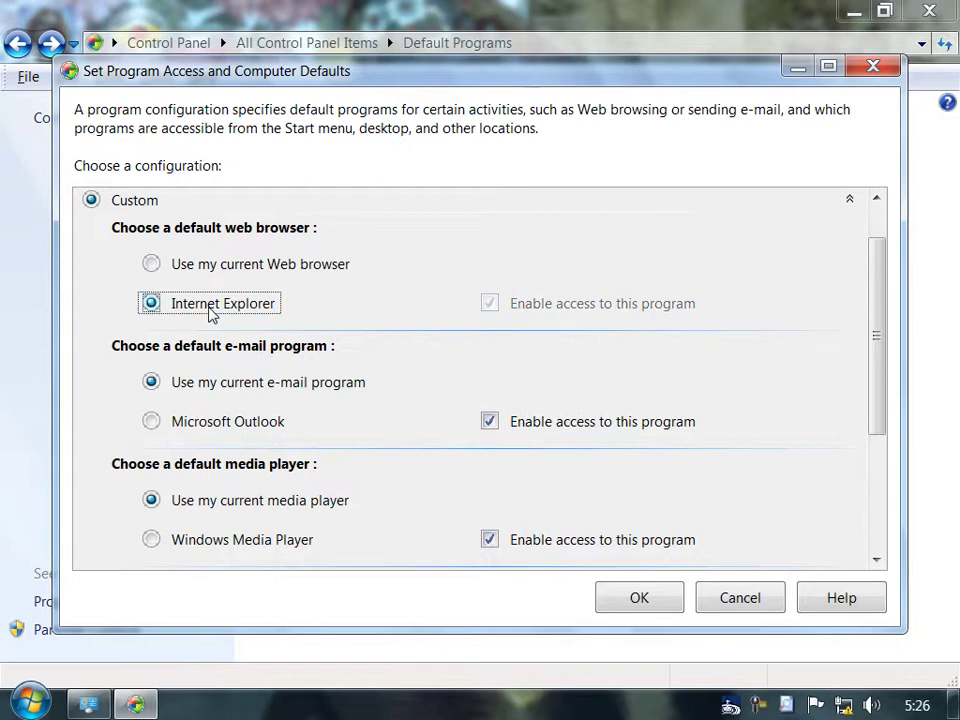
left_click(215, 267)
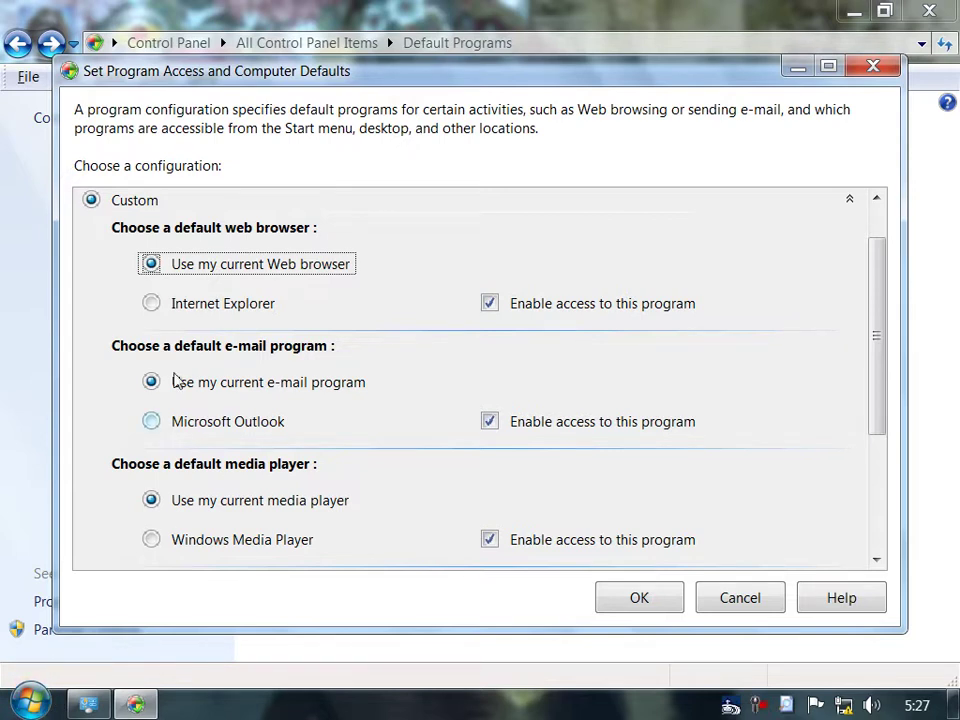
left_click(192, 309)
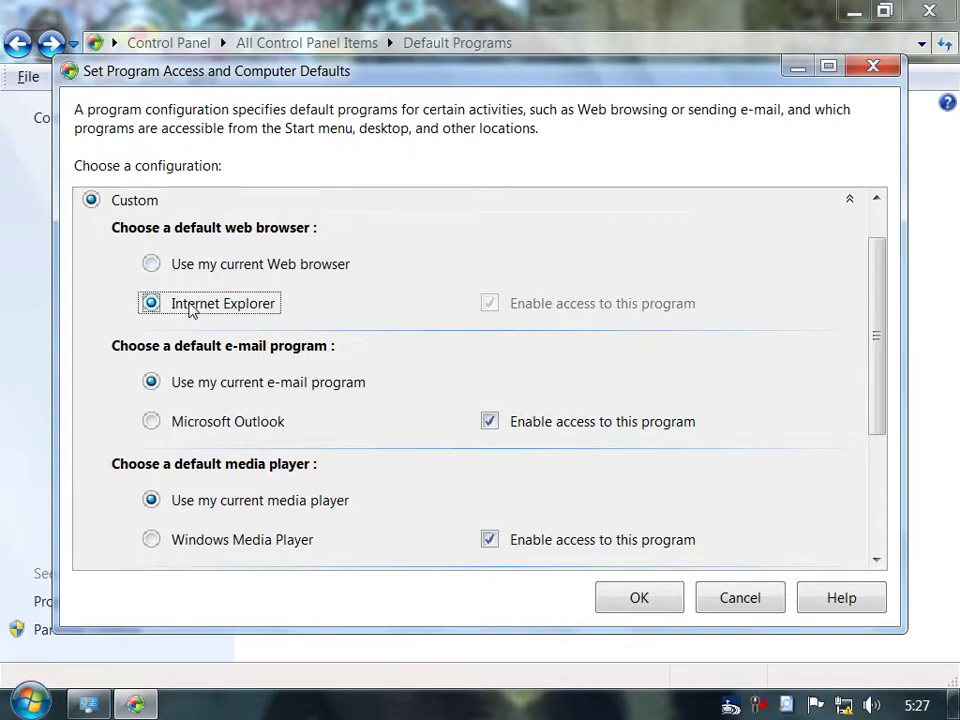
left_click(258, 262)
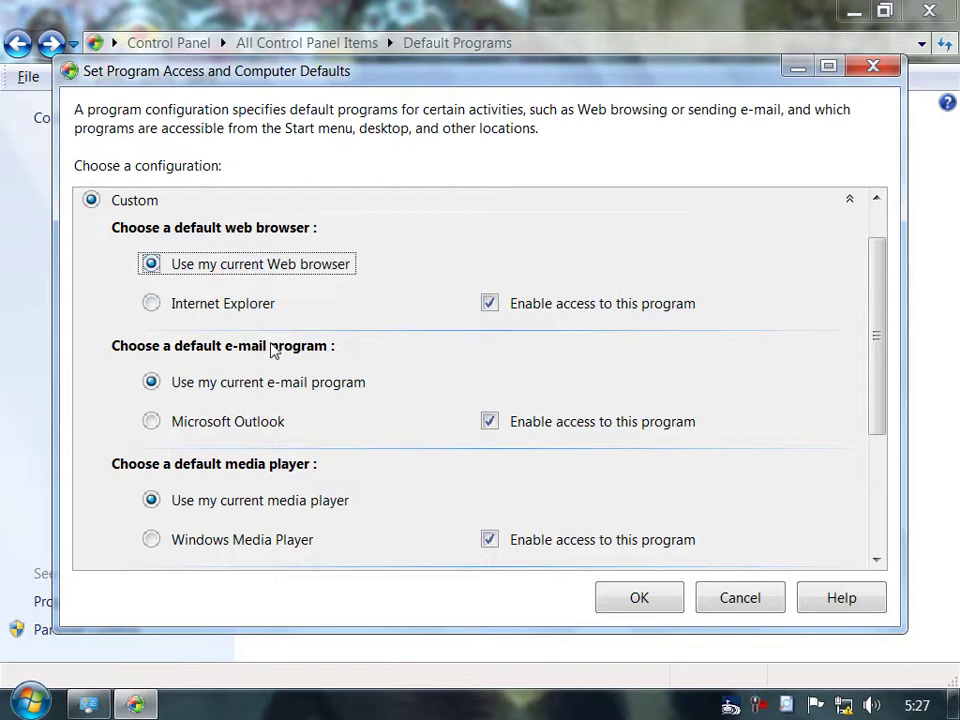
left_click(220, 425)
left_click(229, 384)
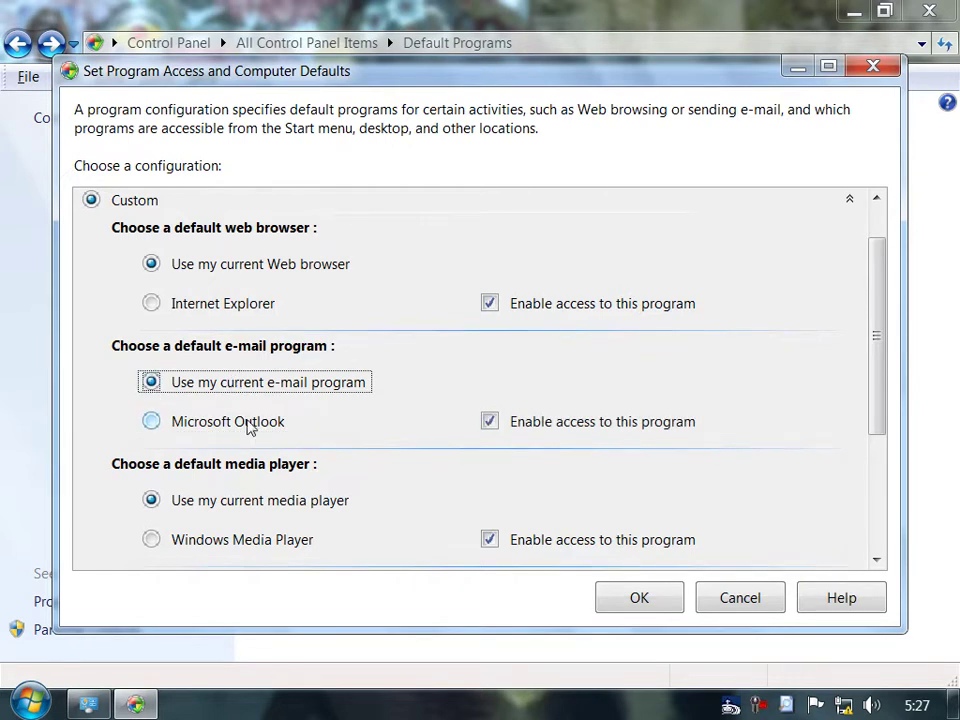
left_click(249, 425)
left_click(251, 392)
Choose the Microsoft Windows configuration for the program access and computer defaults and apply it
left_click_drag(870, 356, 896, 219)
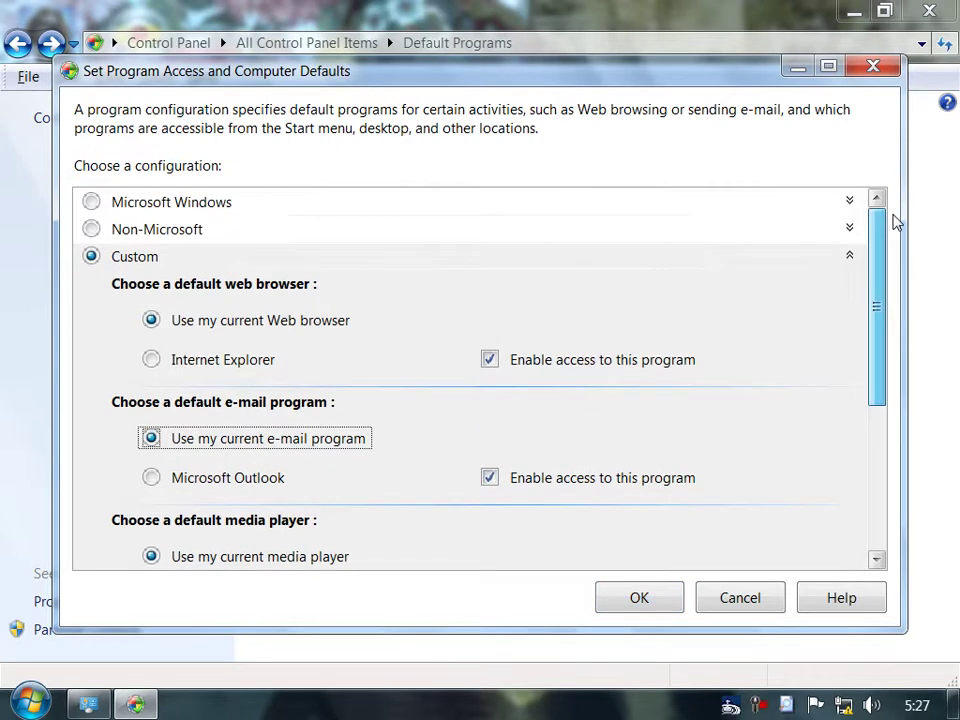
left_click(130, 202)
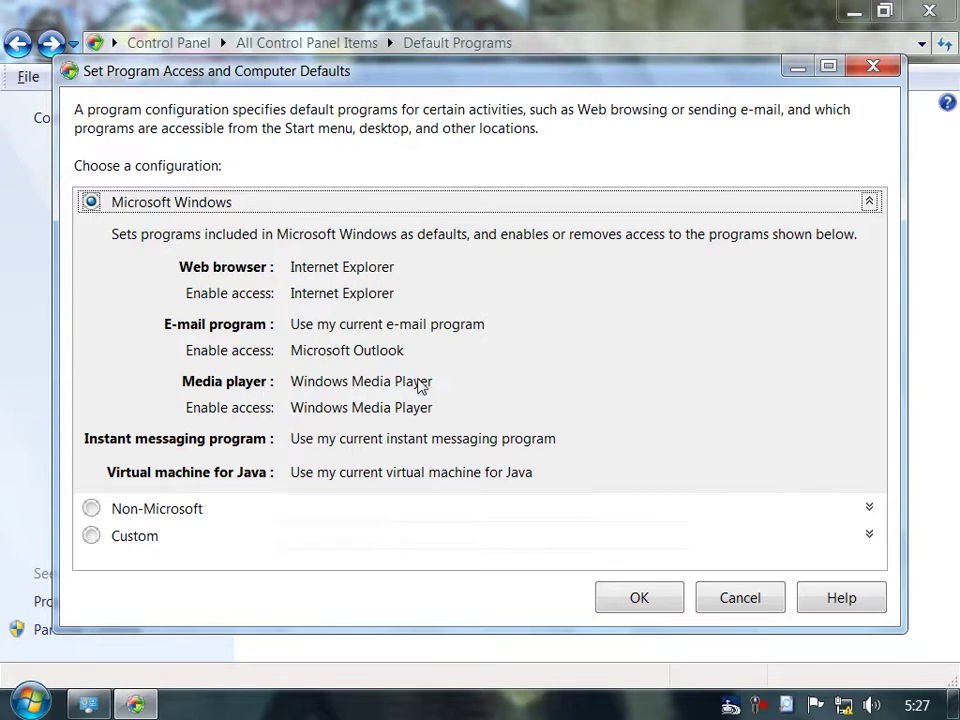
left_click(632, 592)
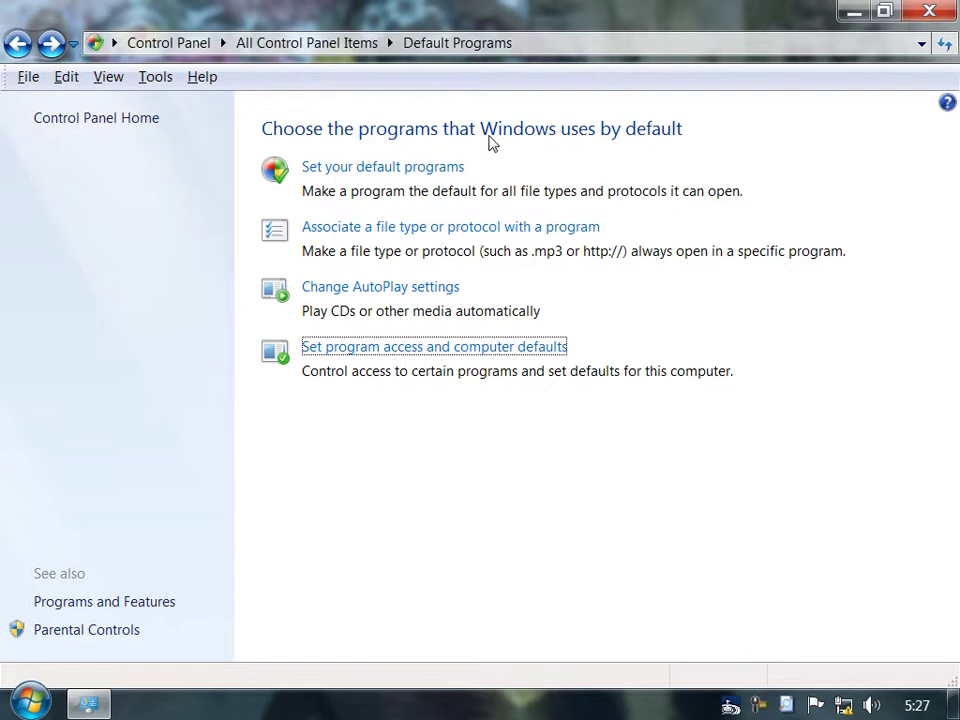
Return to the list of all Control Panel items, open Desktop Gadgets, and minimize the Control Panel to show the desktop
left_click(18, 43)
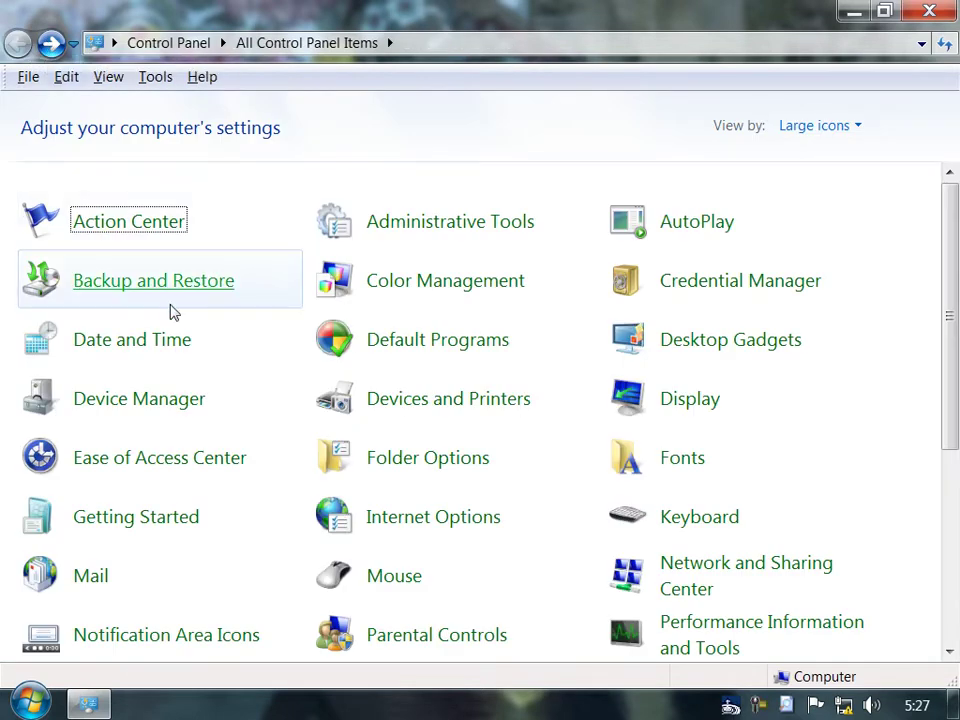
left_click(767, 347)
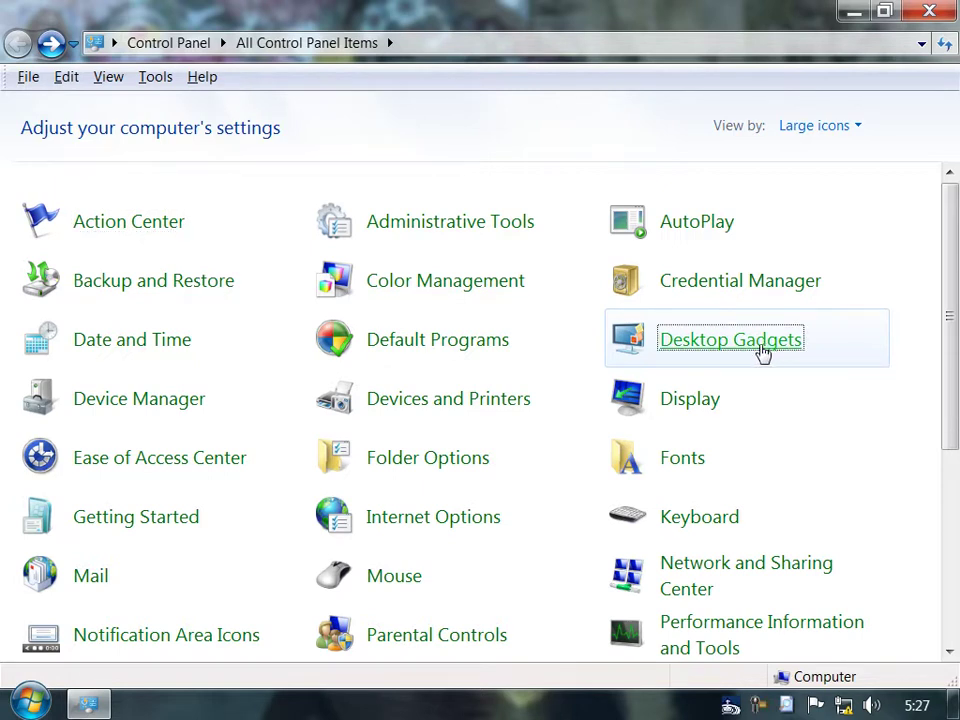
left_click(90, 708)
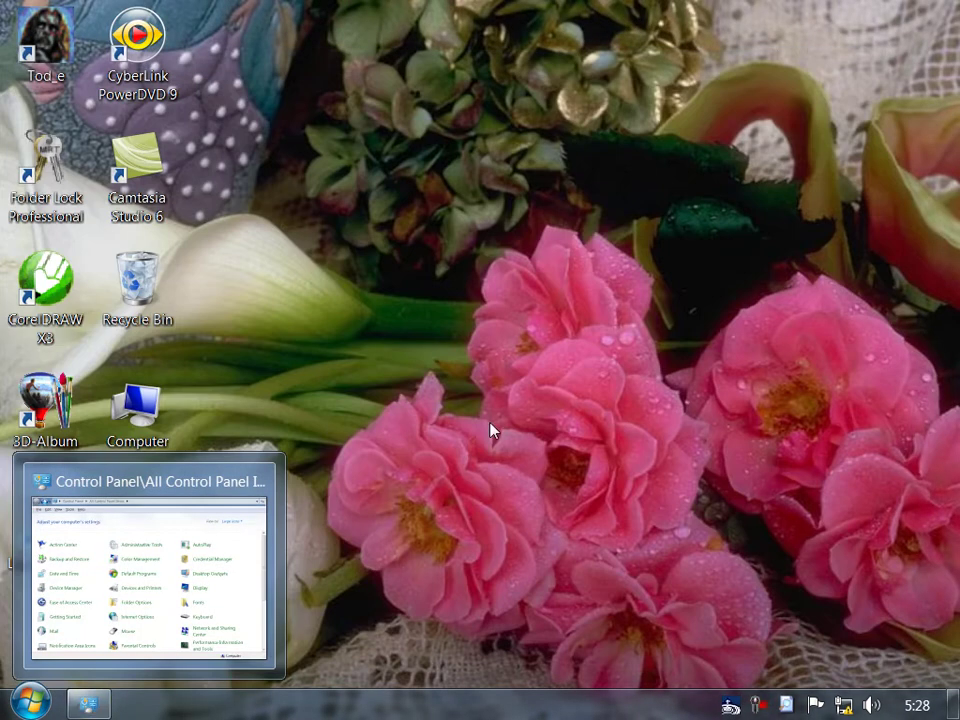
left_click_drag(731, 2, 784, 225)
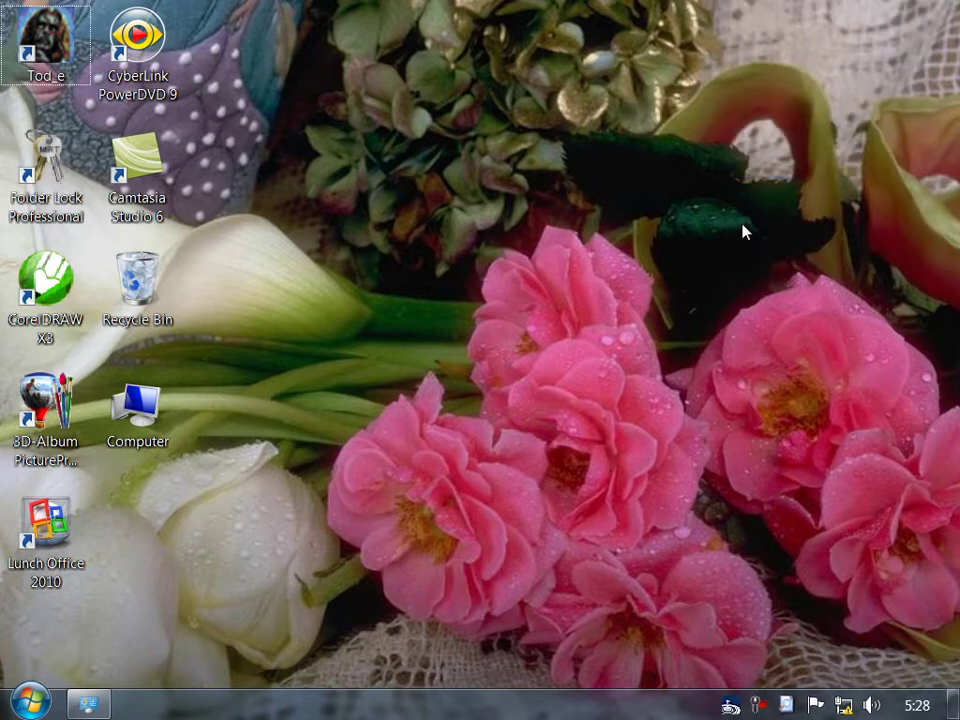
Restore the Control Panel window, open the Display item and go to its screen resolution settings
left_click_drag(731, 199, 893, 431)
left_click(88, 705)
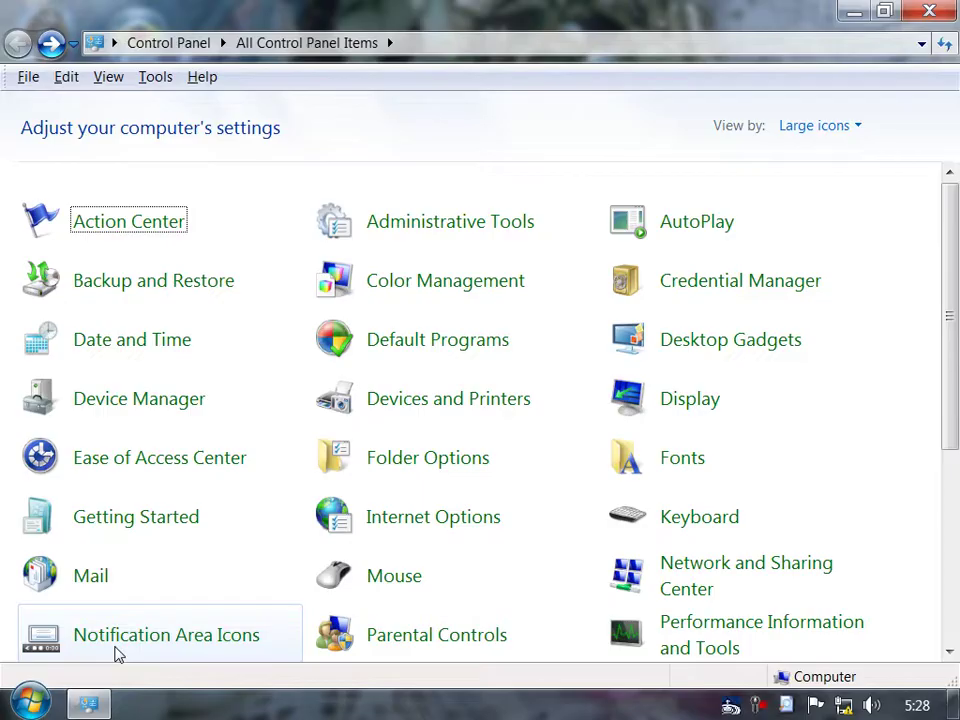
left_click(694, 355)
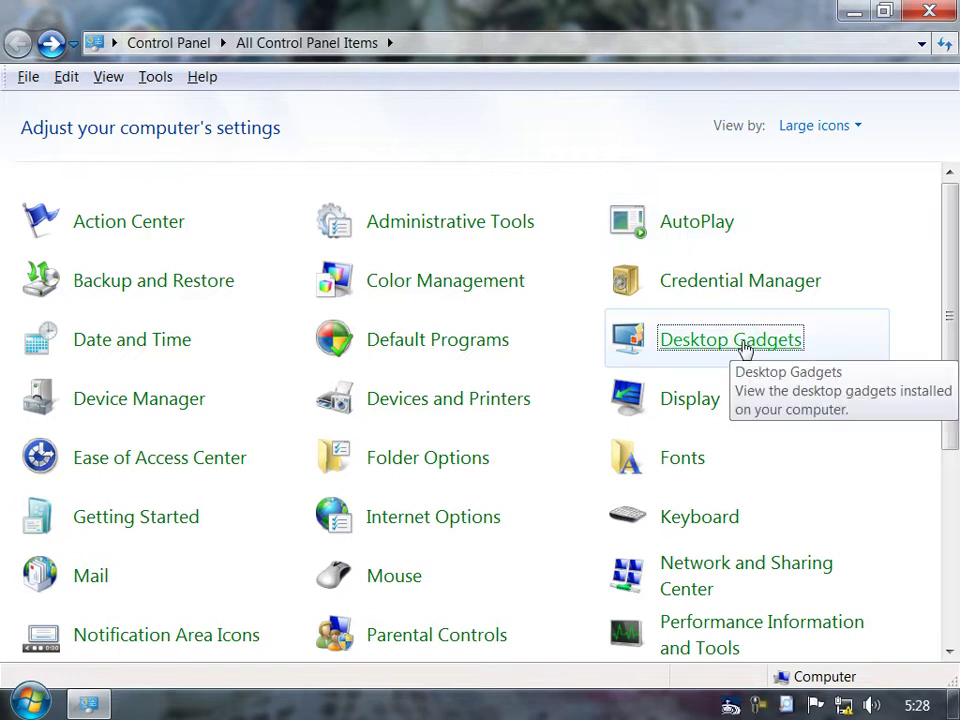
left_click(694, 408)
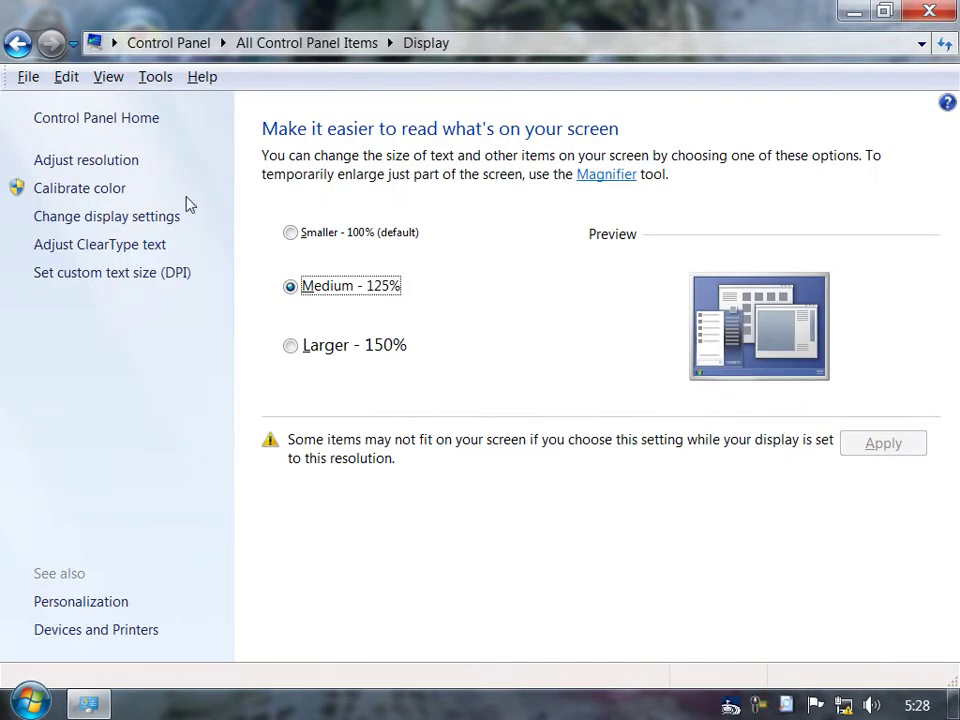
left_click(100, 163)
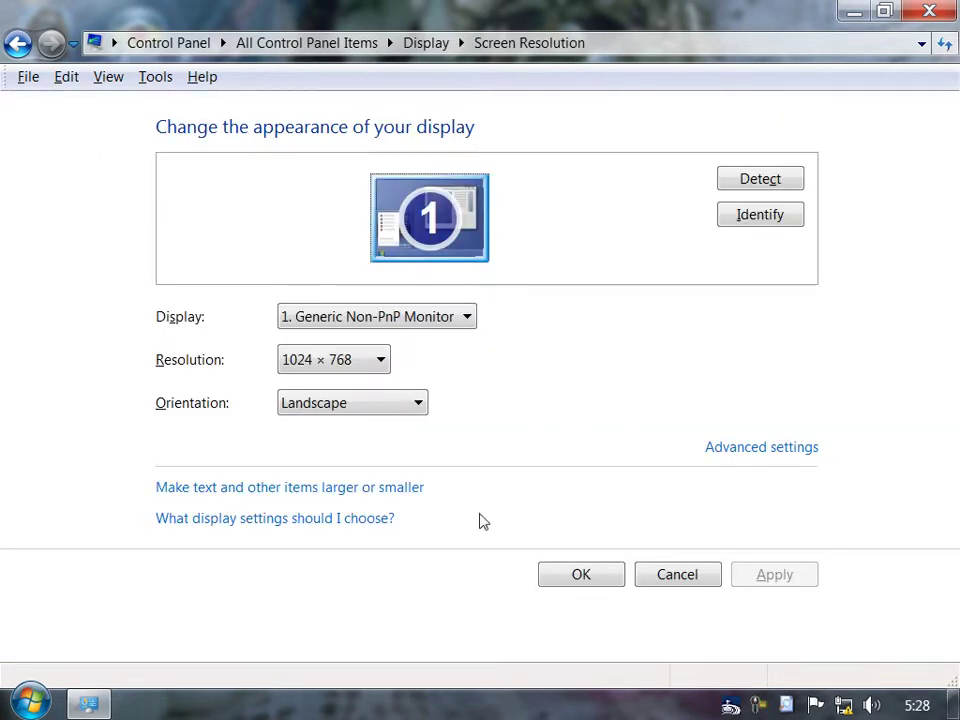
Try the 1152 × 864 screen resolution, and set the resolution back to 1024 × 768
left_click(368, 364)
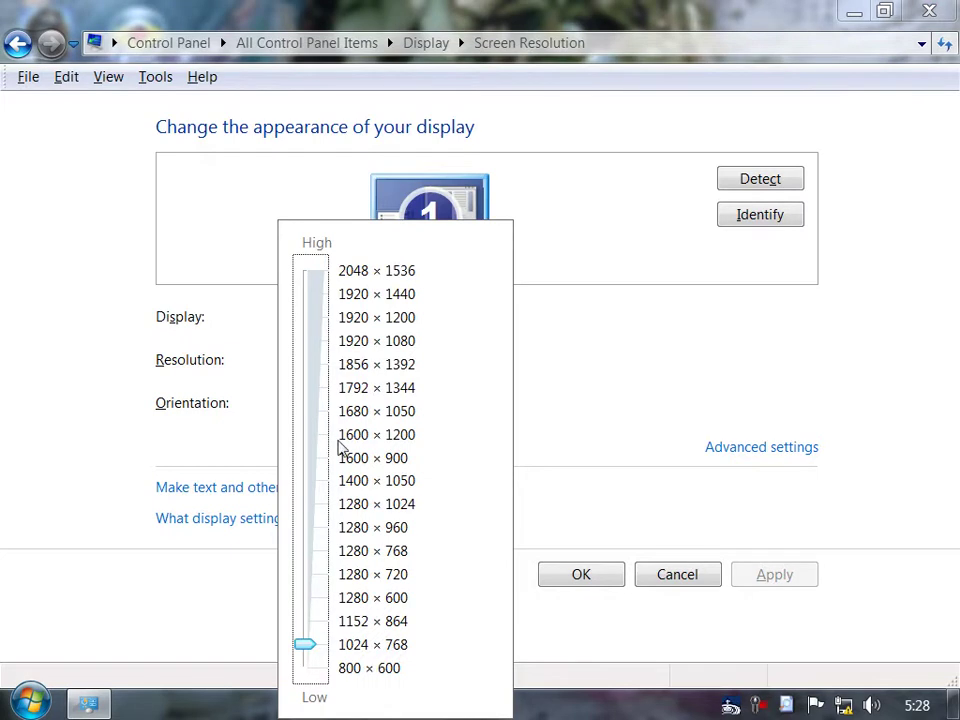
left_click_drag(311, 656, 304, 626)
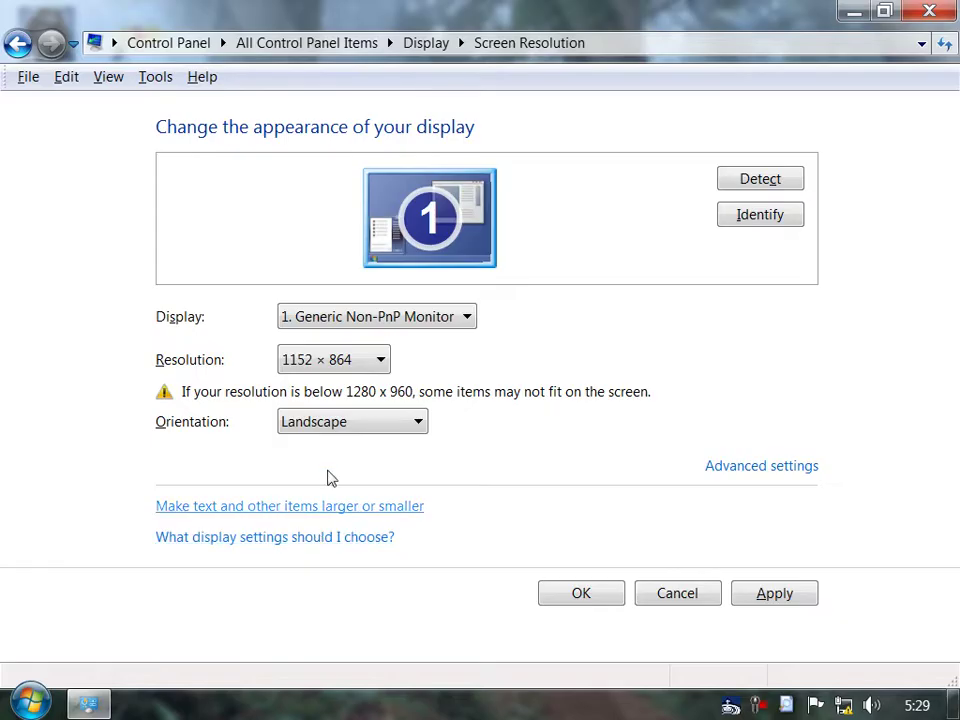
left_click(338, 372)
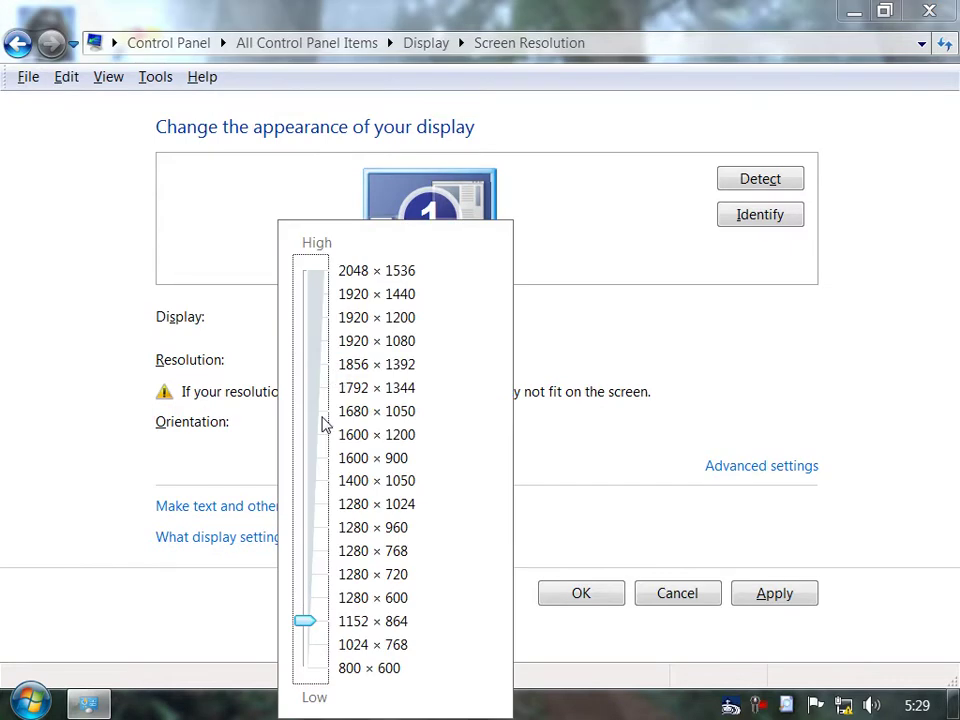
left_click(312, 654)
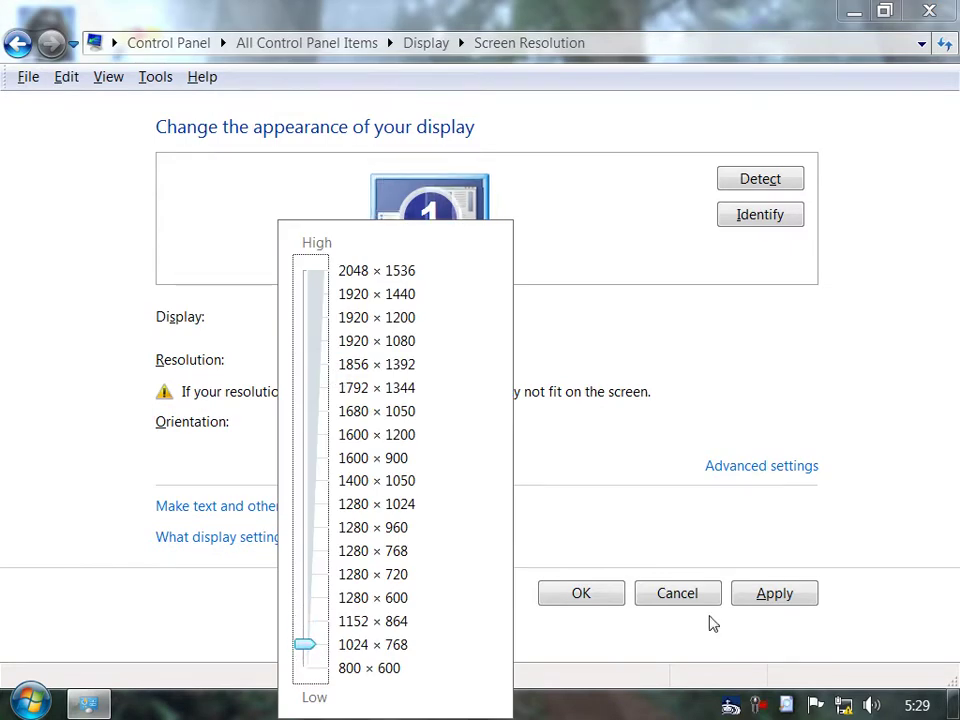
left_click(761, 606)
left_click(762, 605)
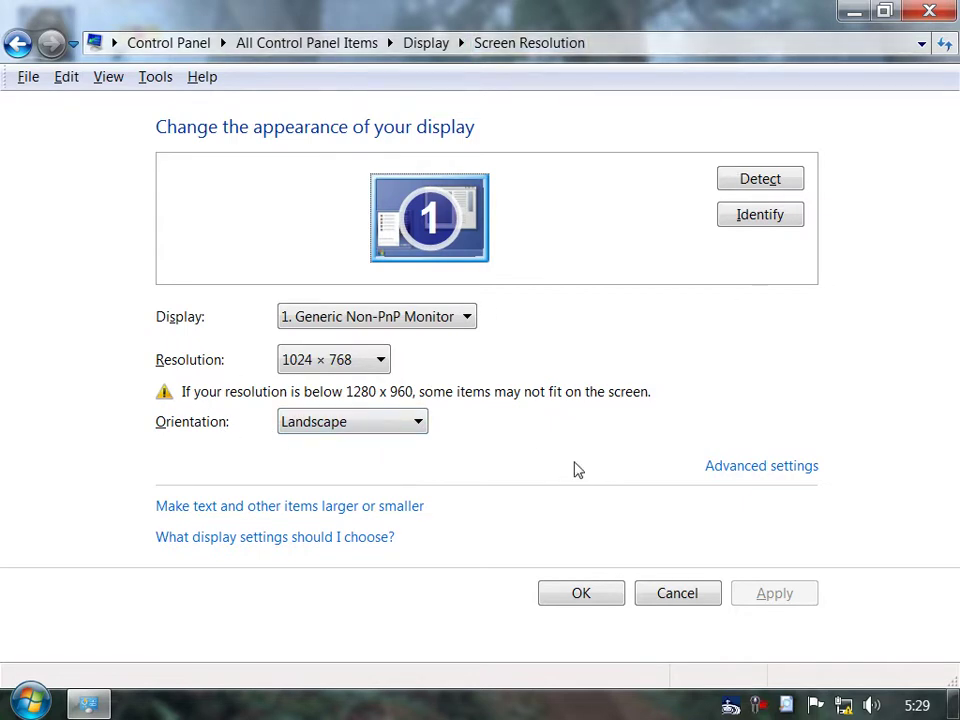
Try the Portrait screen orientation, return it to Landscape and confirm the screen resolution settings
left_click(347, 430)
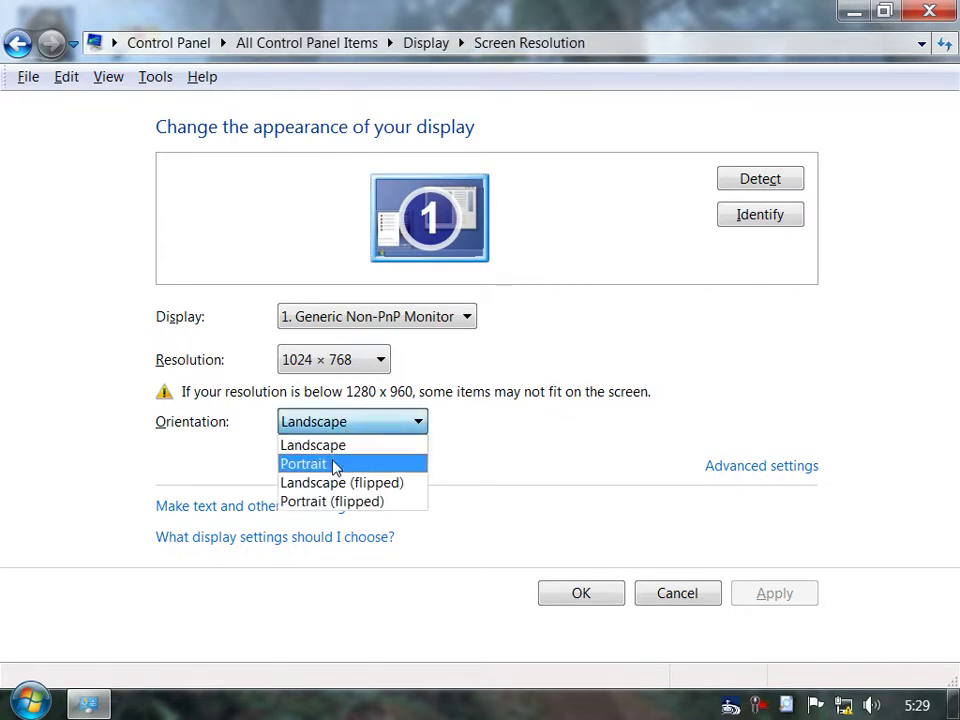
left_click(332, 463)
left_click(773, 600)
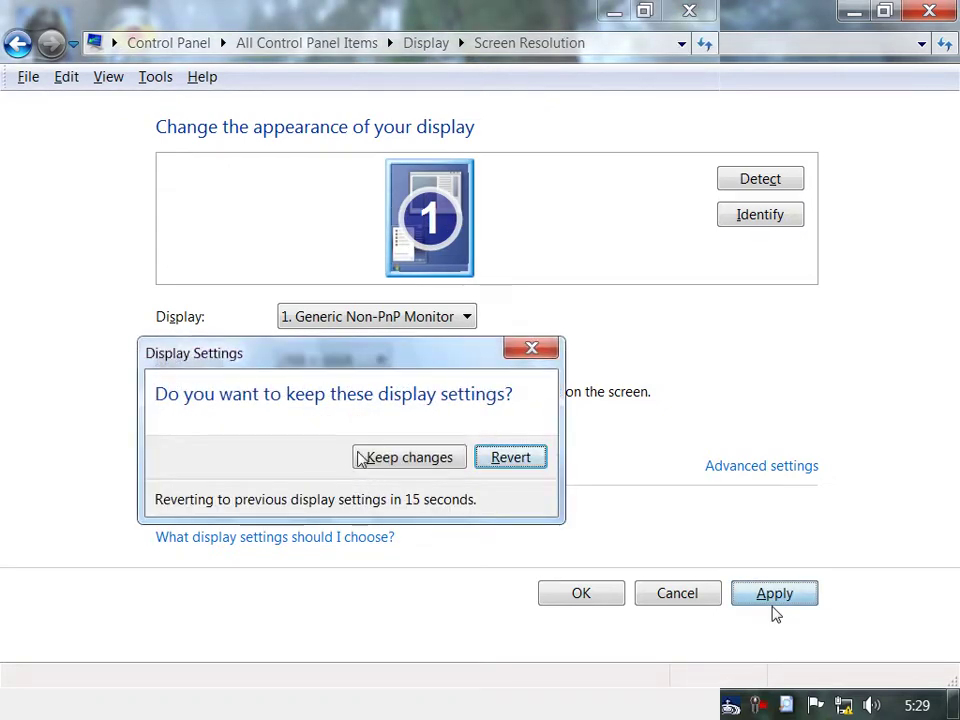
key("Return")
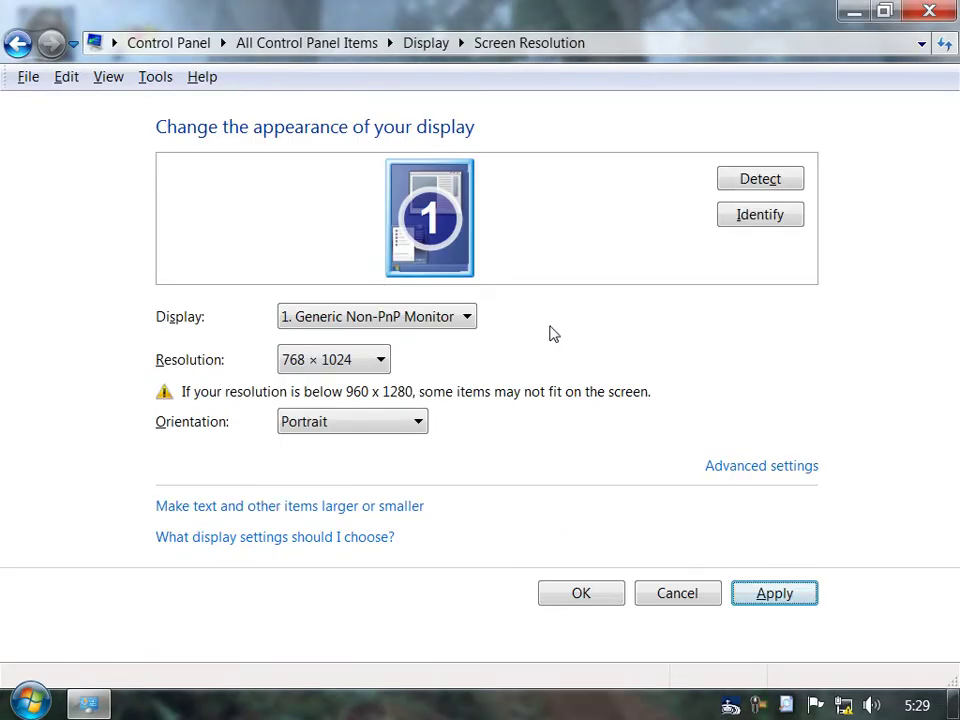
left_click(343, 422)
left_click(316, 449)
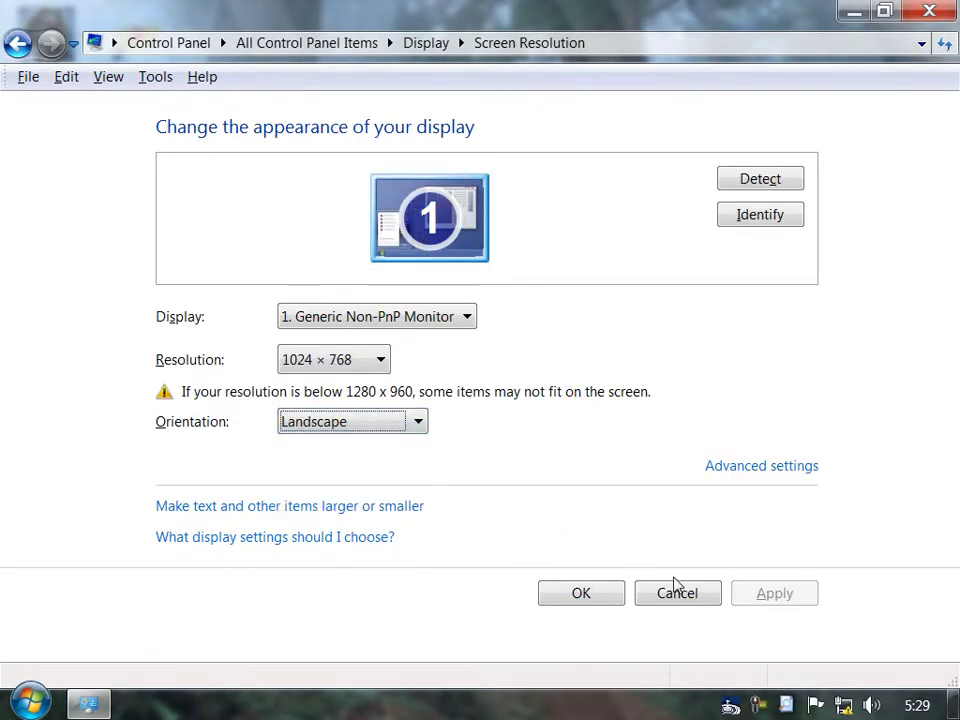
left_click(575, 593)
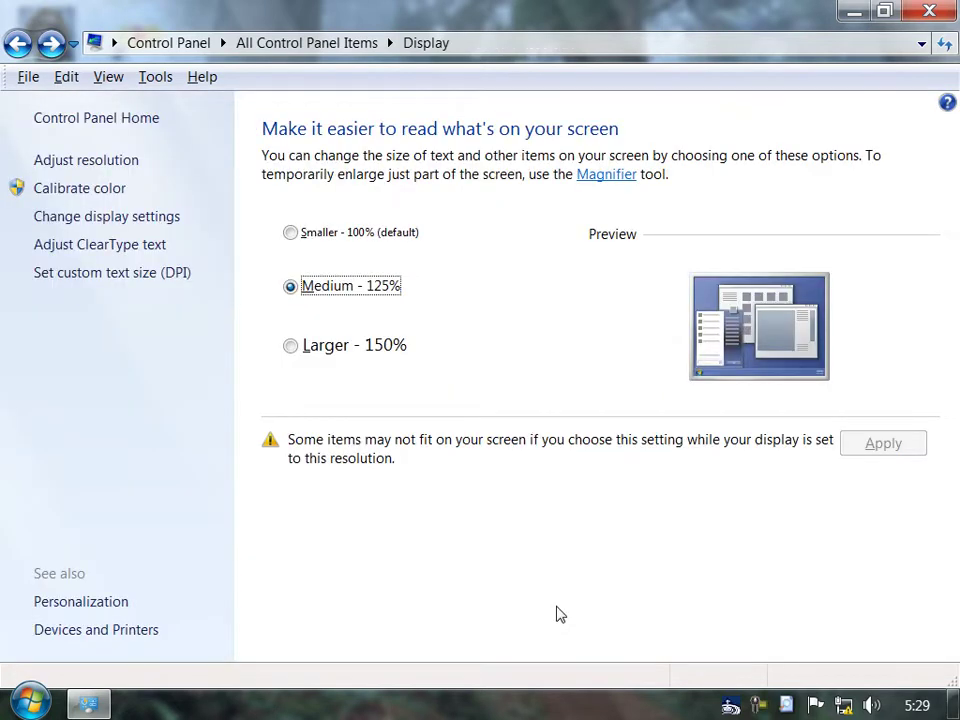
Start the display color calibration, advance to the gamma adjustment, try different gamma levels and reset the gamma
left_click(111, 193)
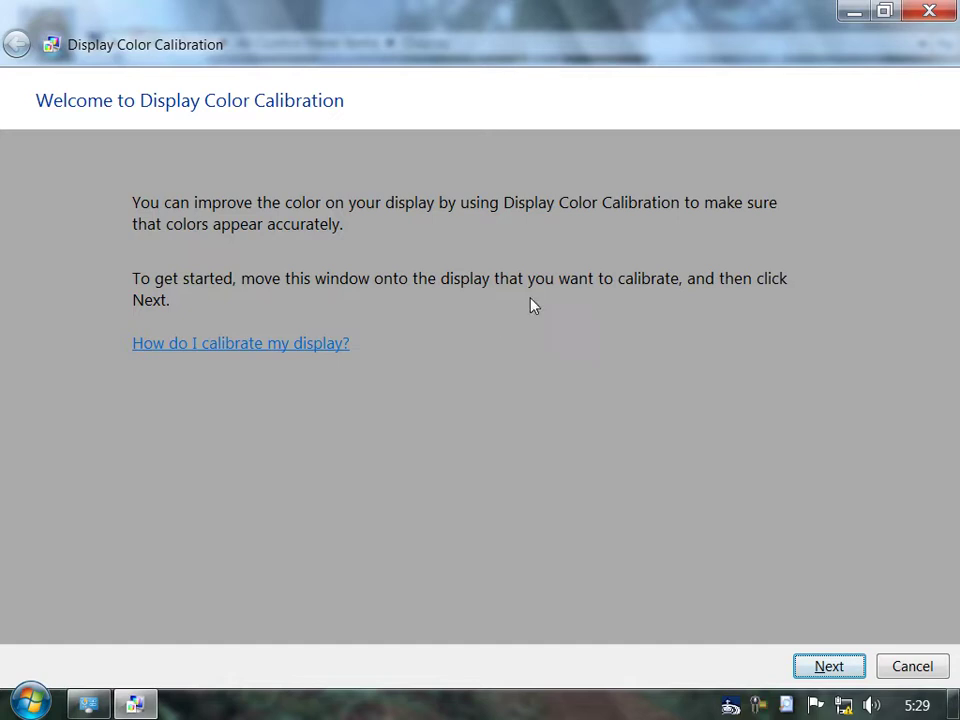
left_click(814, 666)
left_click(814, 668)
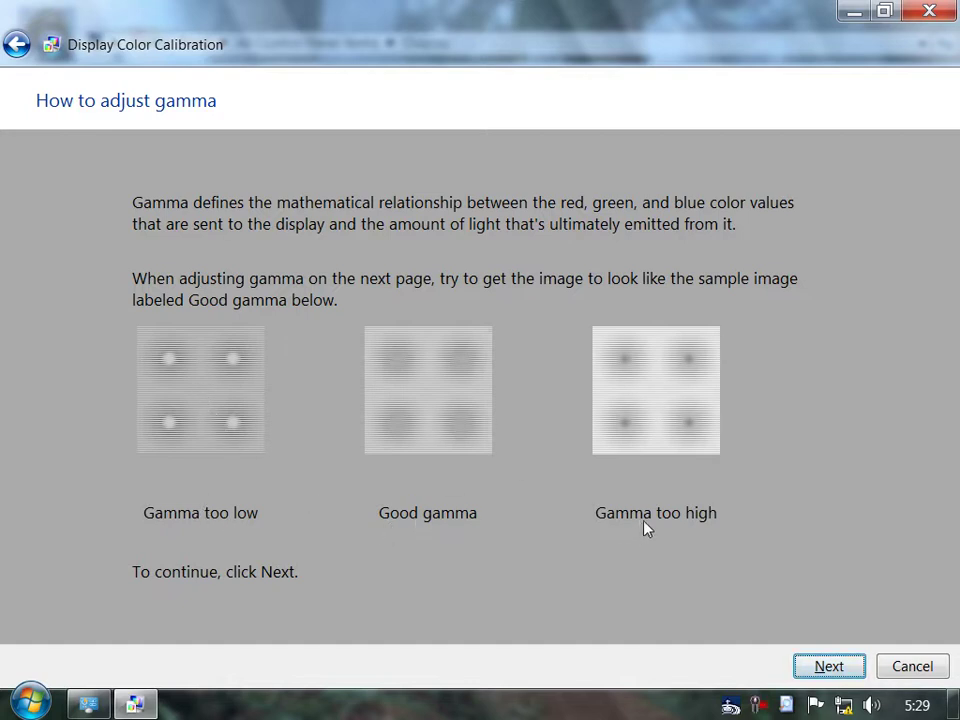
left_click(829, 667)
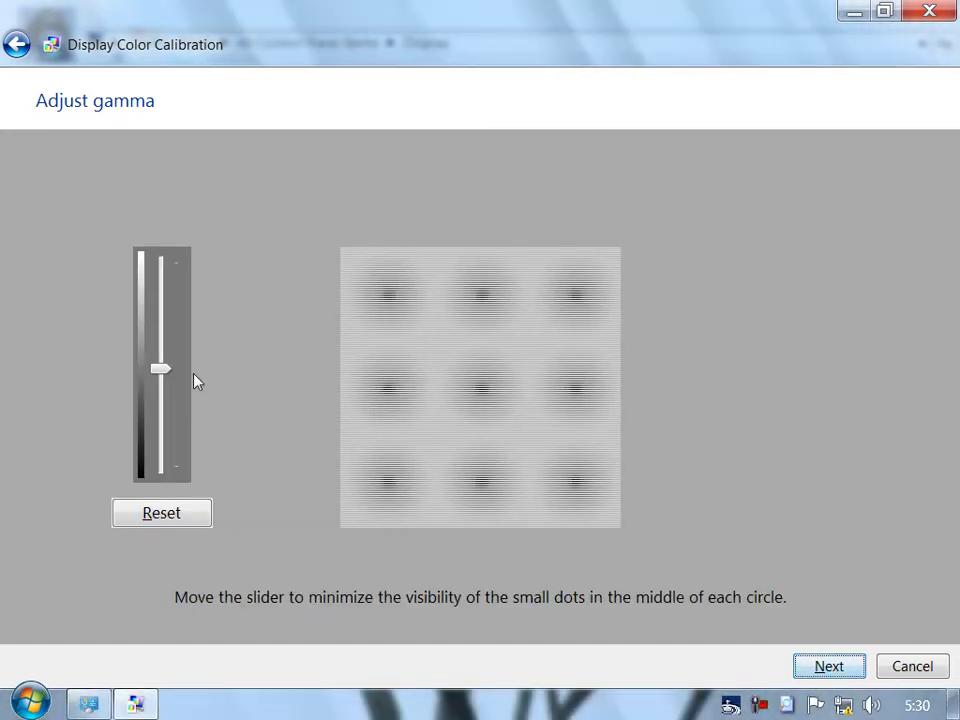
left_click_drag(161, 370, 175, 304)
left_click_drag(195, 420, 192, 291)
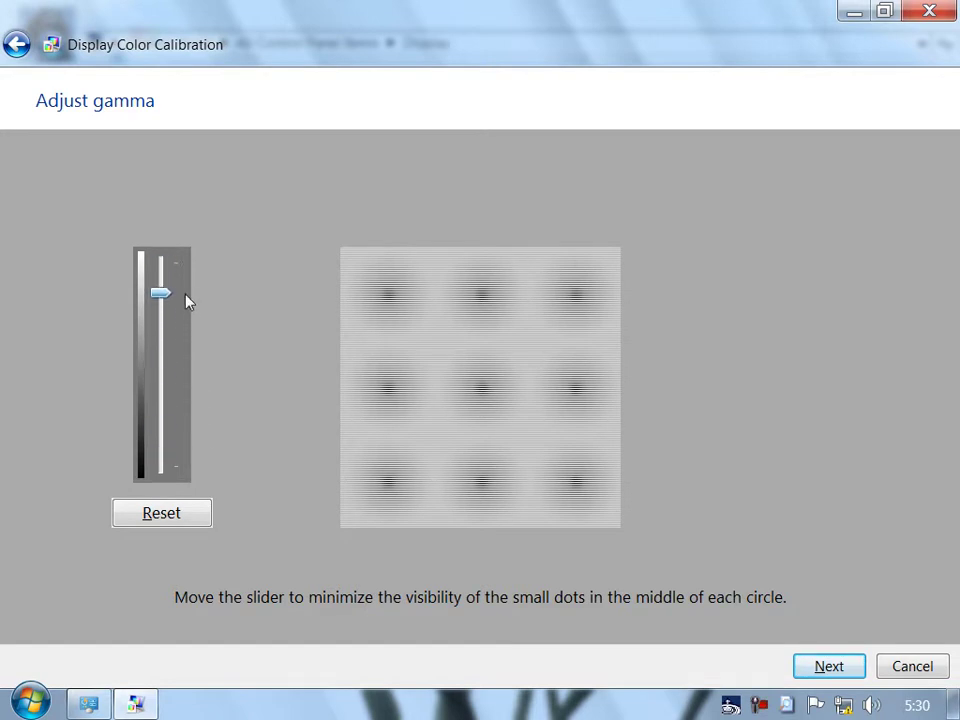
left_click(180, 513)
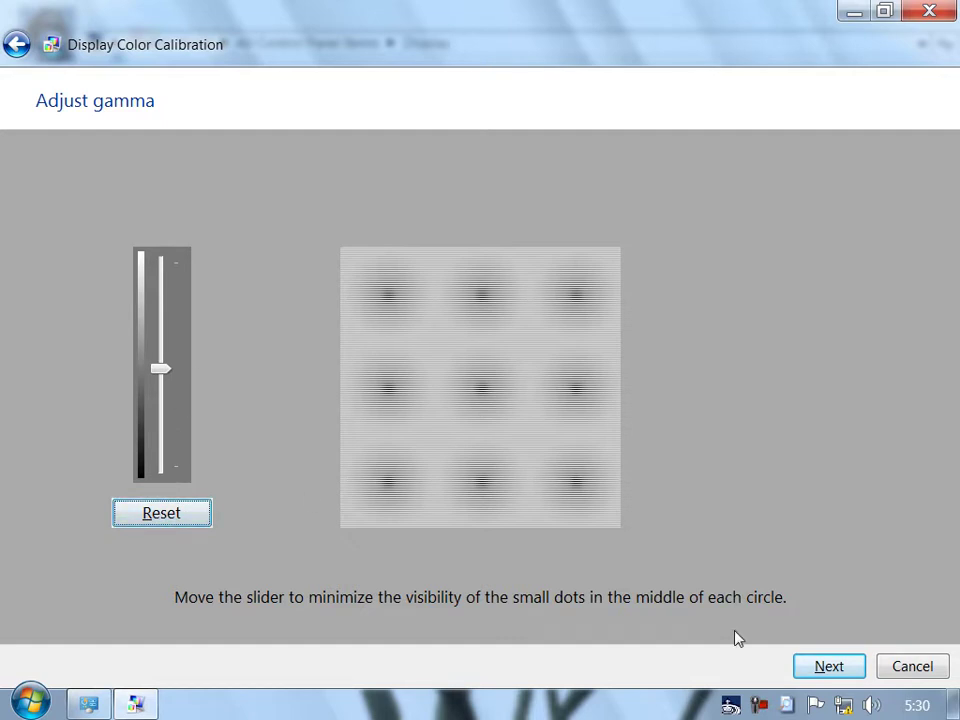
Advance the calibration through the brightness and contrast pages to the color balance instructions, keeping the monitor's own settings
left_click(811, 664)
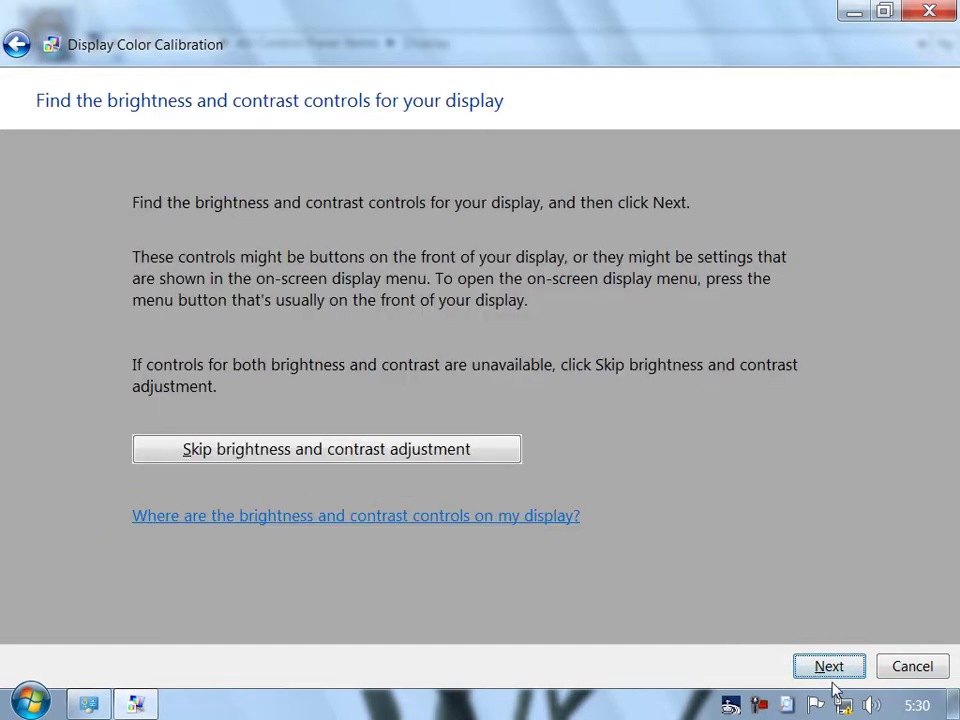
left_click(832, 676)
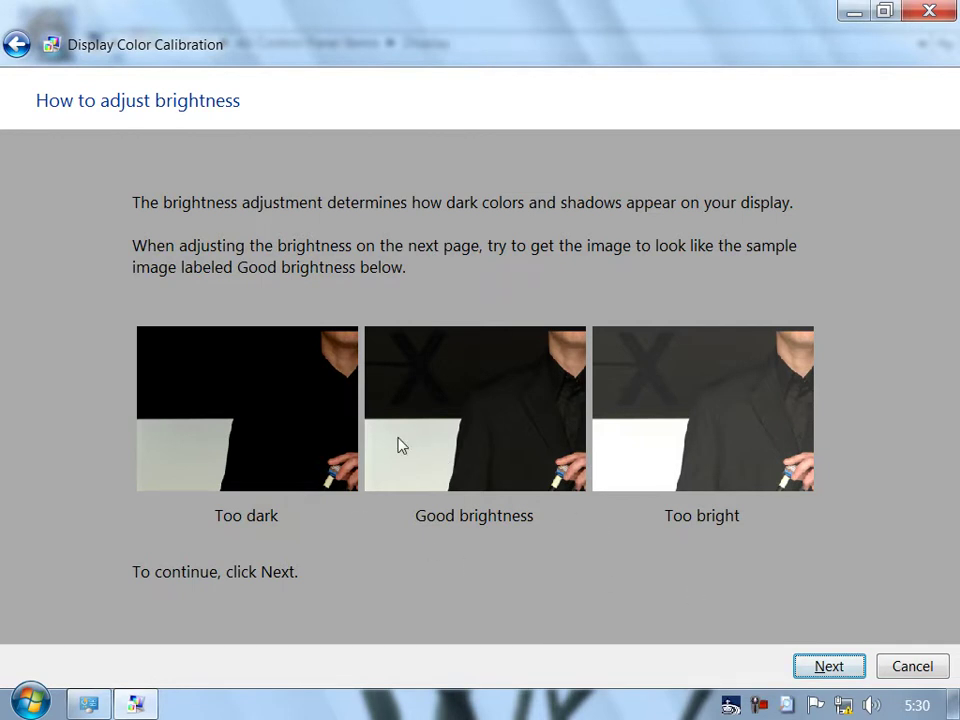
left_click(815, 670)
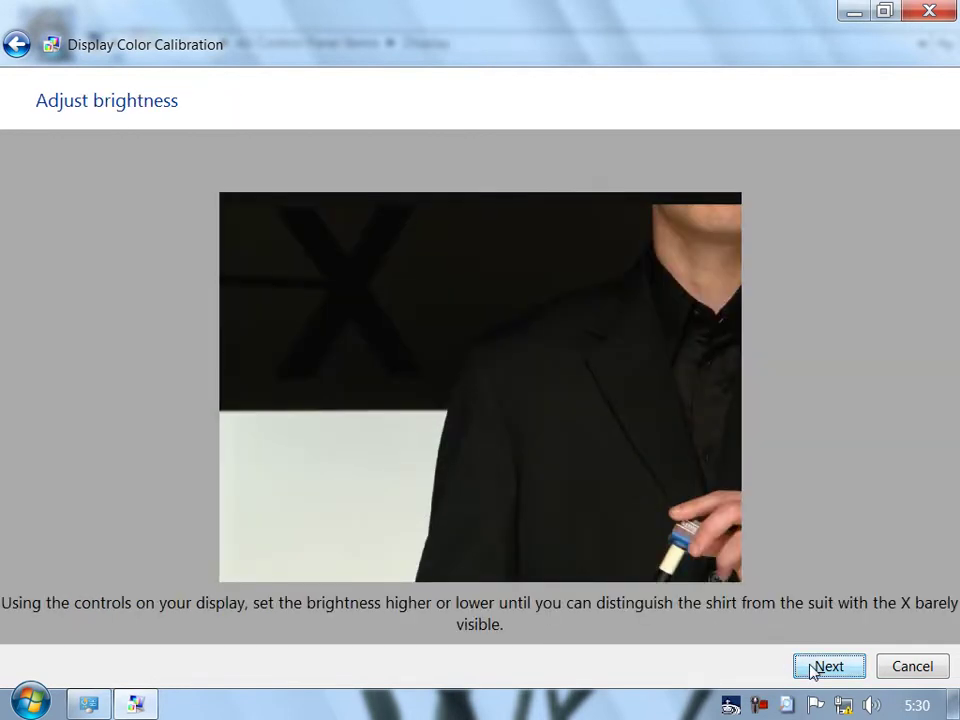
left_click(814, 670)
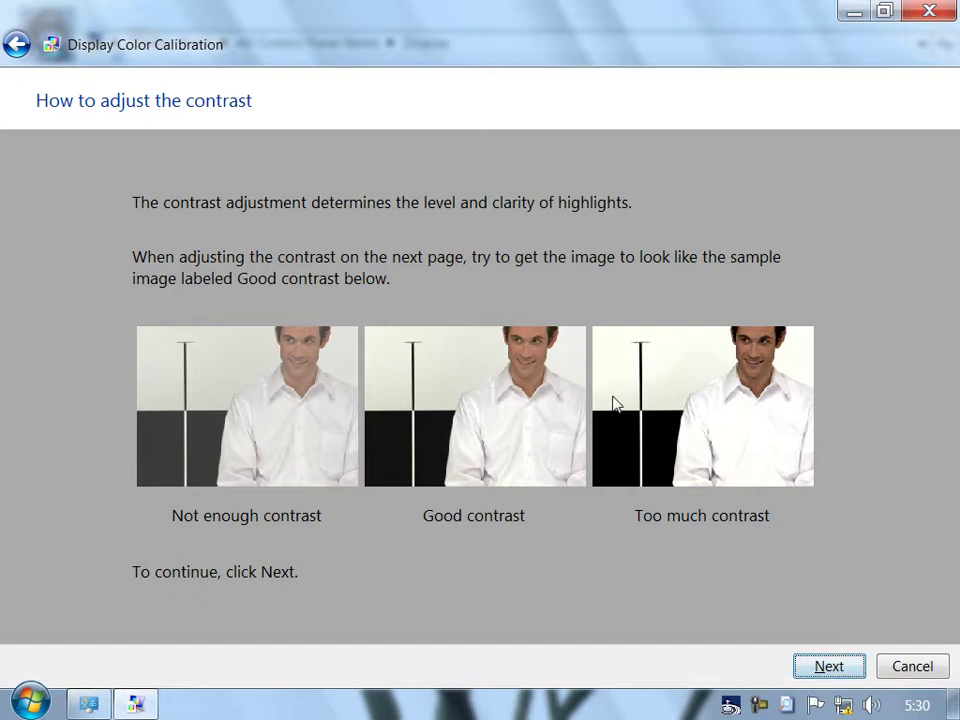
left_click(814, 662)
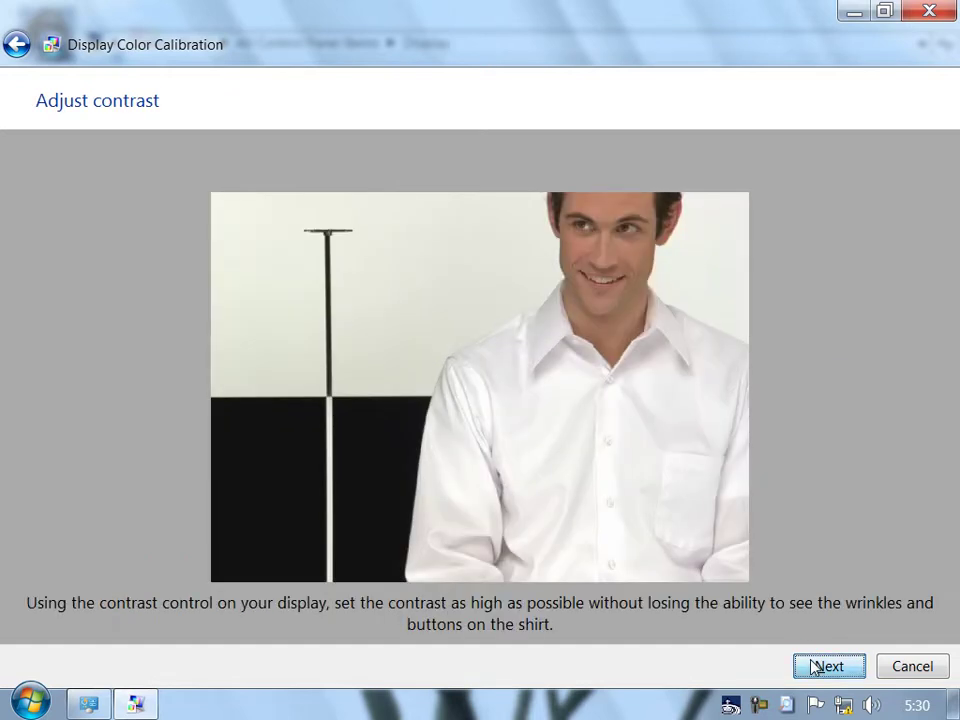
left_click(815, 666)
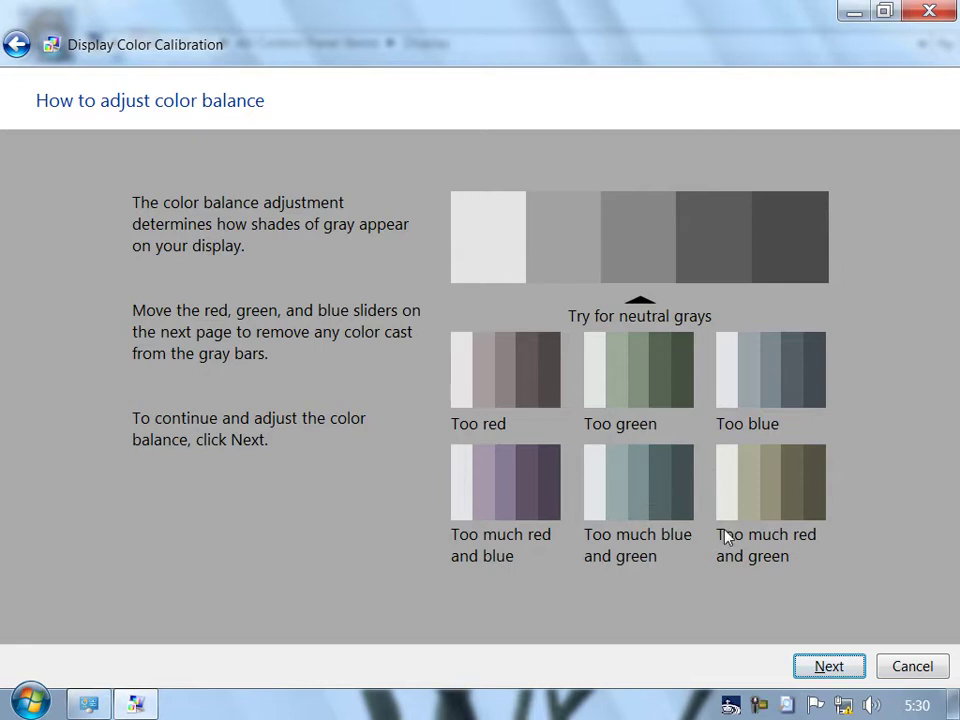
Try the red, green and blue color balance adjustments and finish the calibration, saving it
left_click(800, 670)
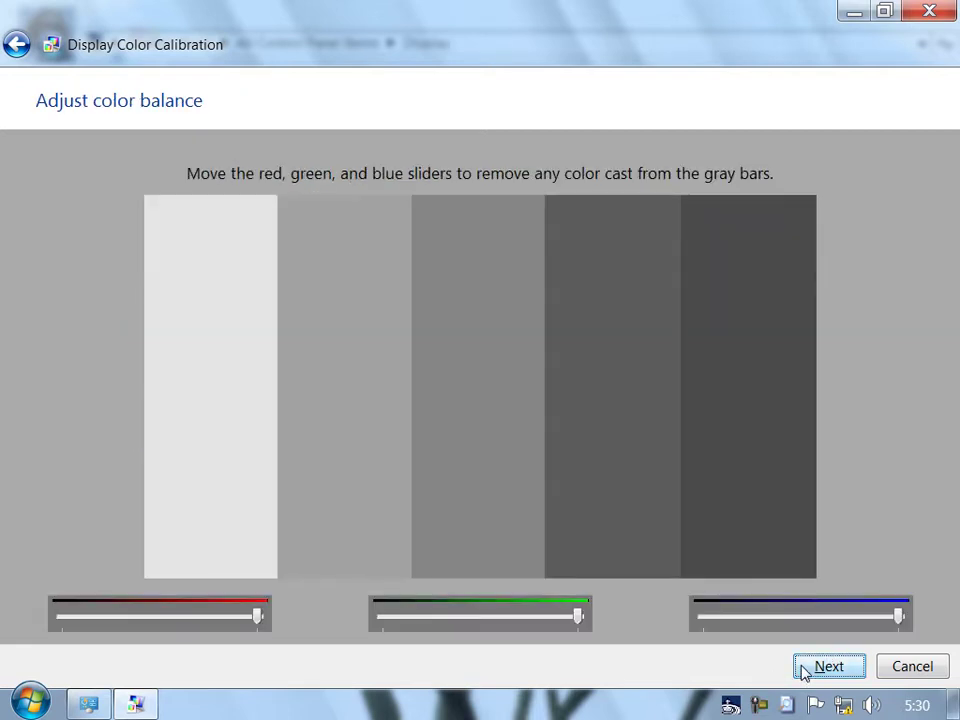
mouse_move(258, 618)
left_mouse_down()
mouse_move(34, 632)
mouse_move(260, 618)
left_mouse_up()
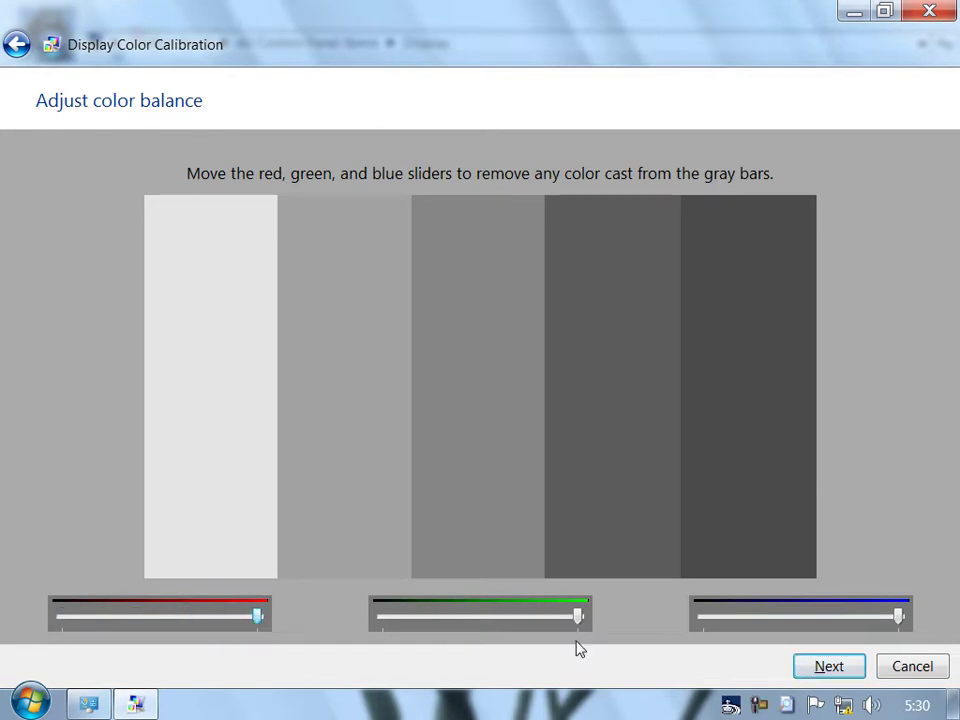
left_click_drag(577, 616, 420, 620)
left_click_drag(575, 620, 582, 620)
left_click_drag(899, 618, 928, 620)
left_click(820, 668)
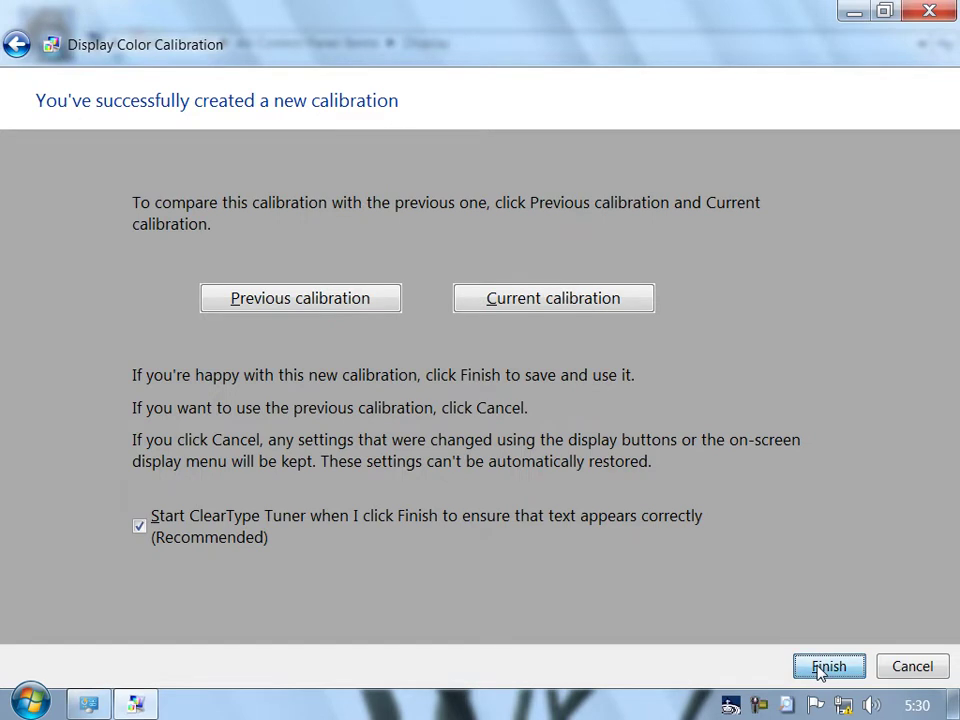
left_click(828, 667)
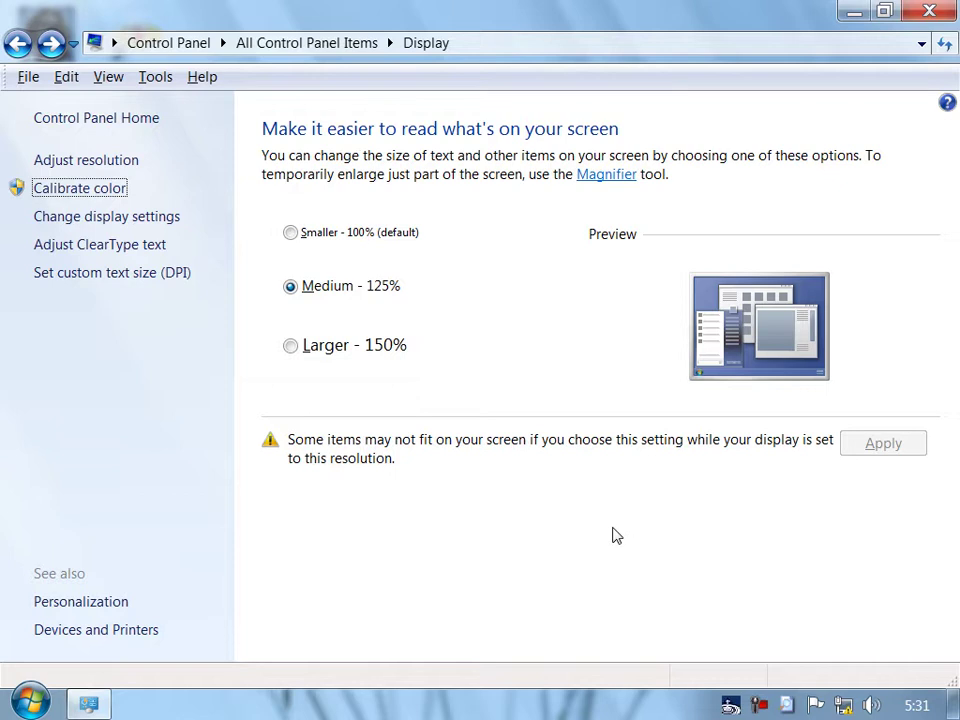
Check the display settings page, return to Display, and open the ClearType Text Tuner, toggling ClearType off and on and leaving it on
left_click(60, 216)
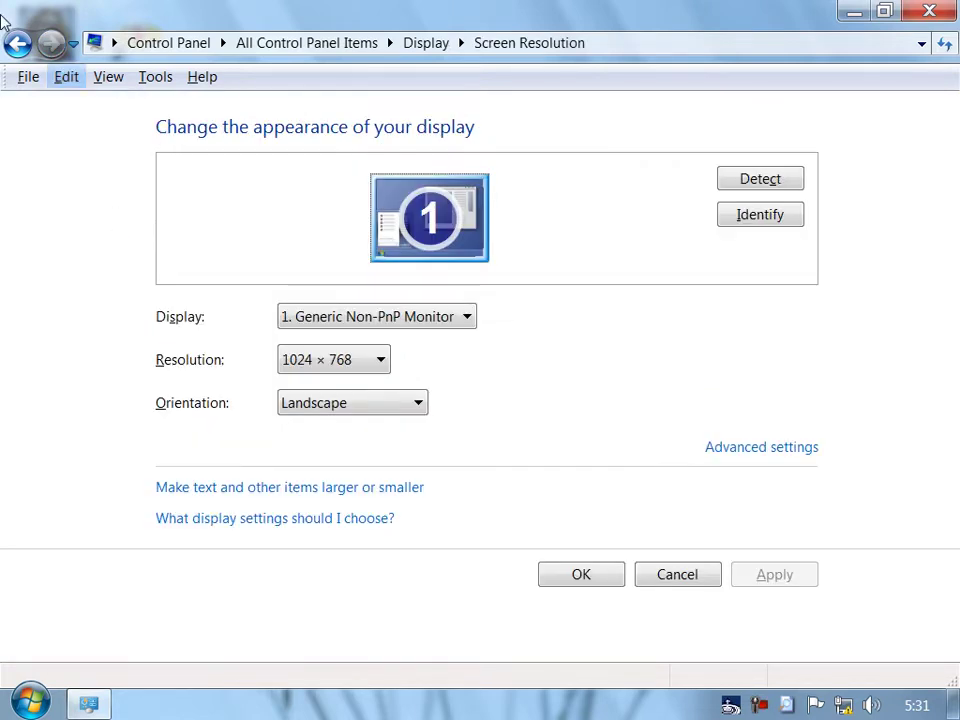
left_click(16, 44)
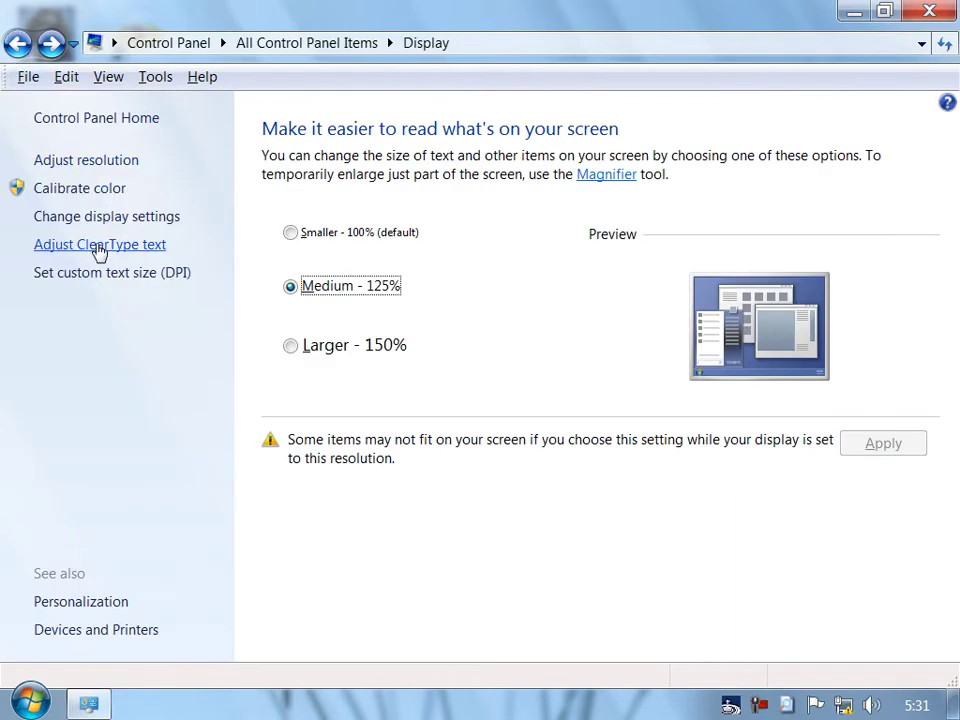
left_click(88, 247)
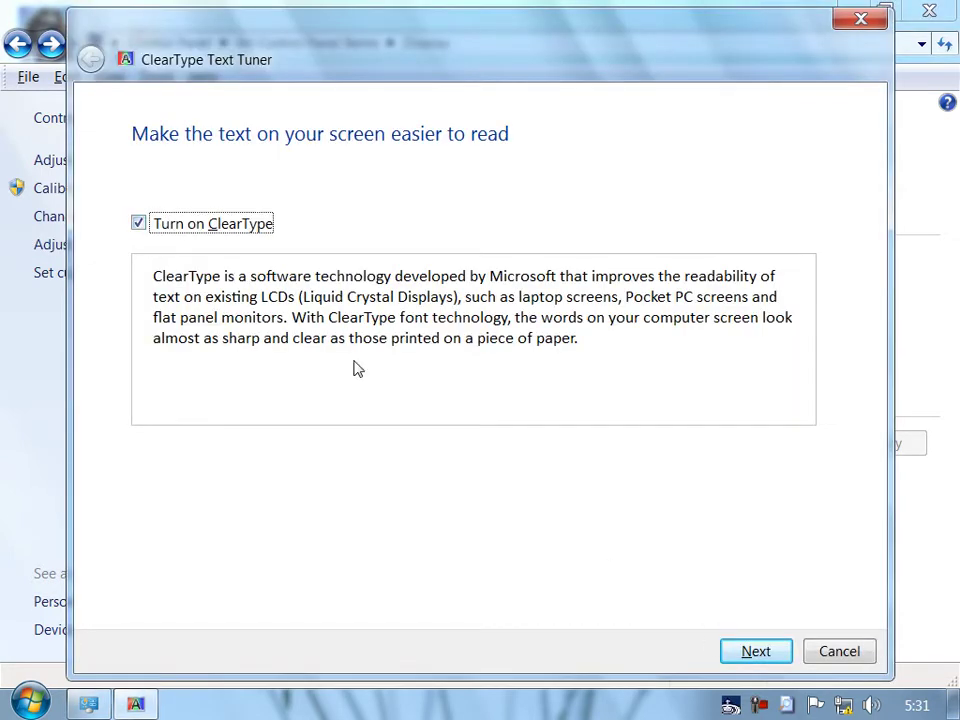
left_click(241, 226)
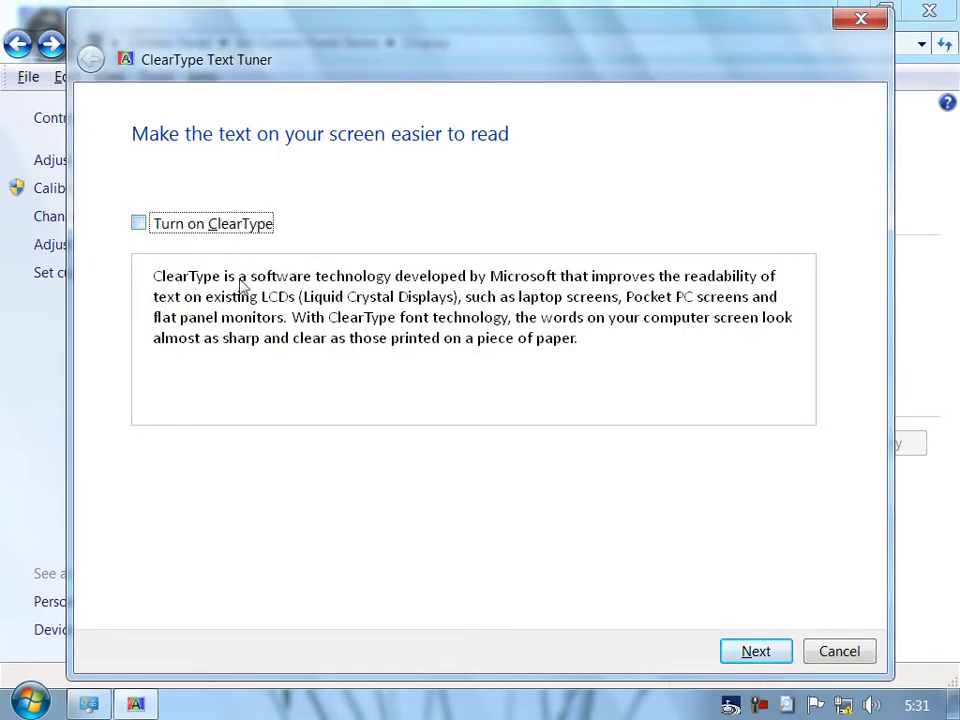
left_click(188, 233)
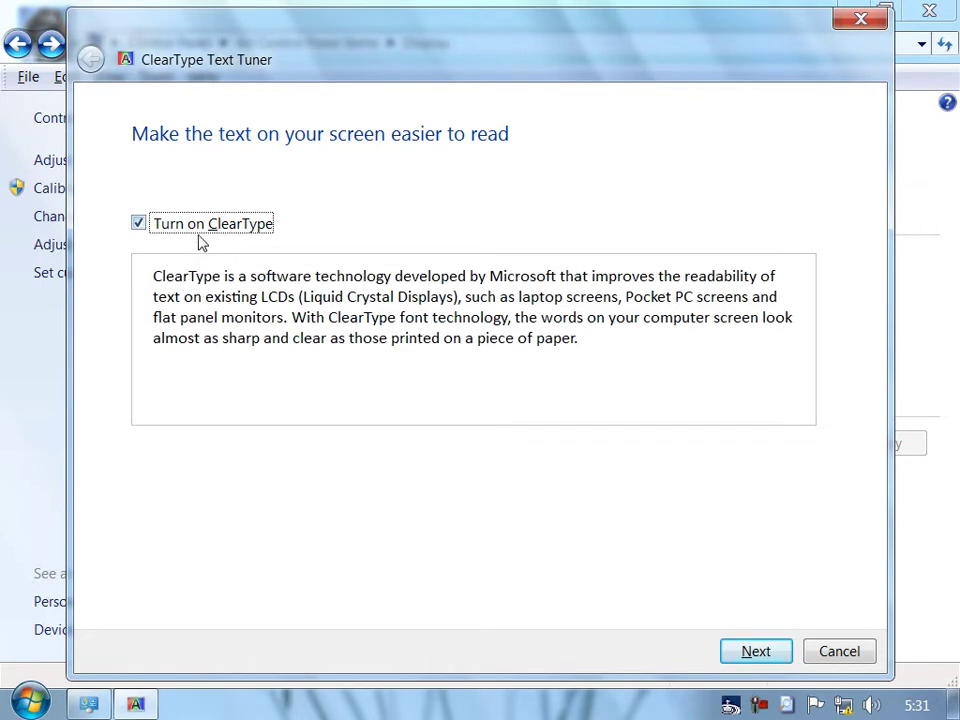
left_click(202, 239)
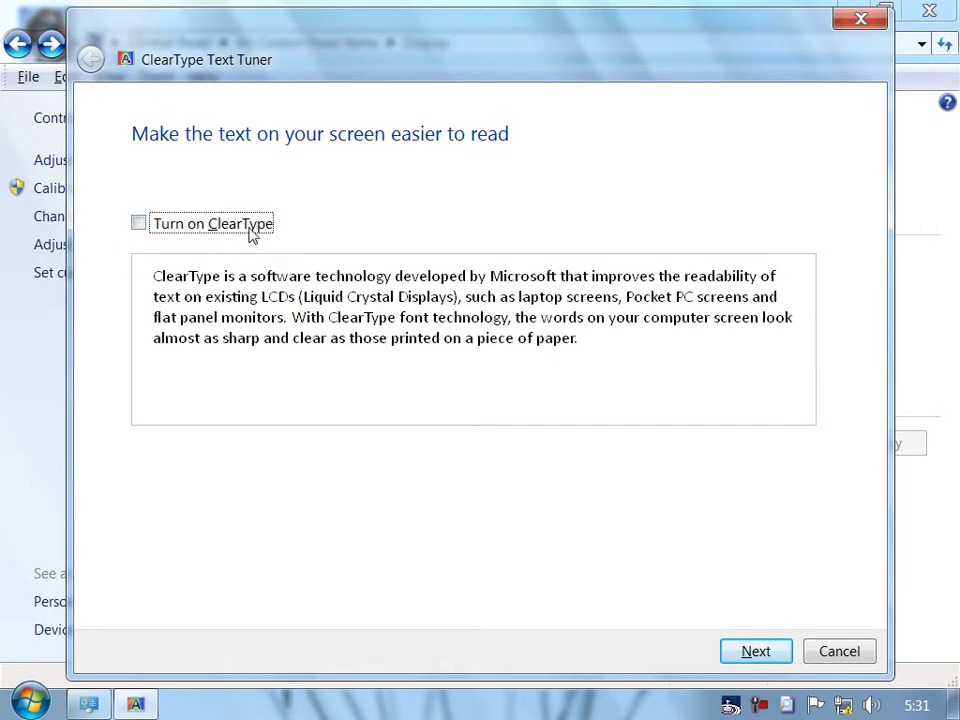
left_click(240, 228)
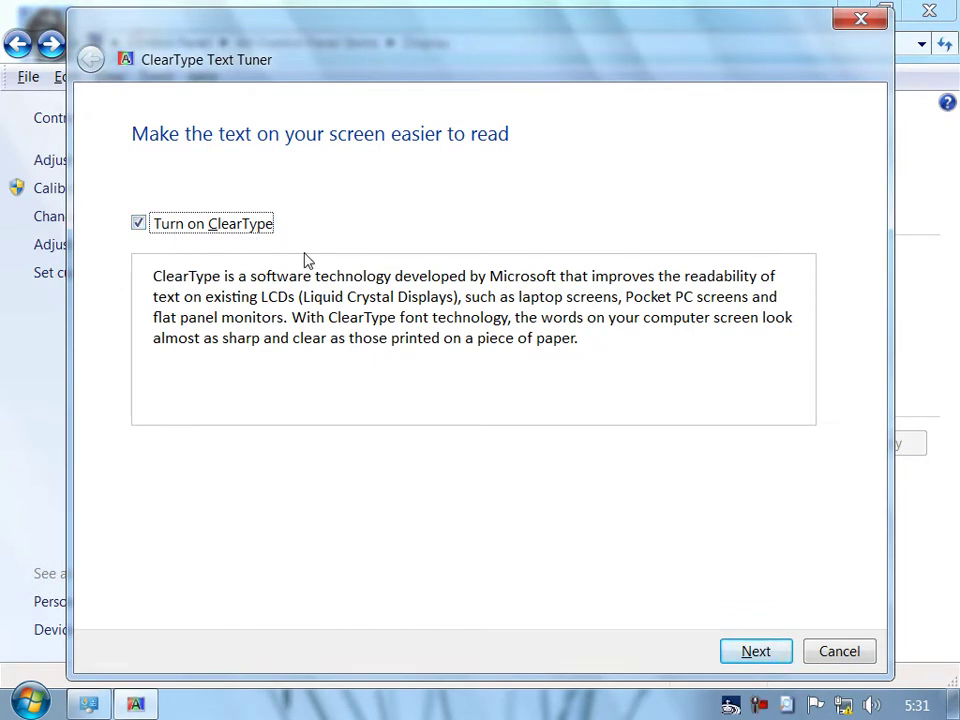
Advance the ClearType tuner to sample page 1 of 4, compare both text samples and continue with the first one
left_click(744, 652)
left_click(576, 400)
left_click(384, 405)
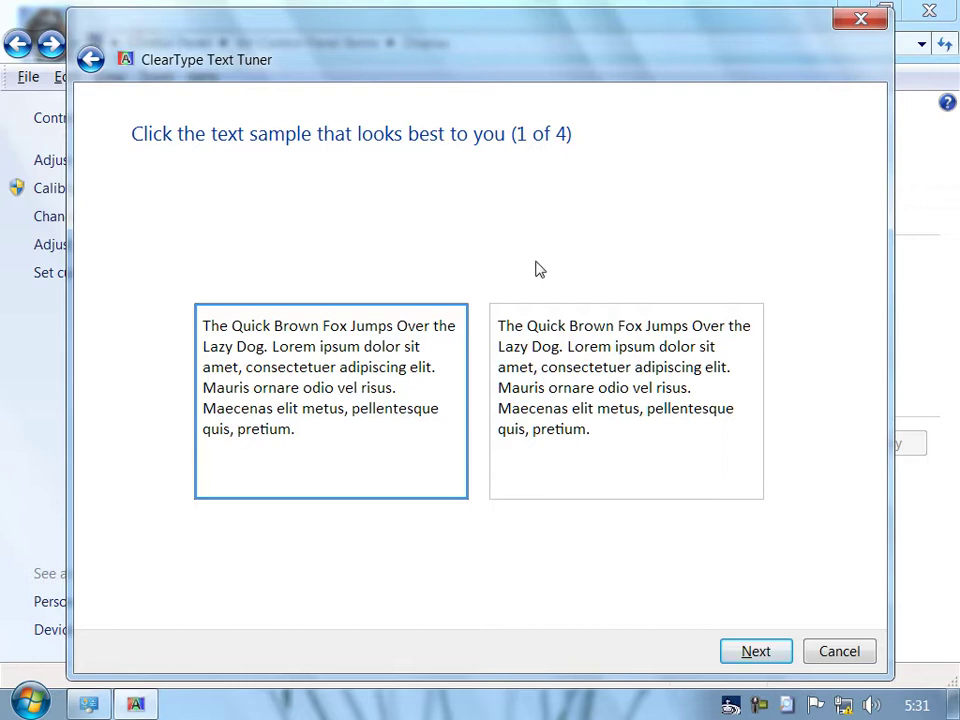
left_click(548, 358)
left_click(376, 388)
left_click(750, 651)
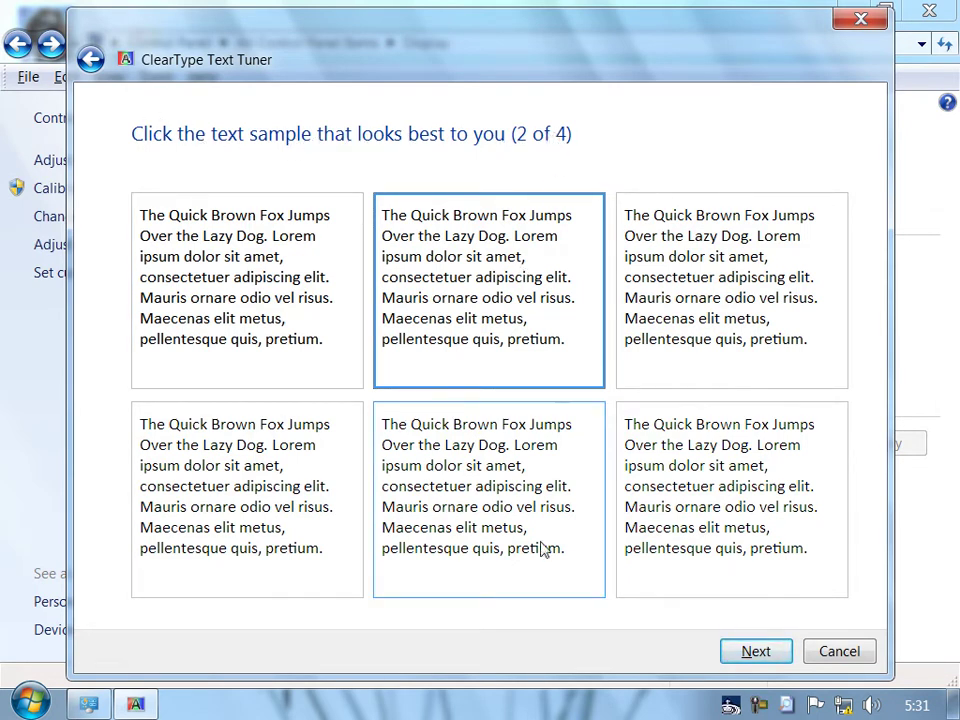
On ClearType sample page 2 of 4, compare the upper-row text samples and continue with the upper middle one
left_click(258, 313)
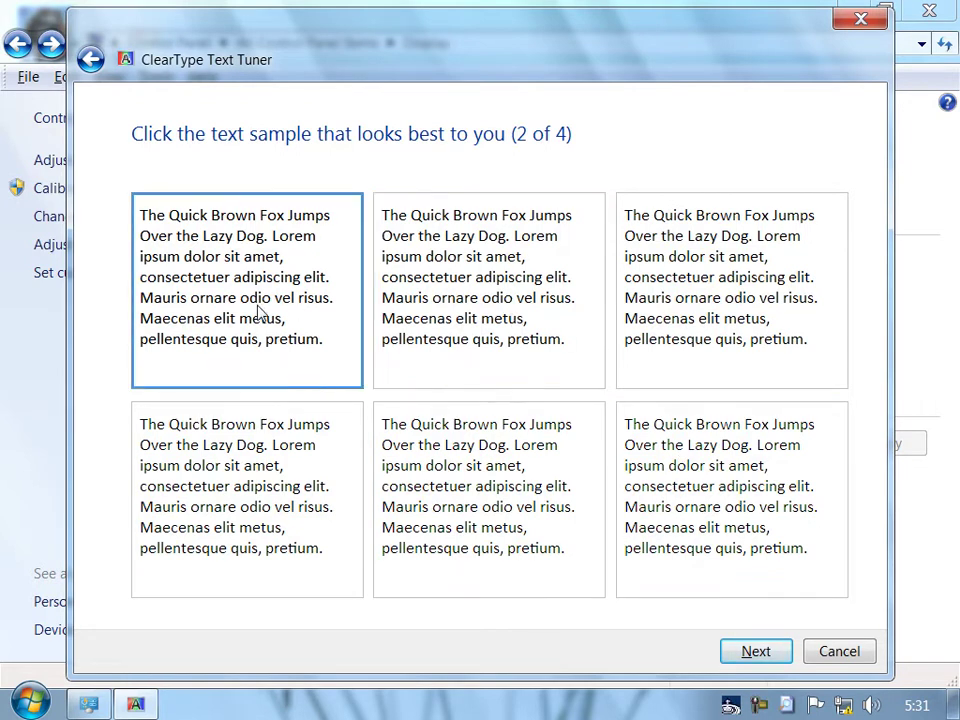
left_click(430, 358)
left_click(810, 378)
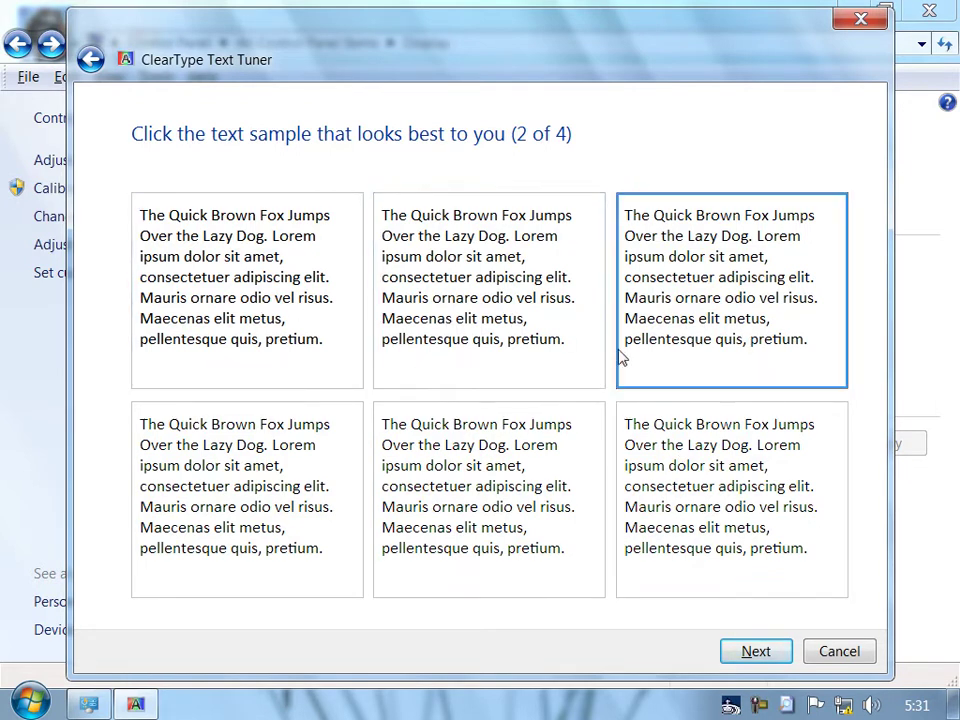
left_click(575, 335)
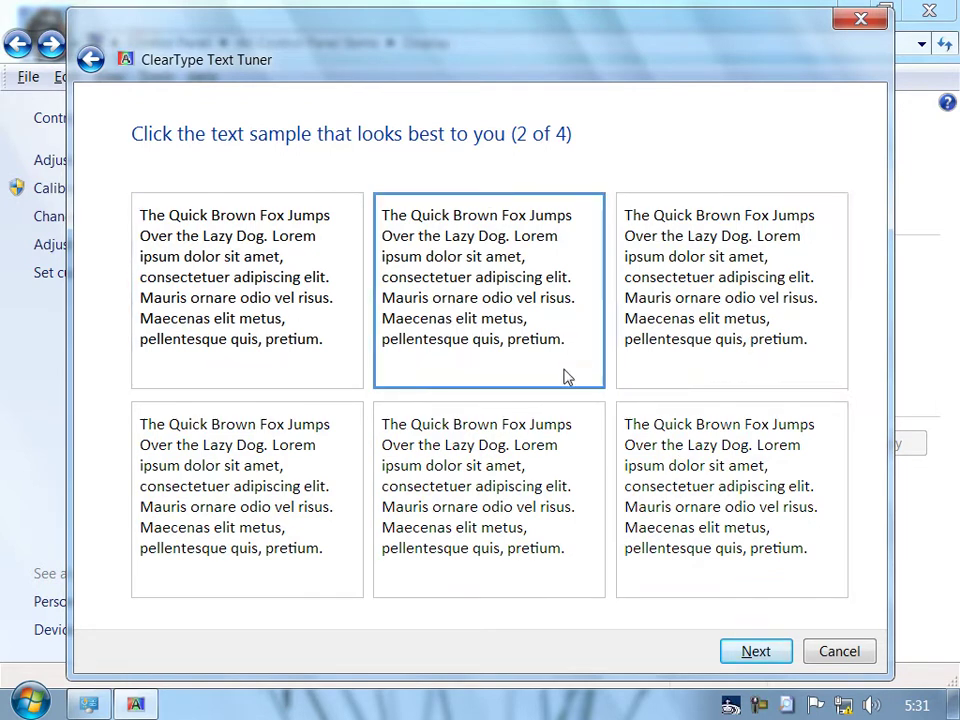
left_click(735, 655)
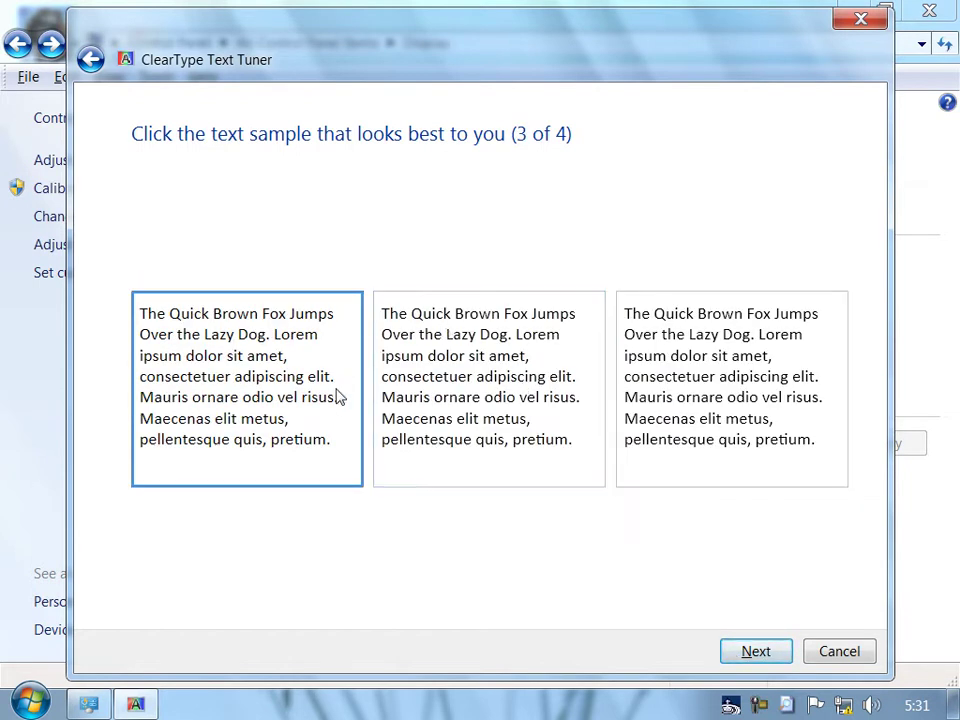
Choose the middle sample on ClearType page 3 and the lower middle sample on page 4, and finish the text tuning
left_click(490, 410)
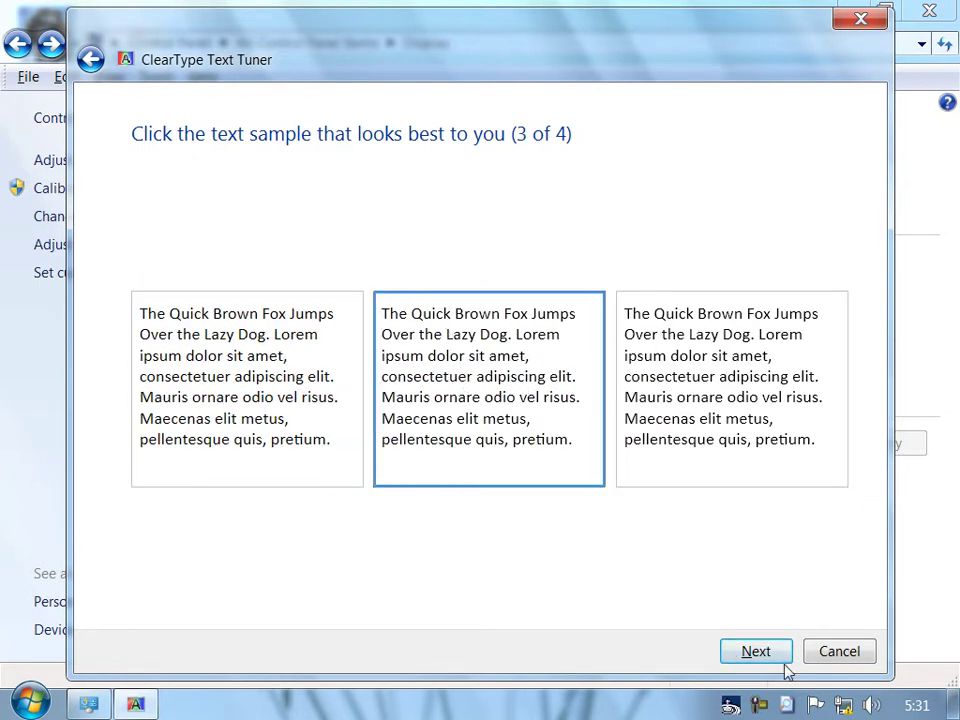
left_click(783, 660)
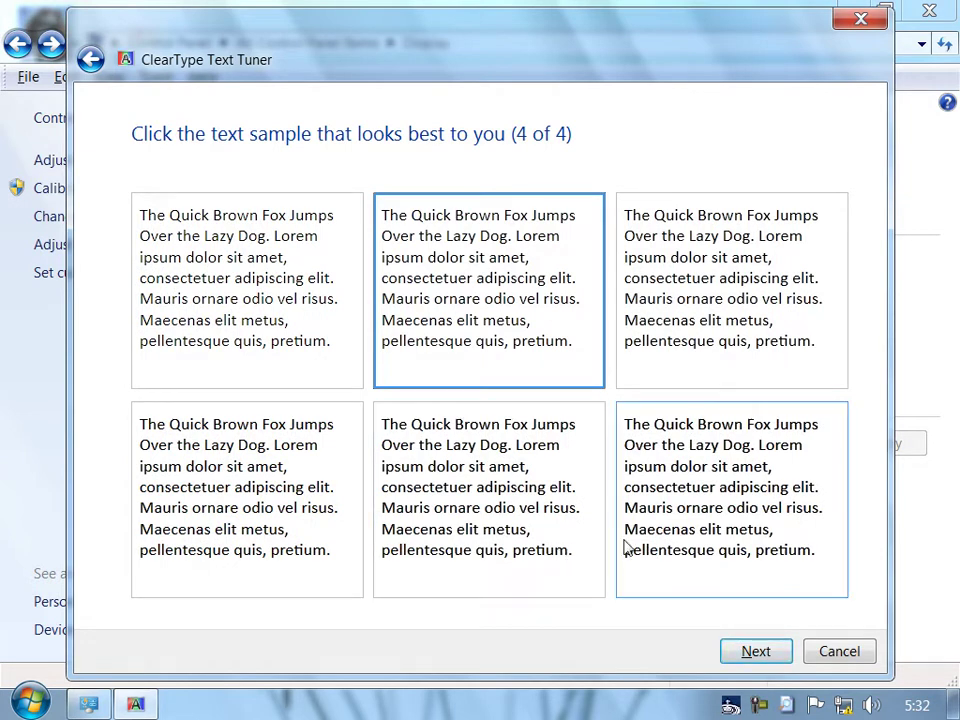
left_click(446, 513)
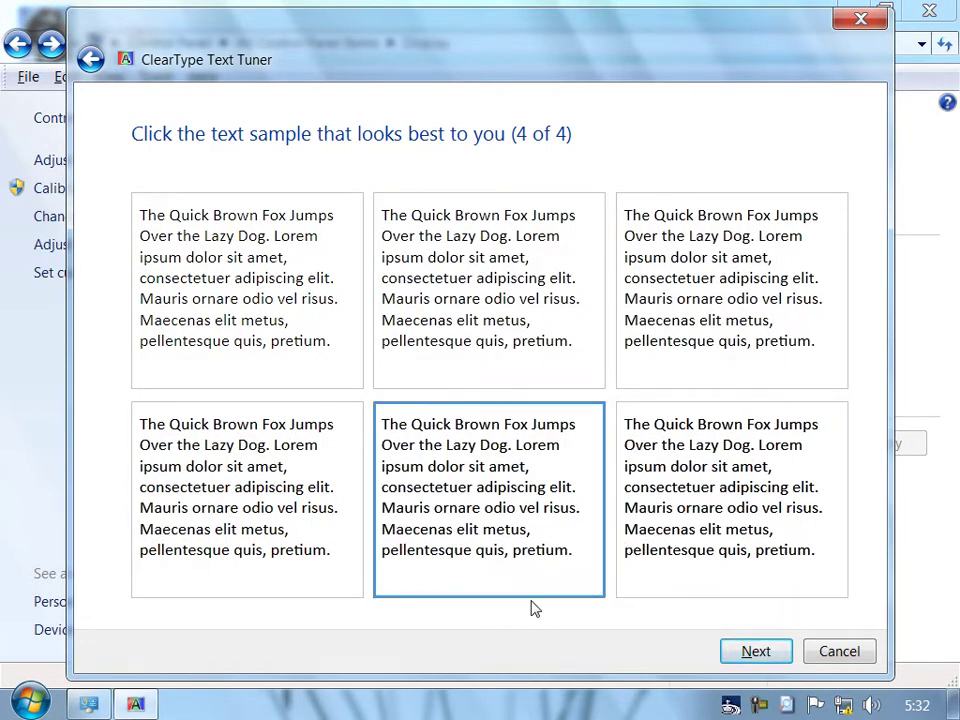
left_click(742, 651)
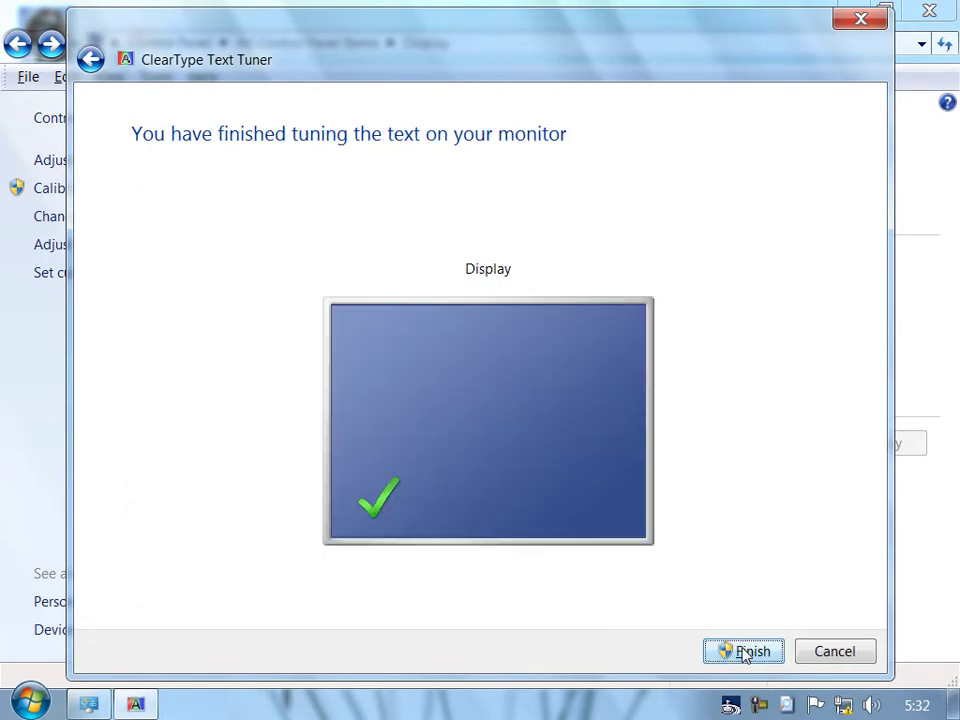
left_click(743, 651)
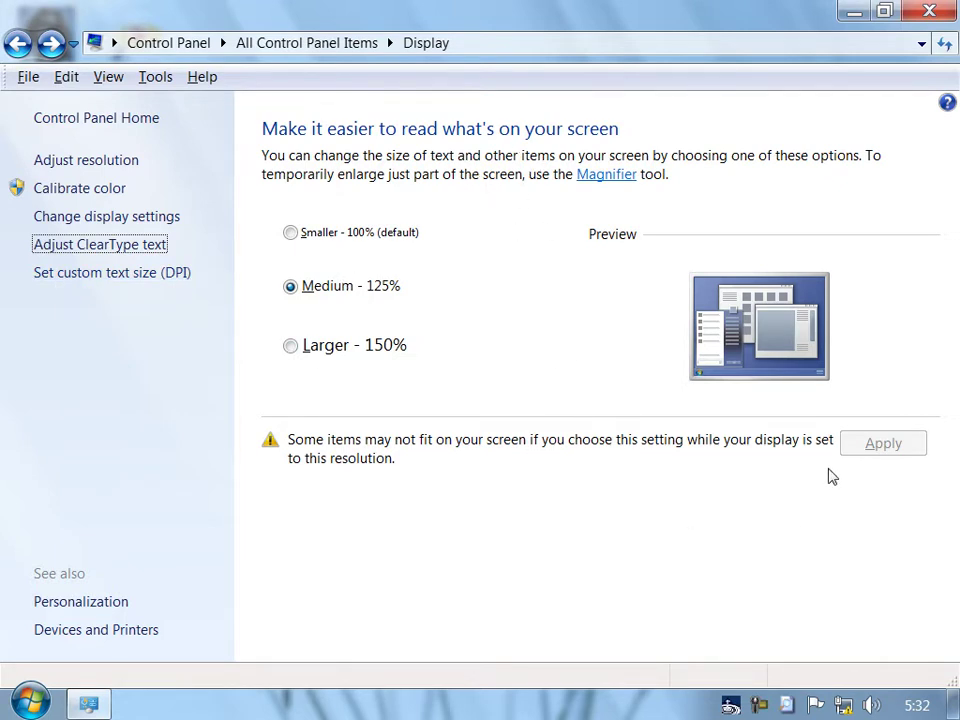
Try the Smaller - 100% (default) text size by applying it and postponing the log off
left_click(355, 234)
left_click(895, 447)
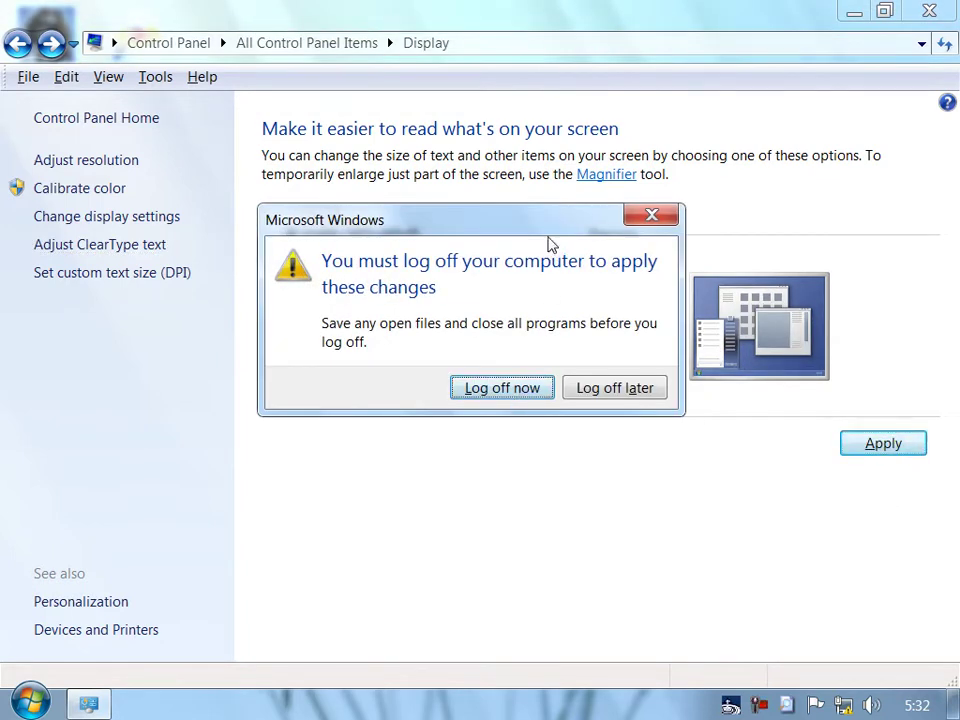
left_click(601, 394)
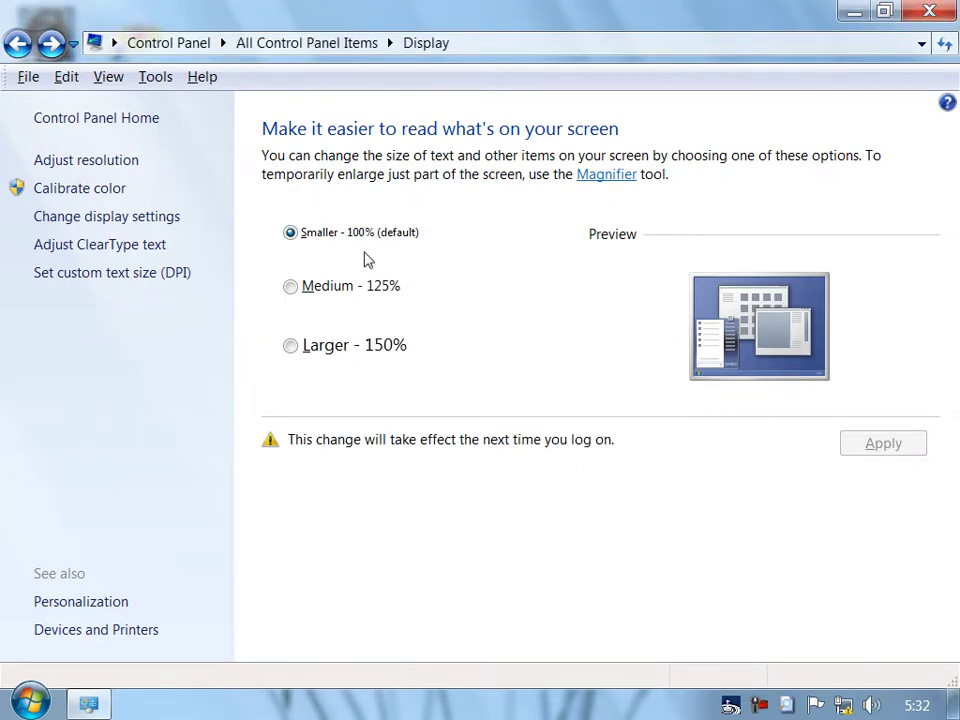
Try applying the Larger - 150% text size with log off postponed, and select Medium - 125% again
left_click(335, 290)
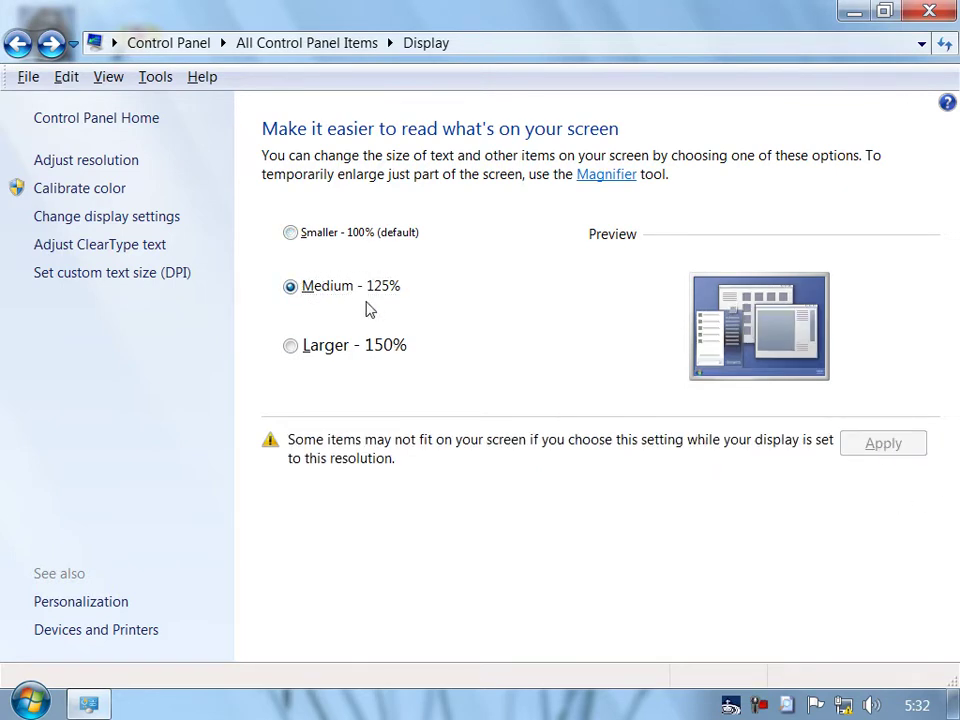
left_click(388, 347)
left_click(864, 444)
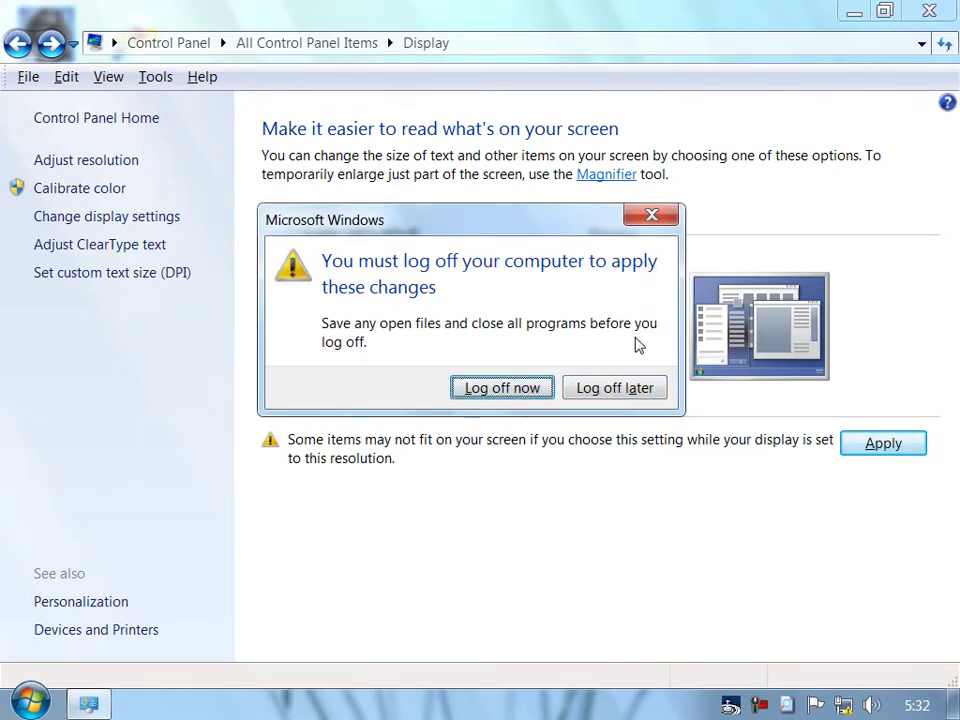
left_click(614, 388)
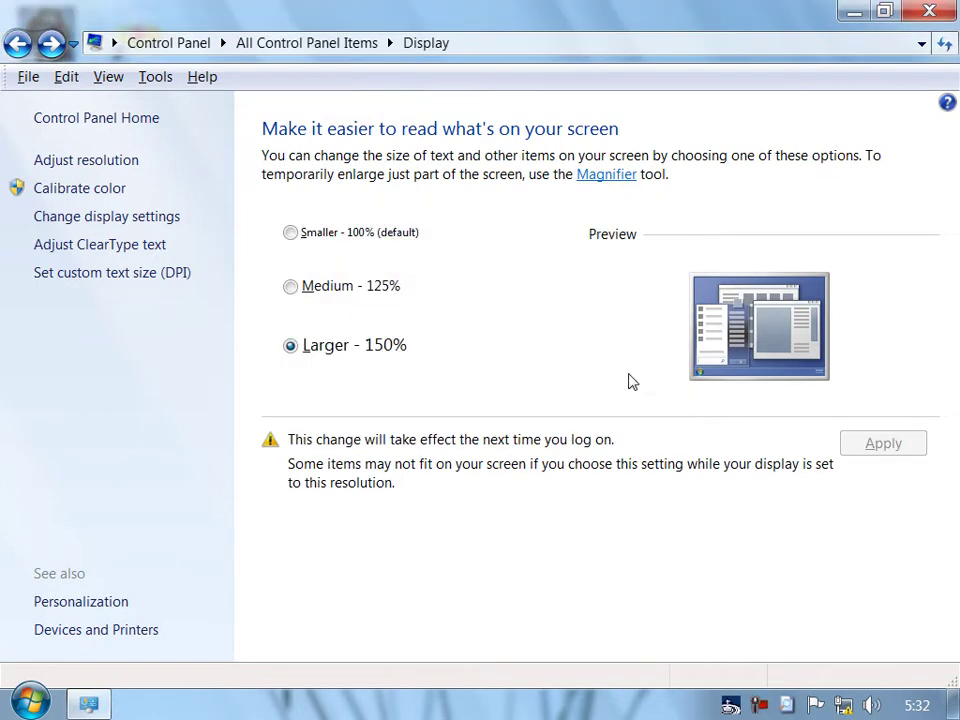
left_click(362, 290)
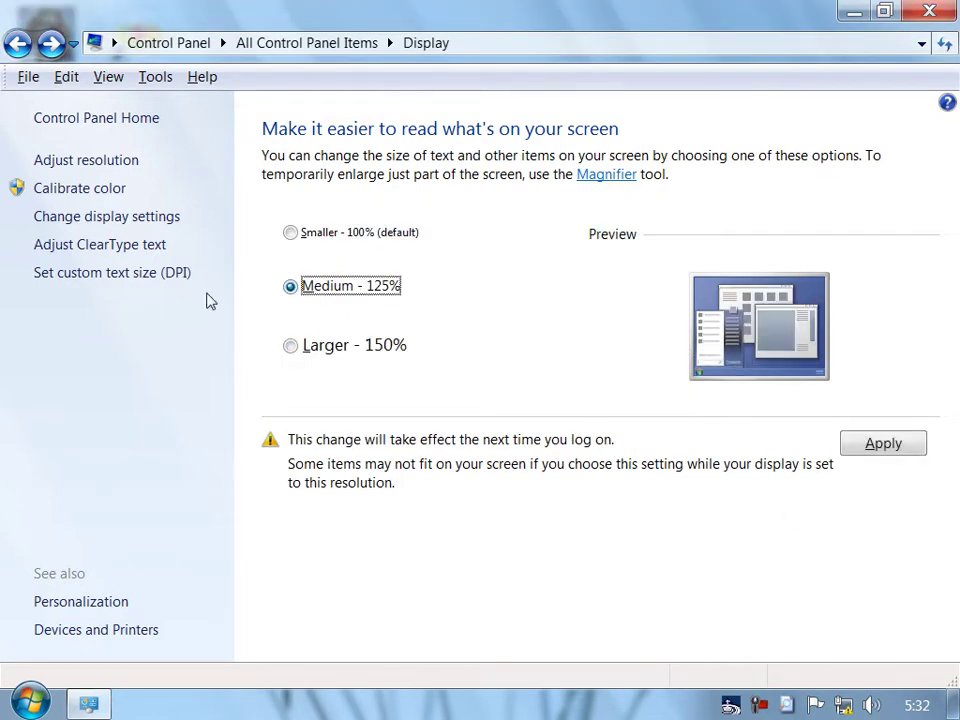
Try the custom DPI scaling percentages 100%, 150% and 125%, and cancel the custom DPI setting
left_click(152, 276)
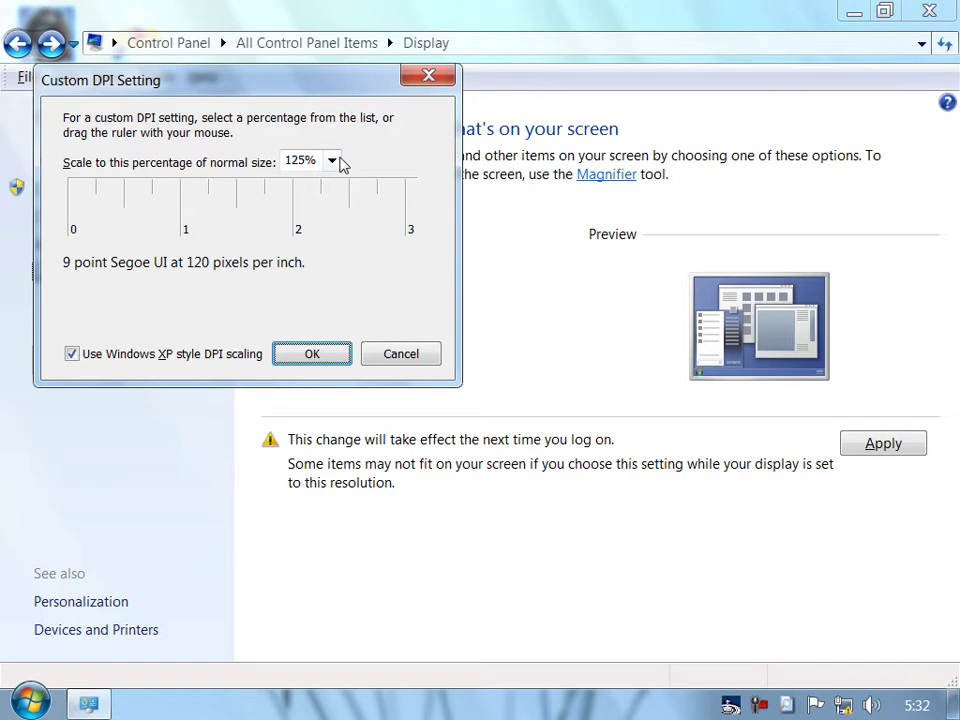
left_click(333, 160)
left_click(297, 181)
left_click(332, 160)
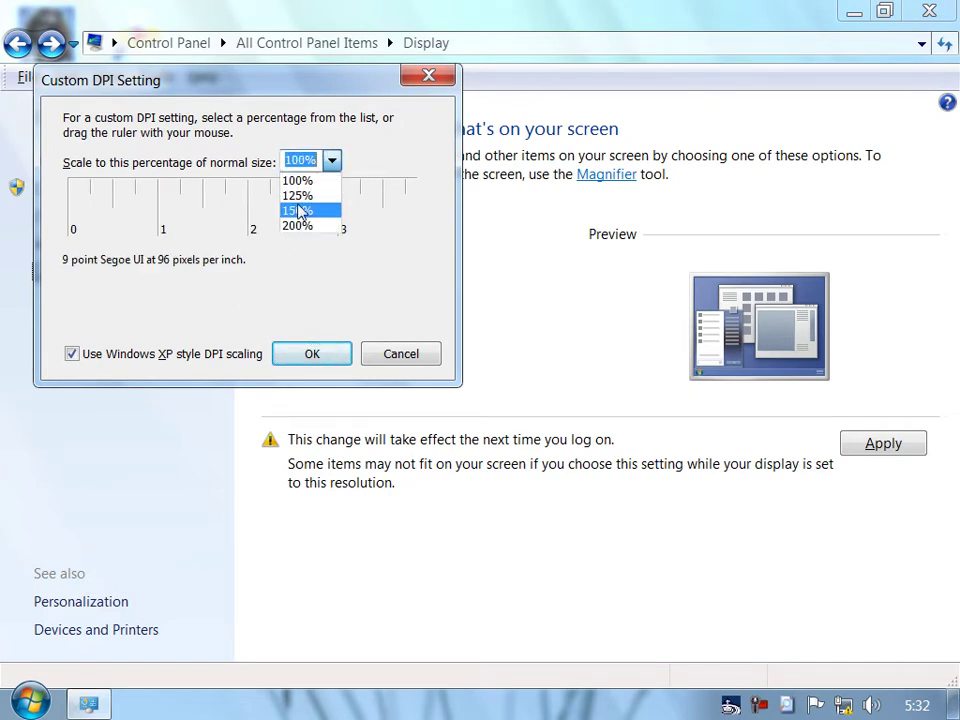
left_click(297, 210)
left_click(332, 160)
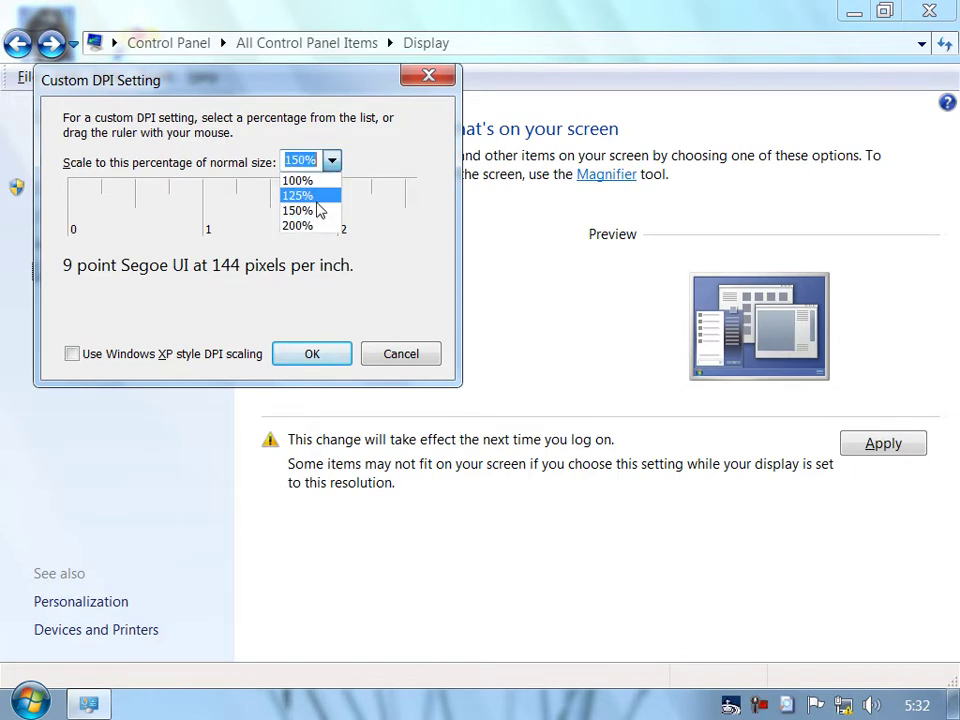
left_click(300, 195)
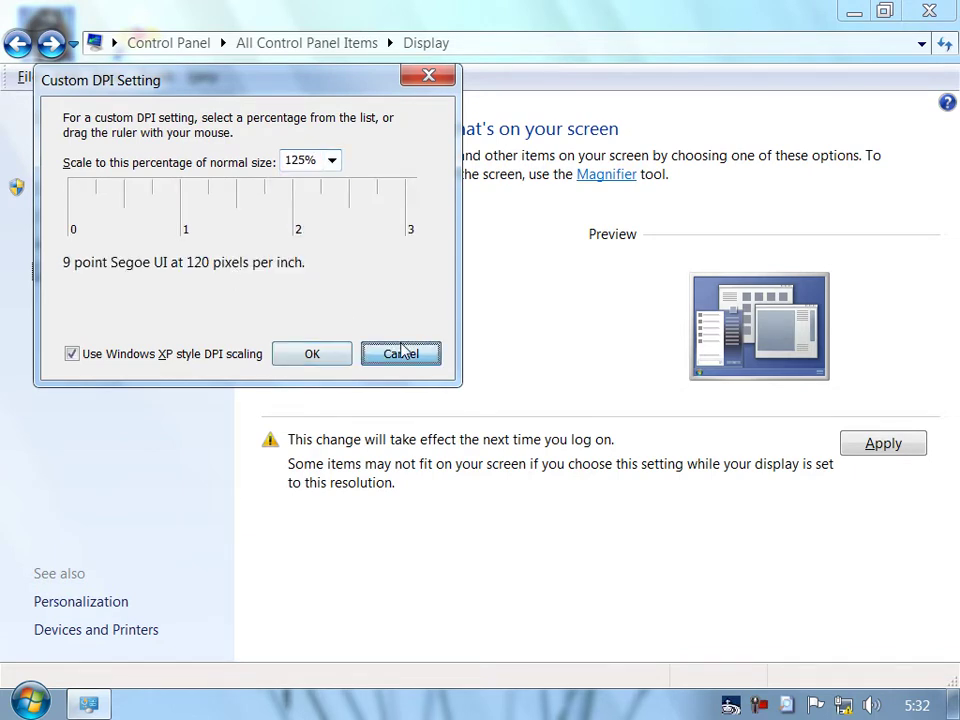
left_click(401, 353)
Preview the Smaller - 100% text size, apply Medium - 125% instead and postpone the log off
left_click(316, 231)
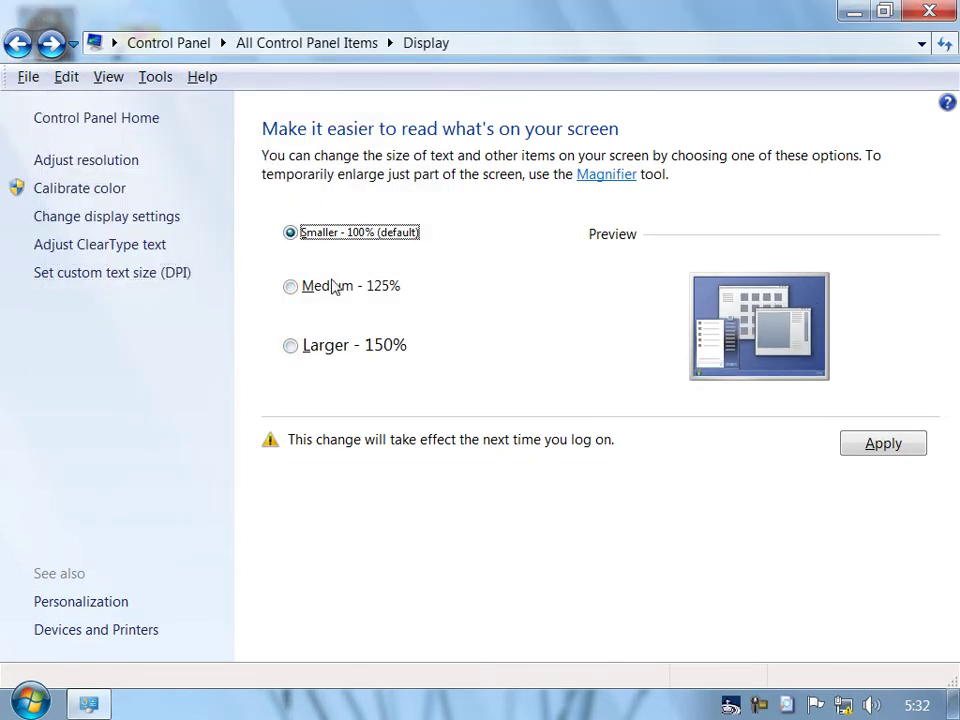
left_click(333, 285)
left_click(868, 452)
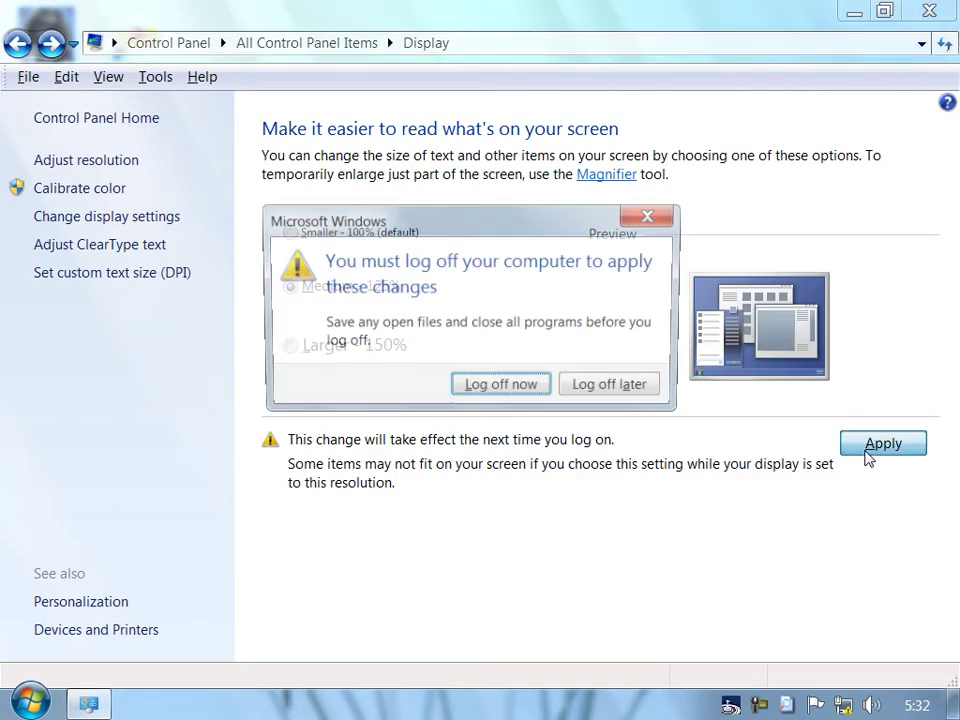
left_click(634, 386)
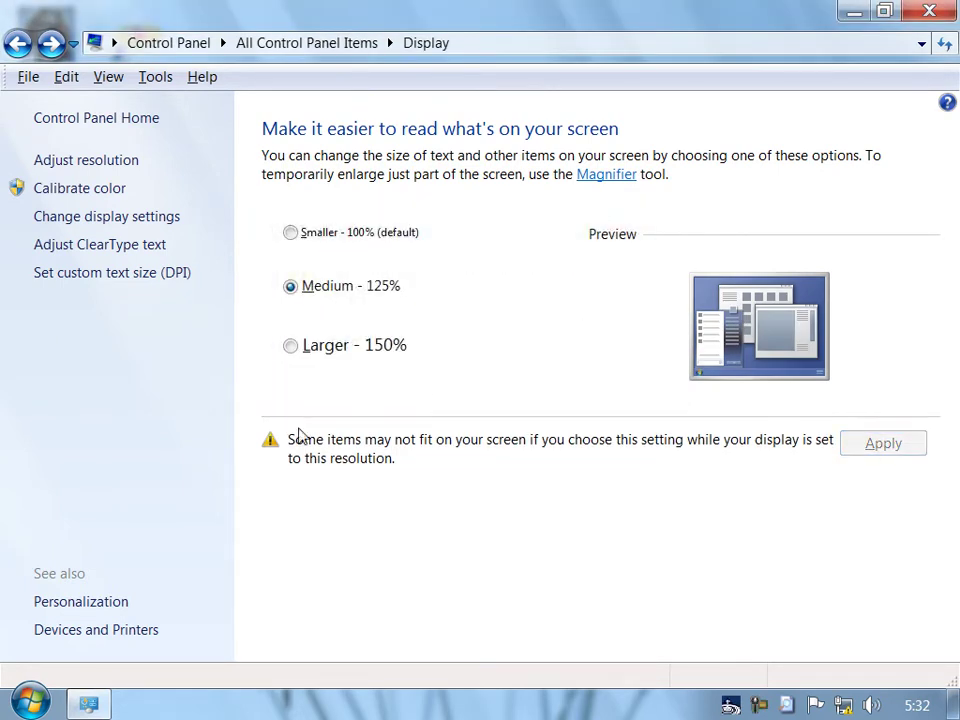
Open Devices and Printers and start adding a local printer on the existing port LPT1: (Printer Port)
left_click(16, 43)
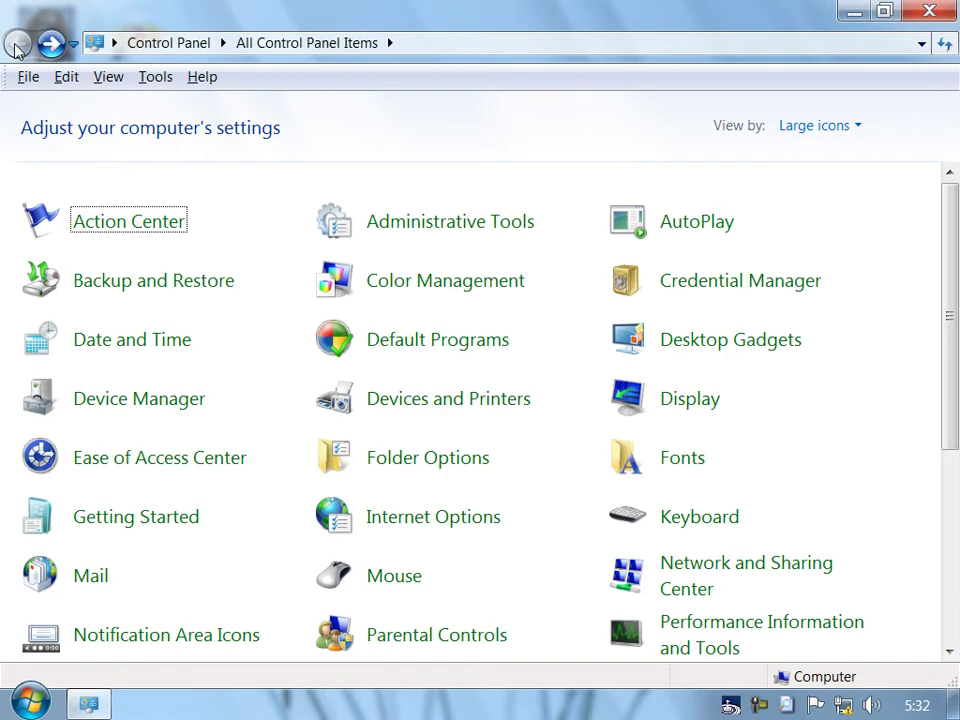
left_click(410, 400)
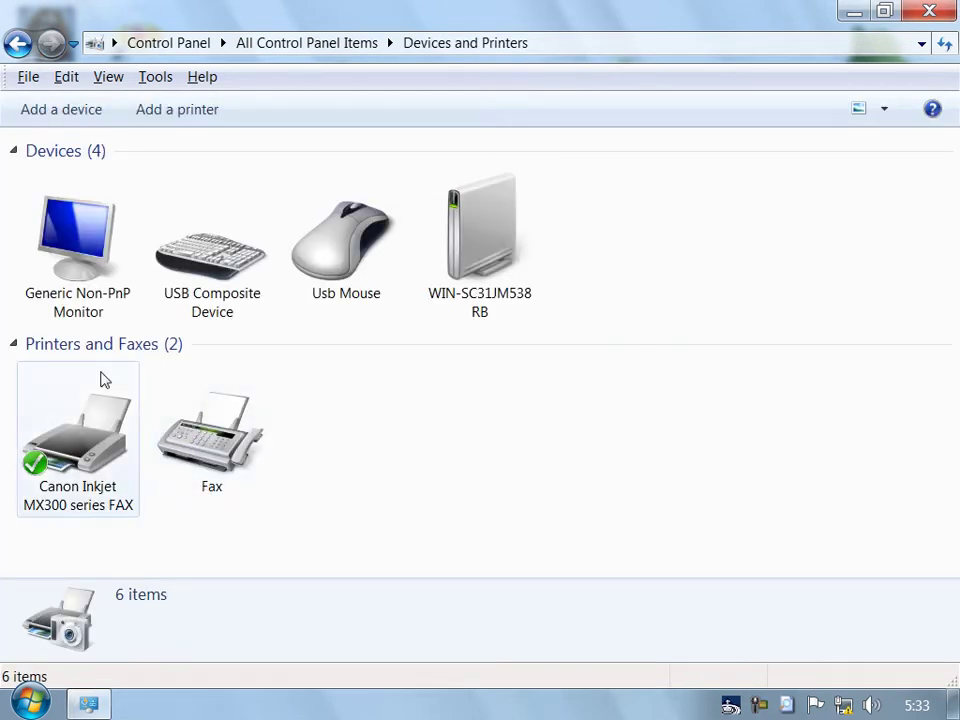
left_click(162, 117)
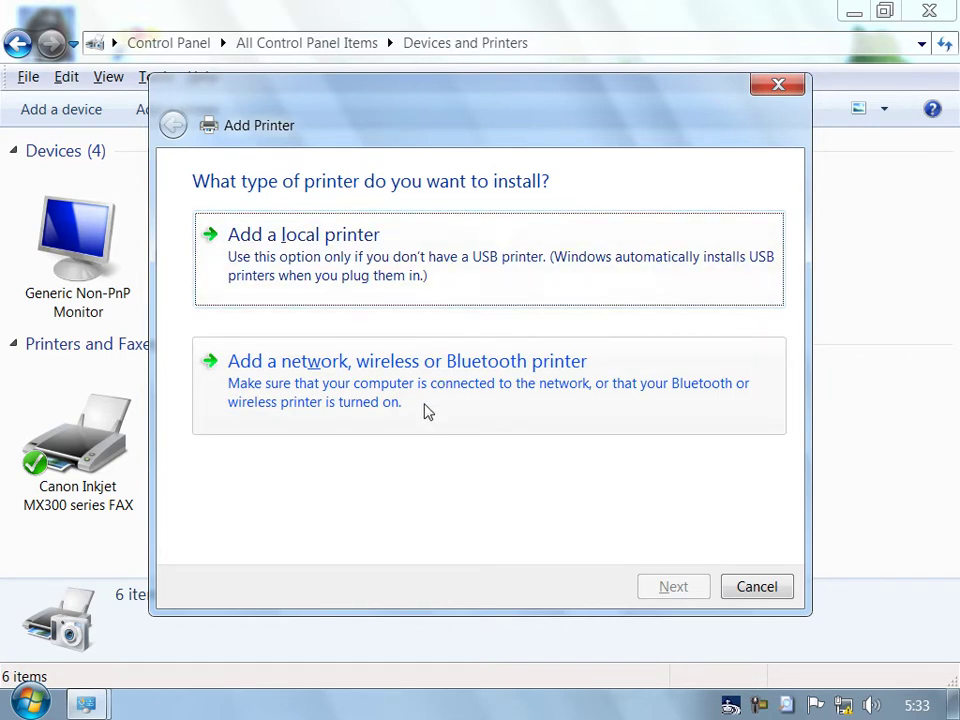
left_click(381, 260)
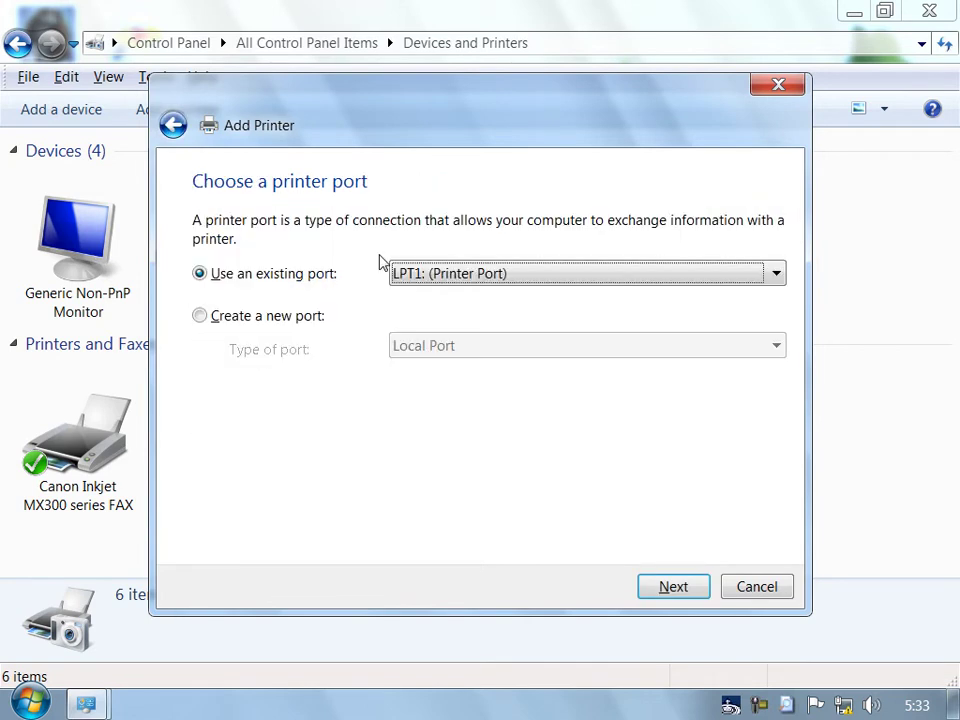
left_click(415, 276)
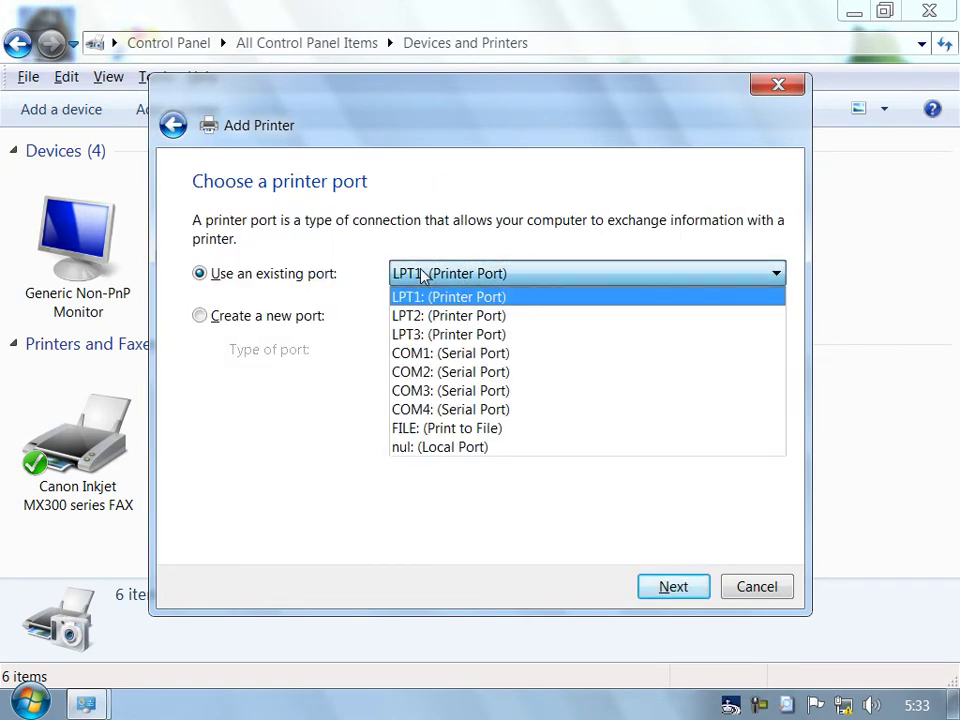
left_click(422, 276)
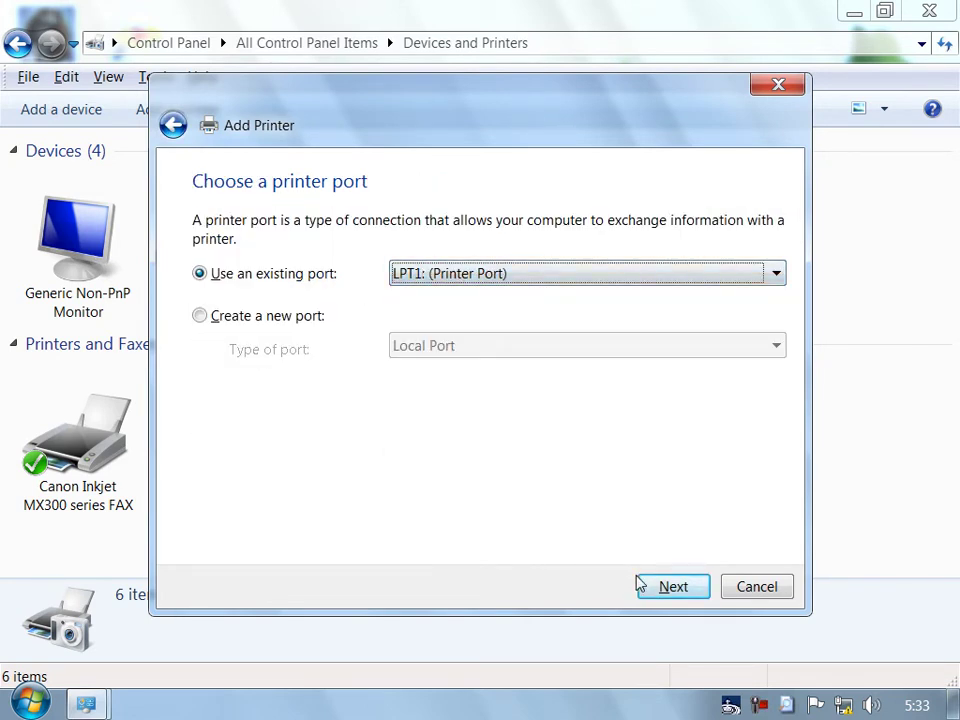
left_click(664, 589)
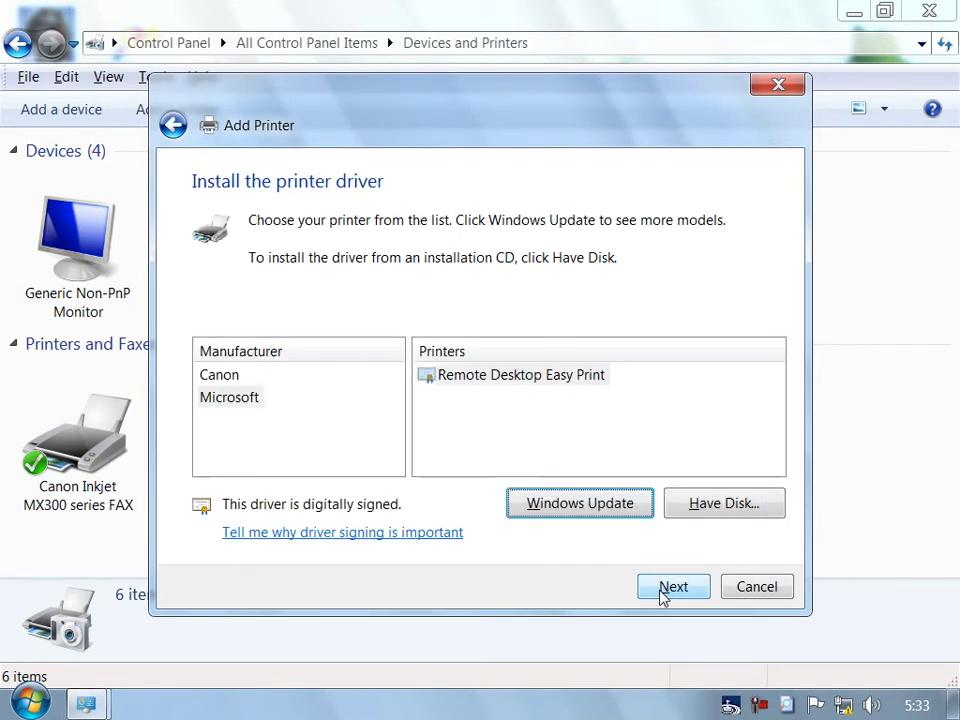
Browse the Canon and Microsoft printer drivers and select Canon Inkjet MX300 series FAX
left_click(240, 376)
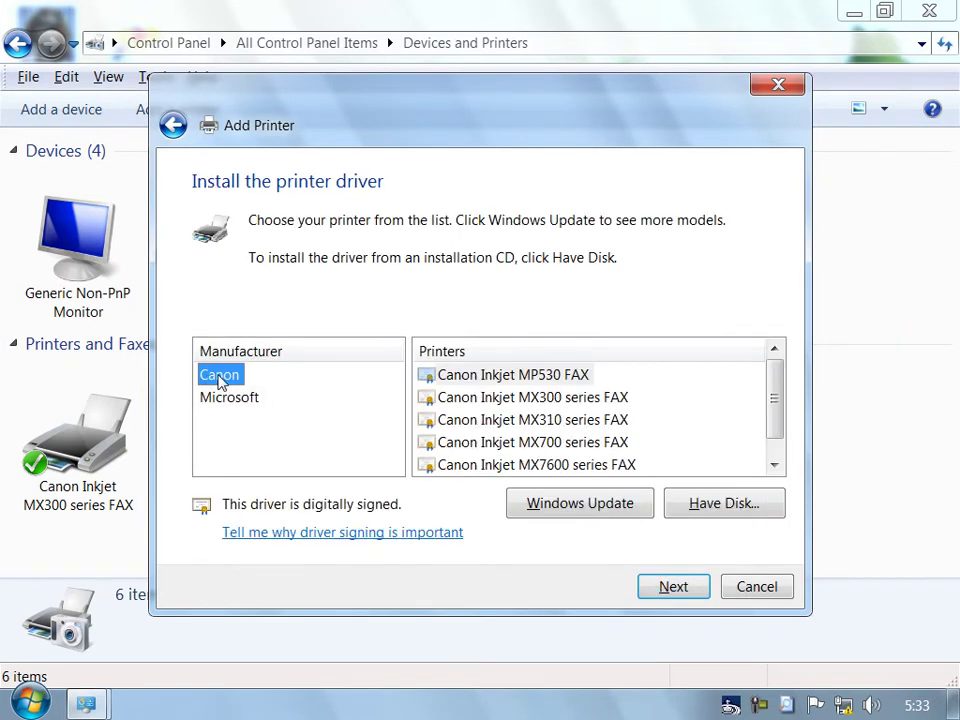
left_click(478, 420)
left_click(497, 448)
left_click(222, 400)
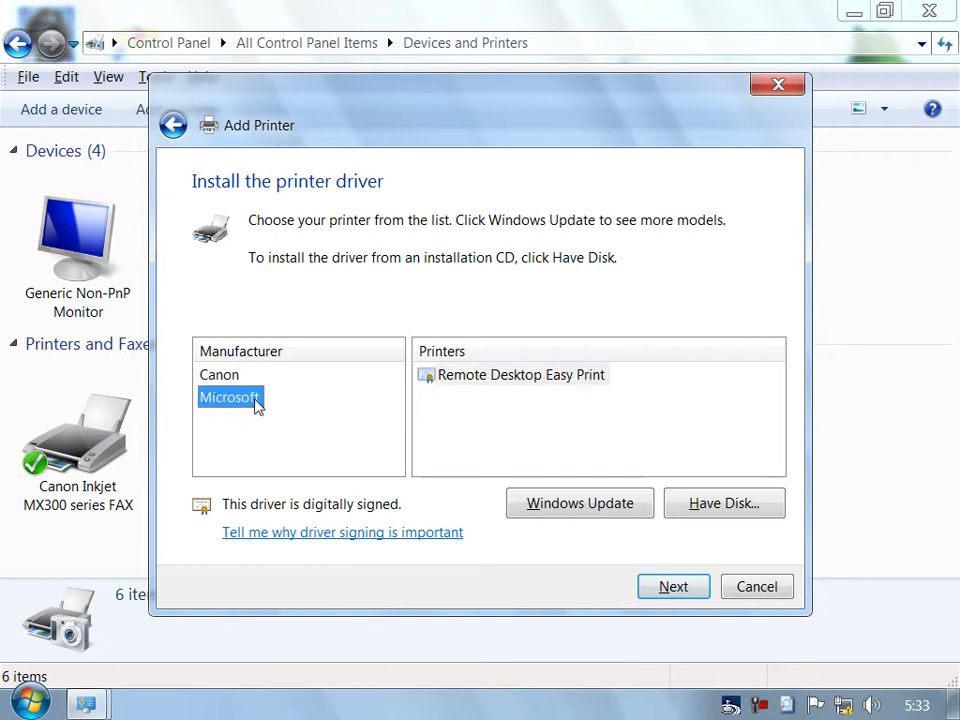
left_click(222, 375)
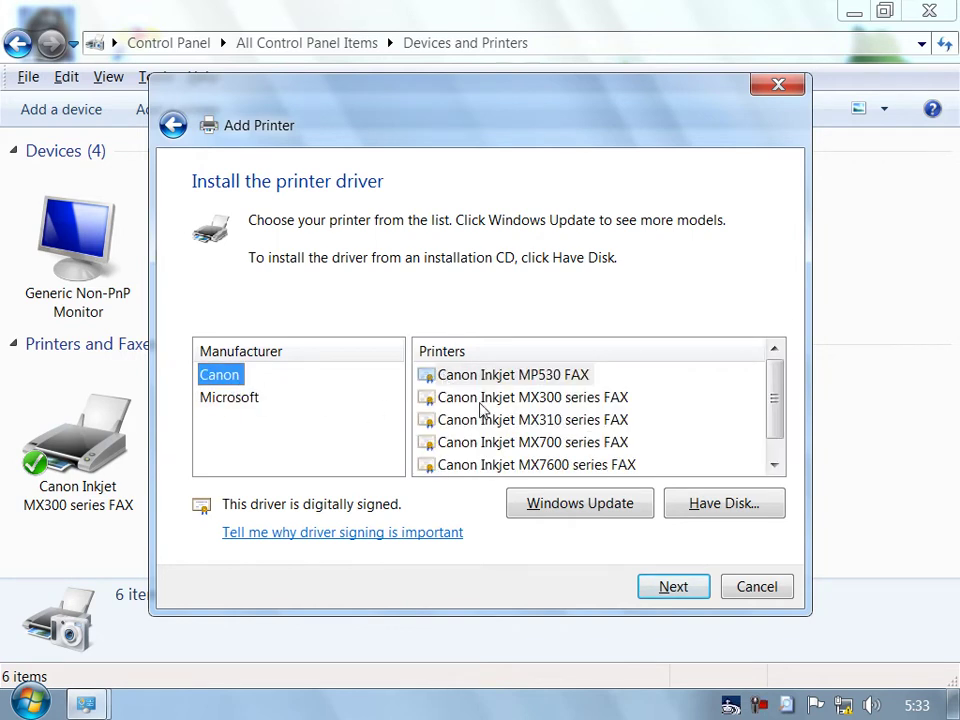
left_click(481, 400)
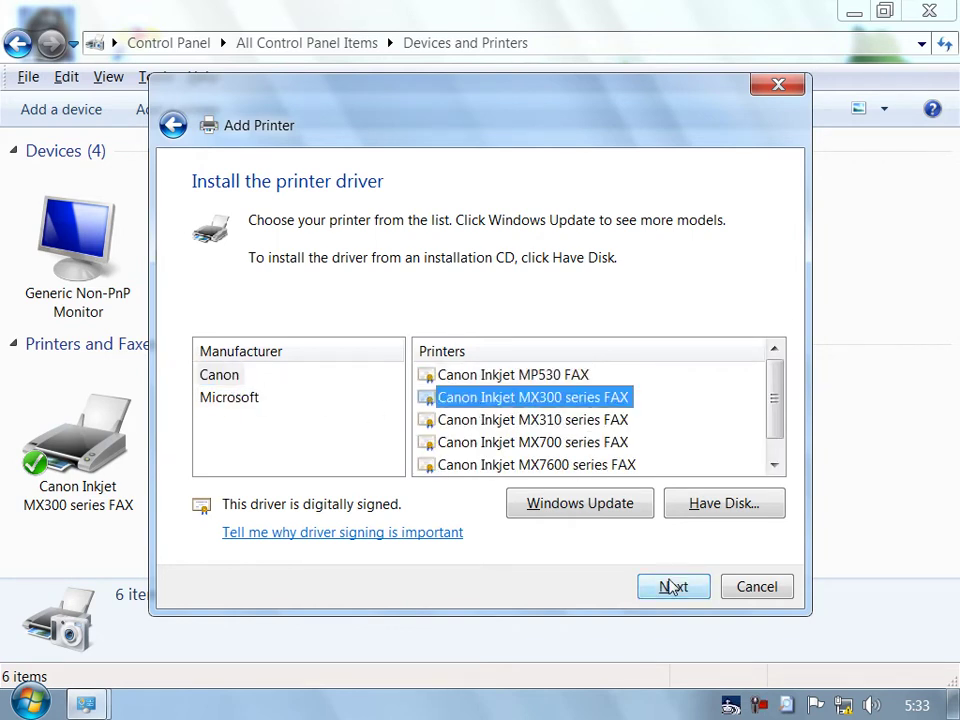
Look at the option to install the printer driver from disk, including browsing for its file, and cancel it
left_click(700, 516)
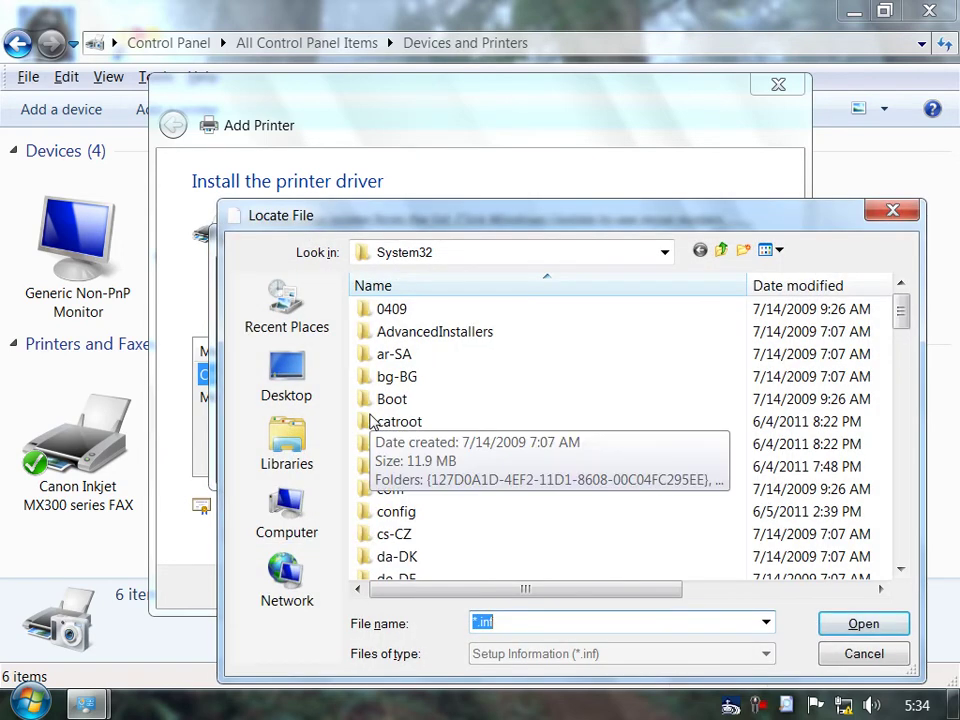
left_click(872, 654)
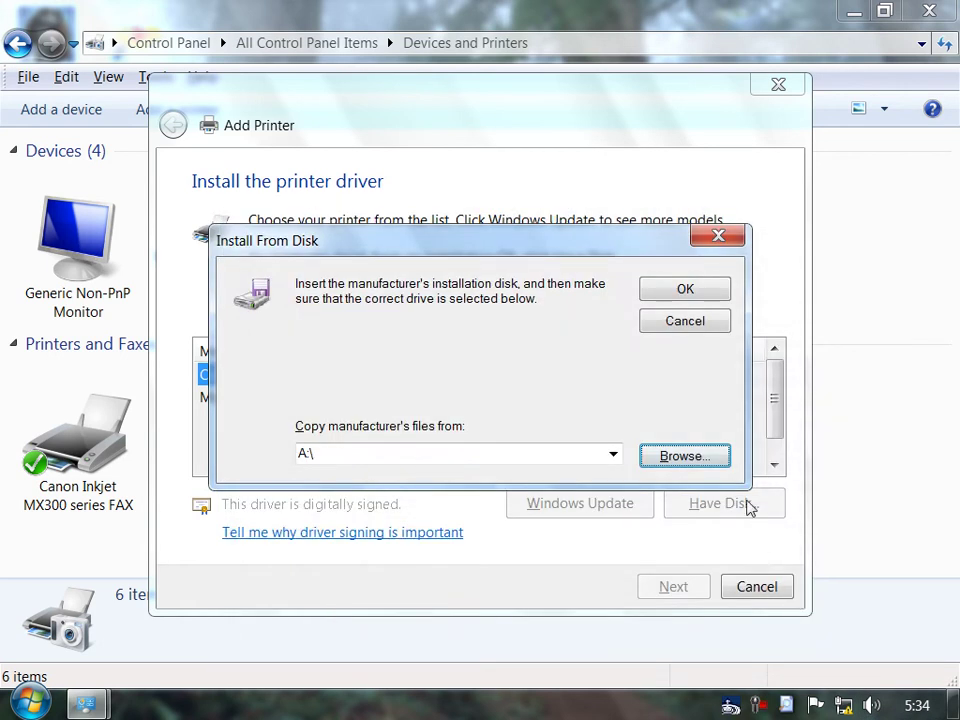
left_click(686, 320)
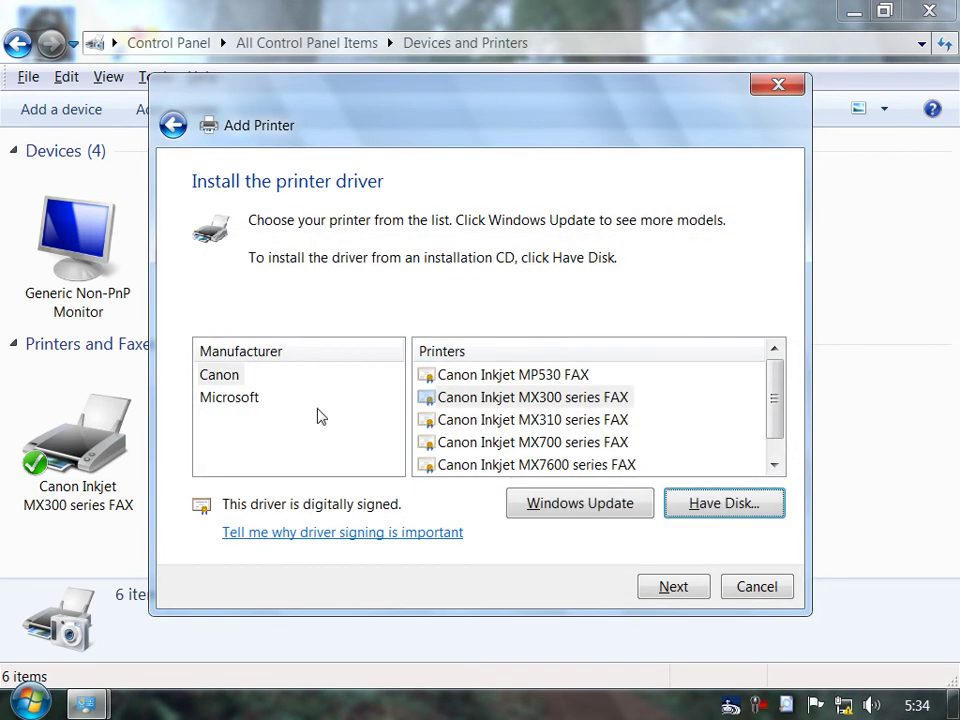
Choose the Microsoft driver Remote Desktop Easy Print for the new printer
left_click(232, 398)
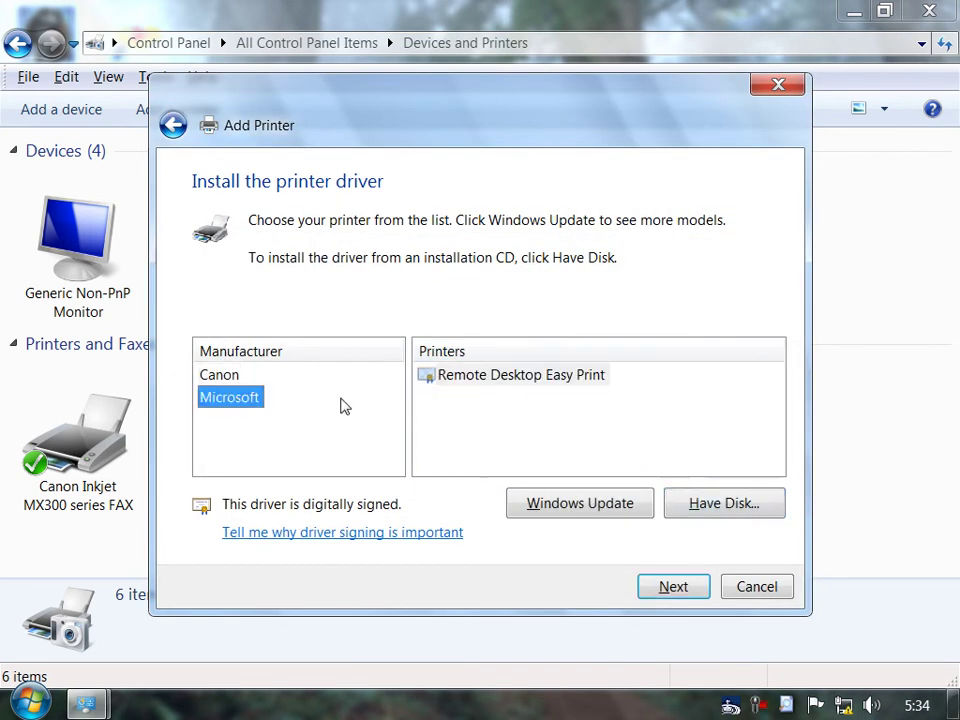
left_click(490, 376)
left_click(669, 590)
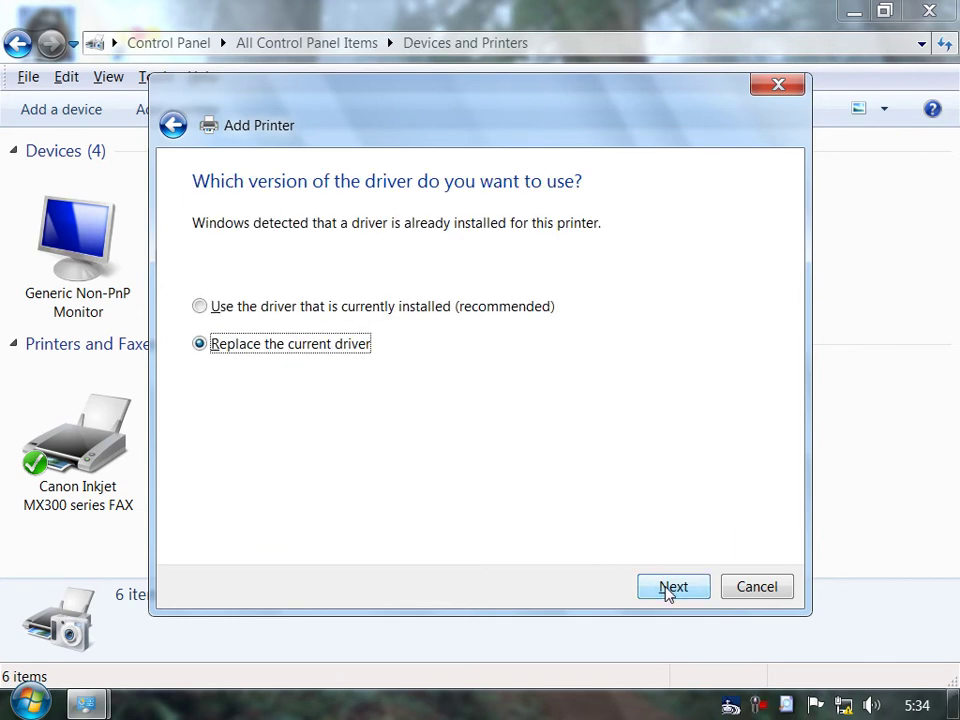
Try to install the printer under the name Remote Desktop Easy Print, replacing the current driver, and cancel the wizard
left_click_drag(324, 105, 428, 84)
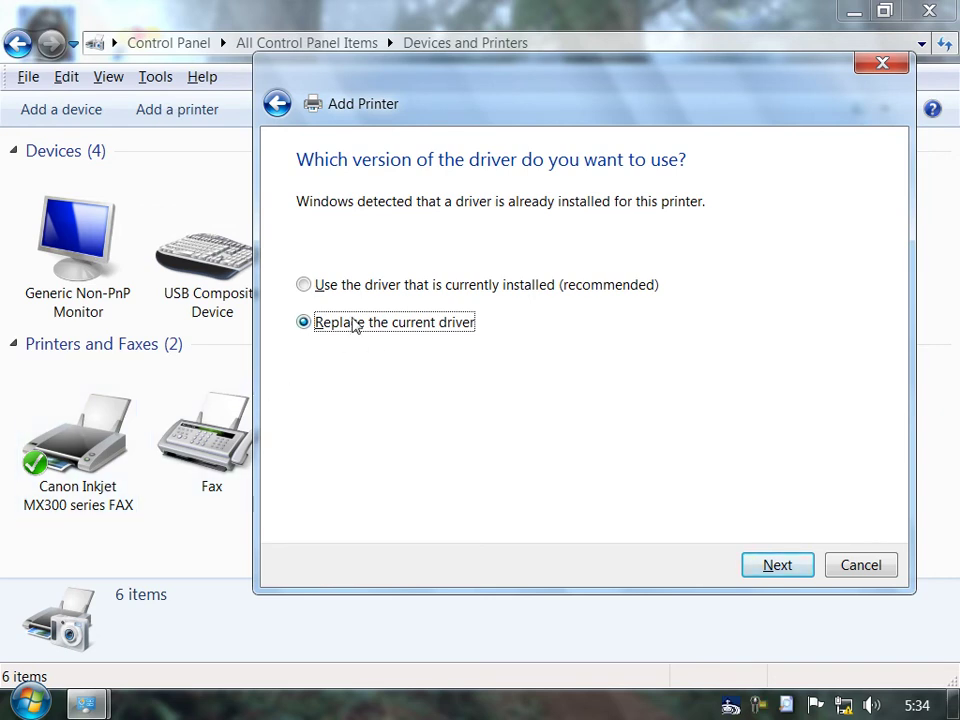
left_click(778, 566)
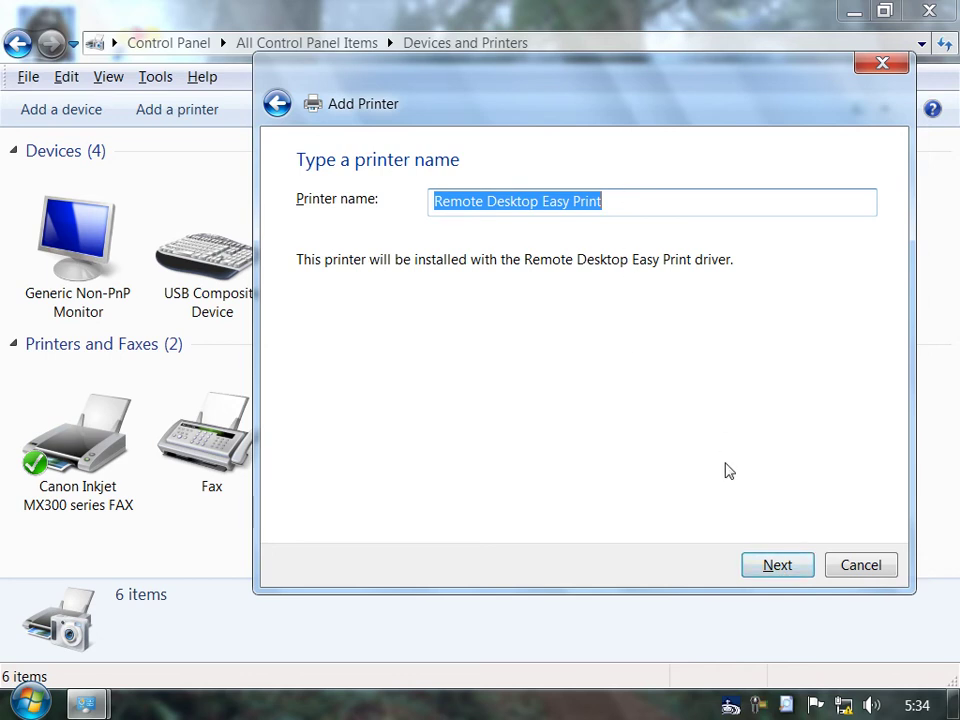
left_click(771, 567)
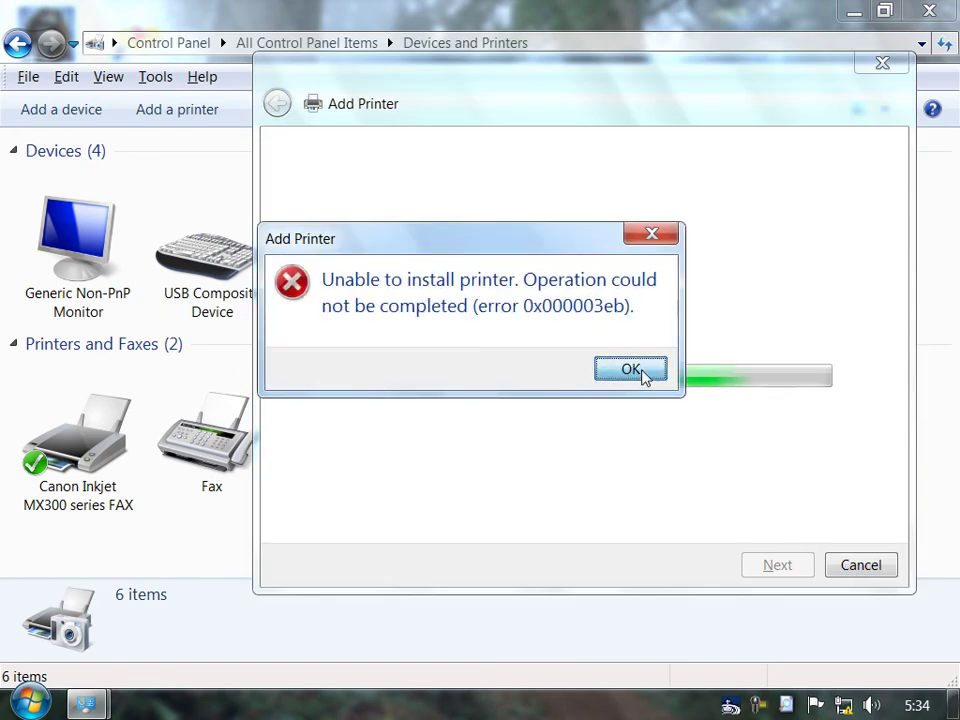
left_click(643, 375)
left_click(857, 565)
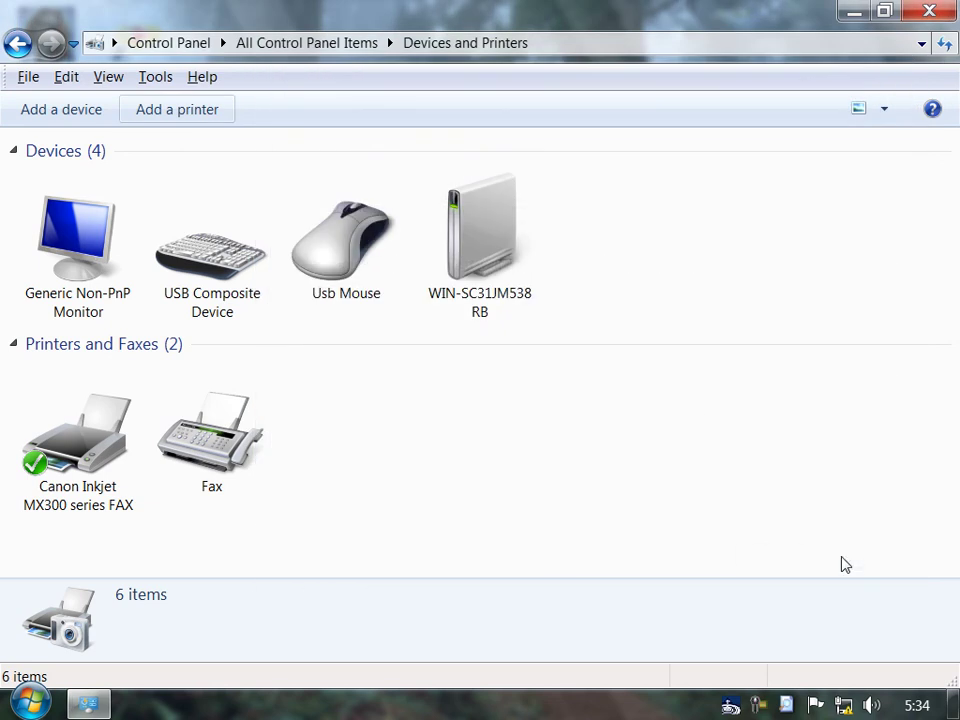
Open Device Manager from the Control Panel and view the available actions for the drive under DVD/CD-ROM drives
left_click(17, 43)
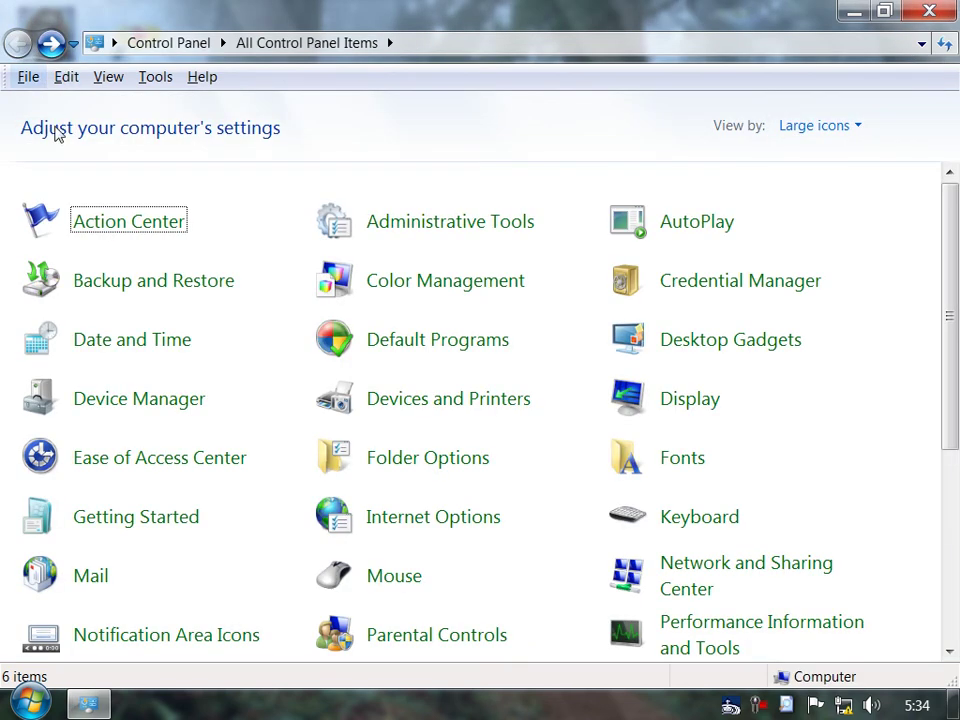
left_click(145, 401)
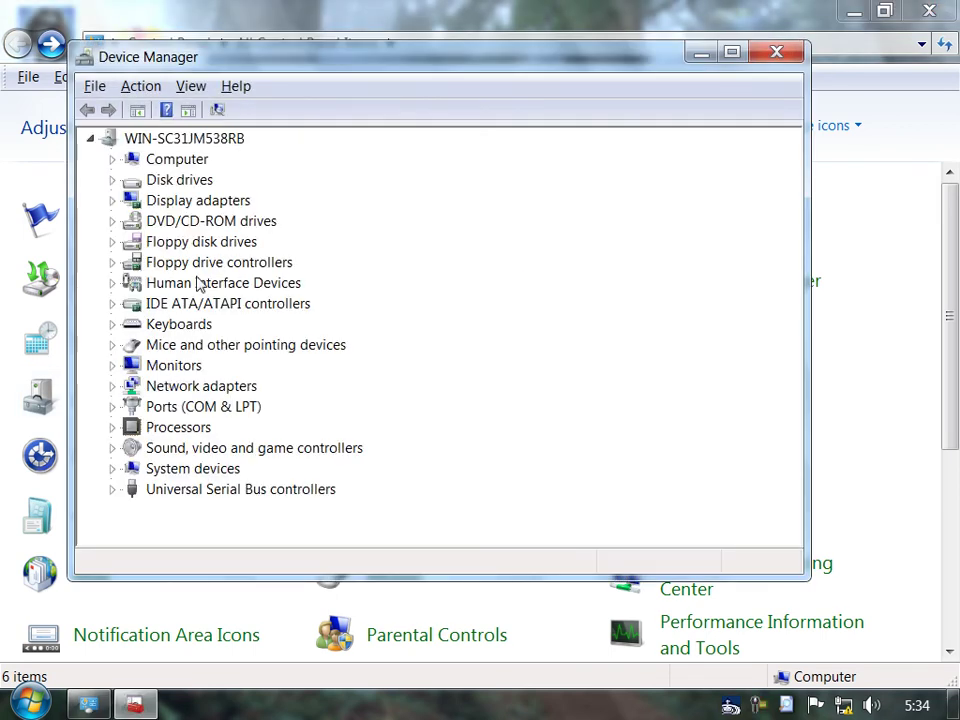
double_click(192, 224)
right_click(184, 242)
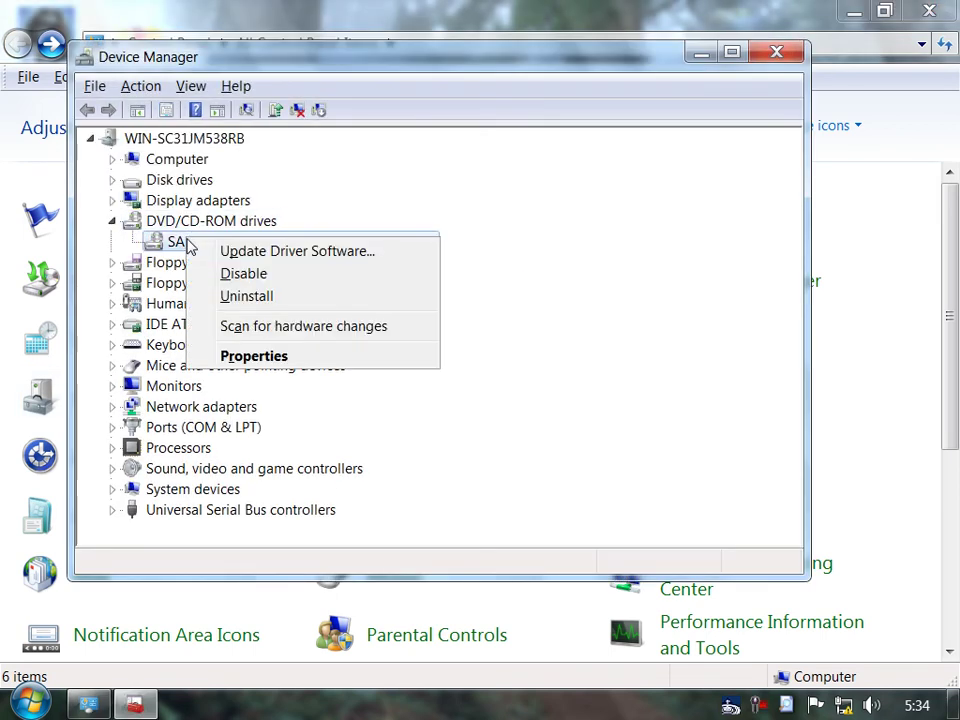
left_click(114, 218)
left_click(113, 220)
Examine the Display adapters and Sound, video and game controllers categories, and close Device Manager
double_click(130, 200)
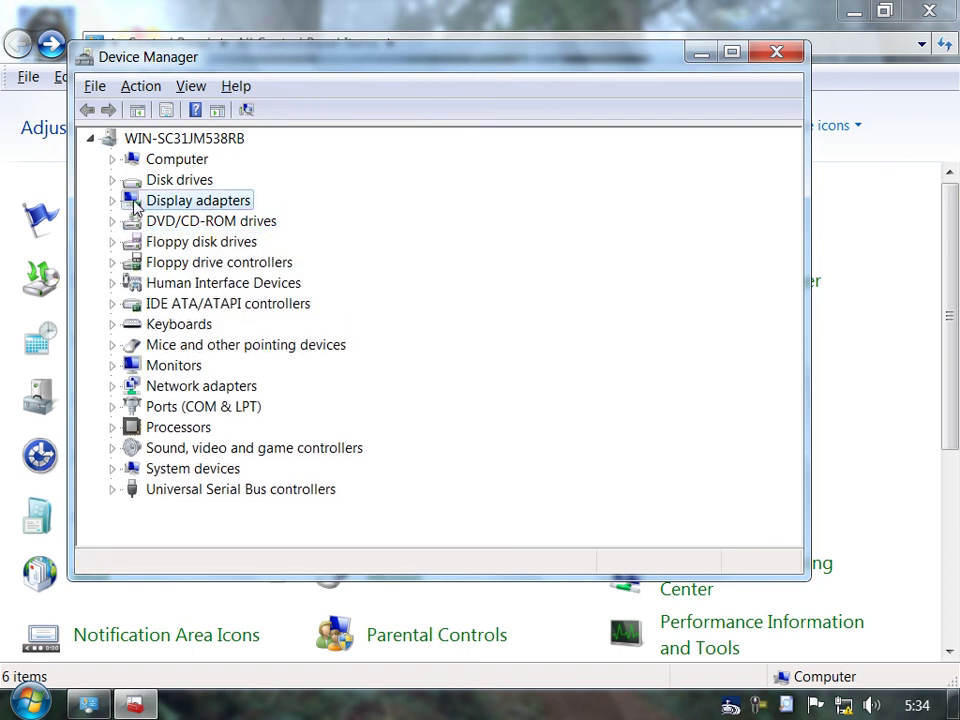
double_click(132, 202)
double_click(140, 447)
right_click(188, 469)
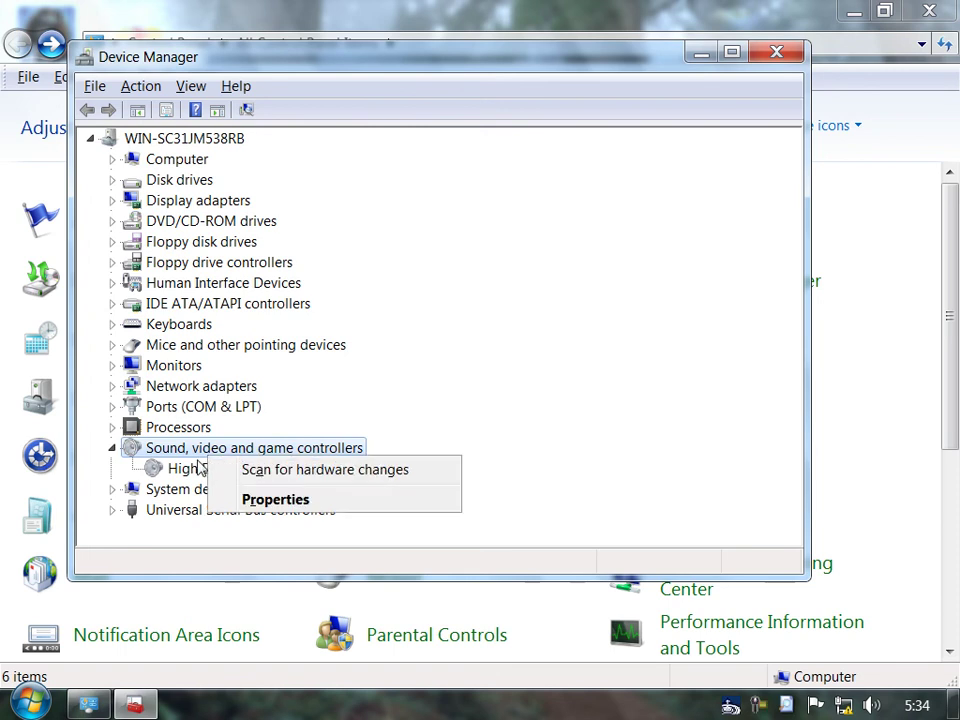
left_click(108, 452)
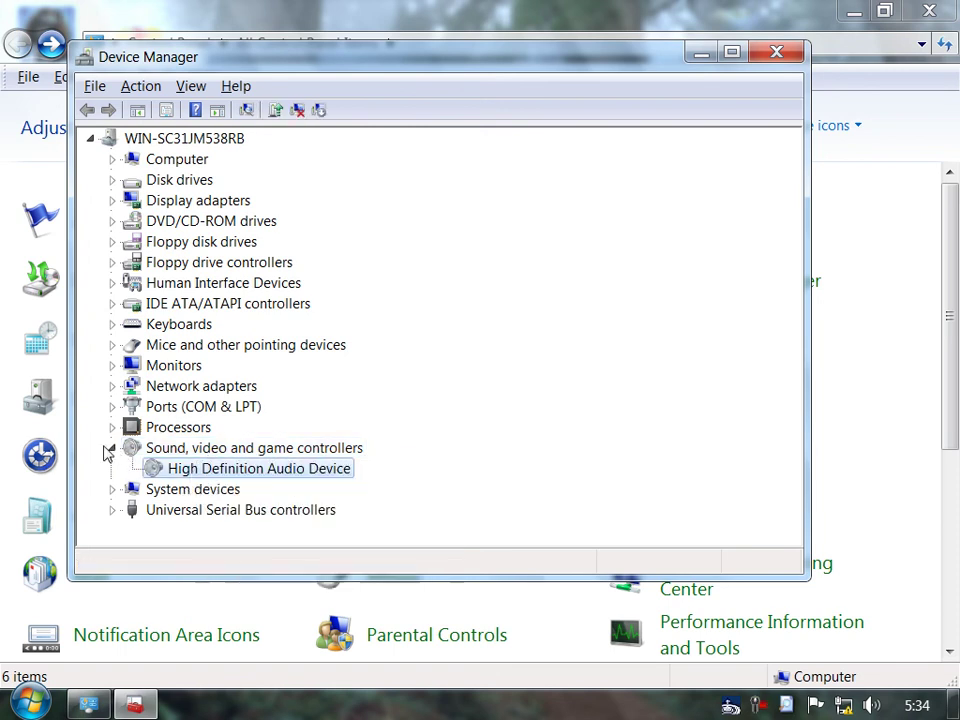
left_click(108, 452)
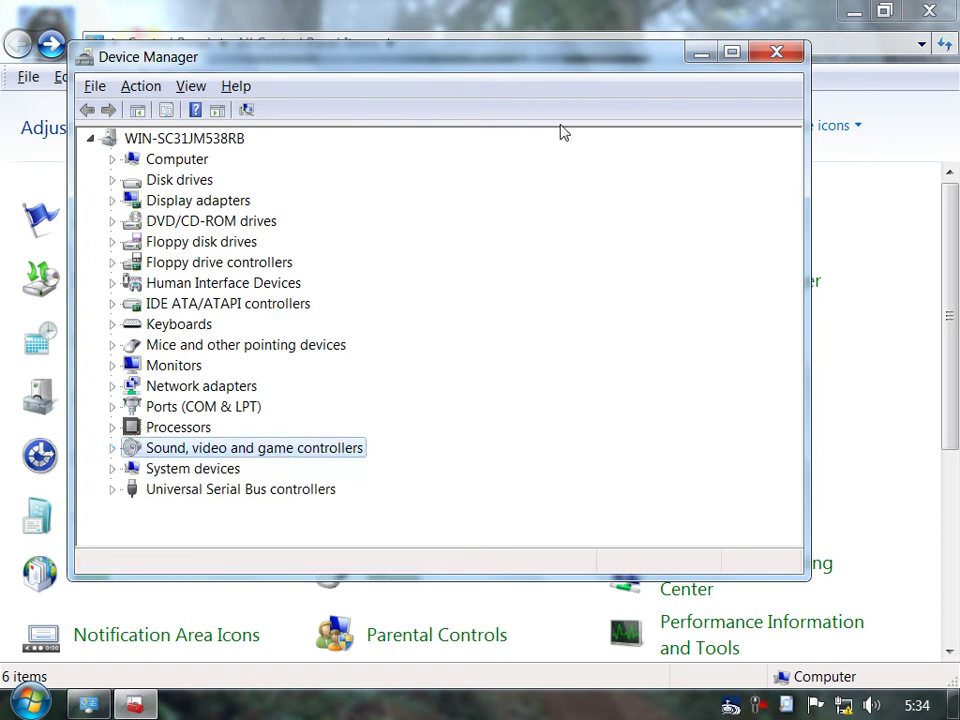
left_click(775, 52)
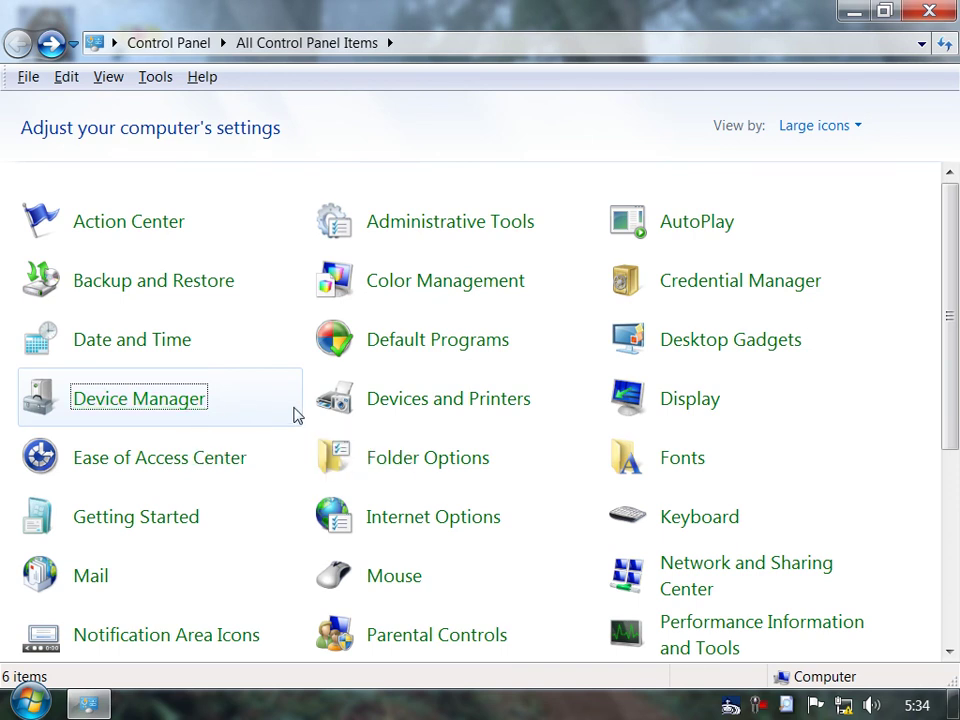